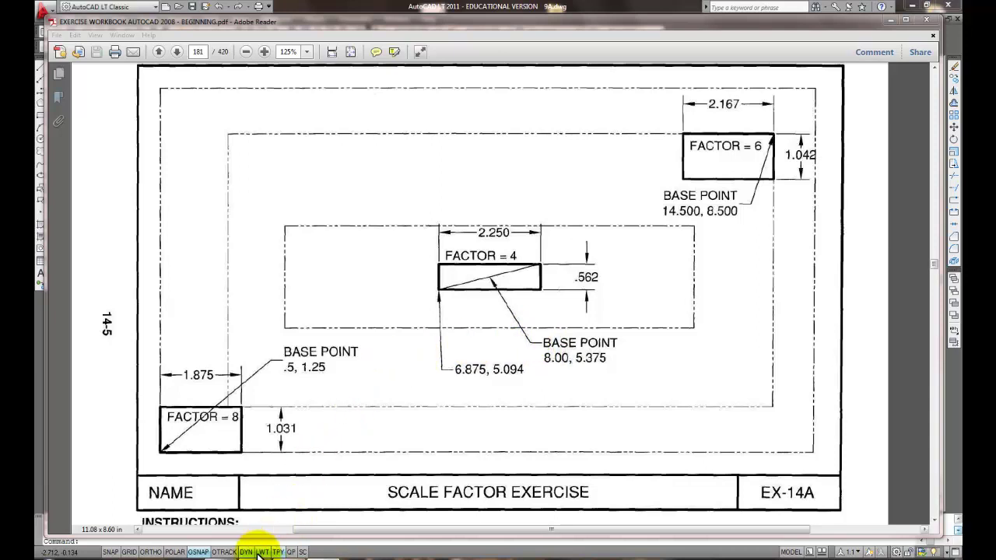
# Change the title block text to SCALE FACTOR EXERCISE and the exercise number to EX-14A
pyautogui.moveTo(254, 556)
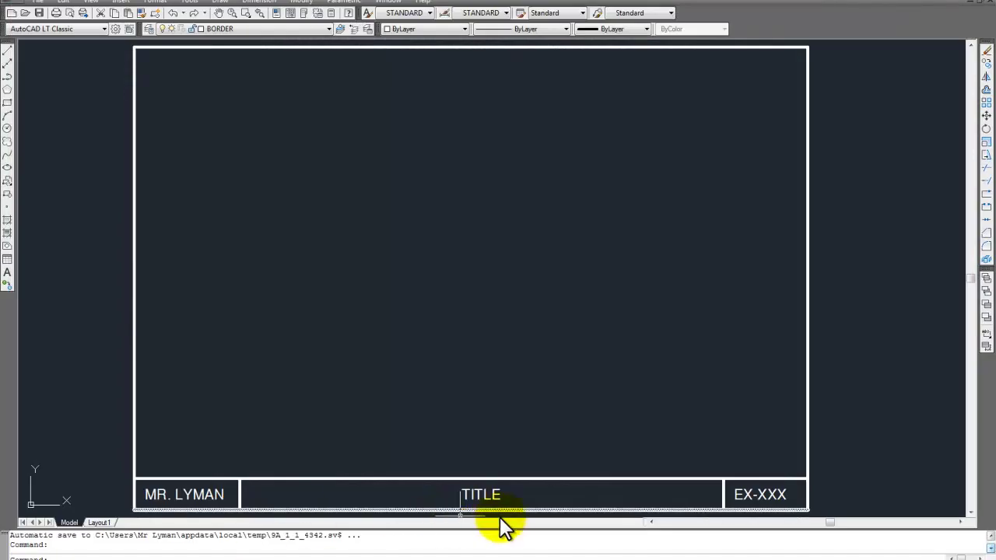
pyautogui.doubleClick(480, 498)
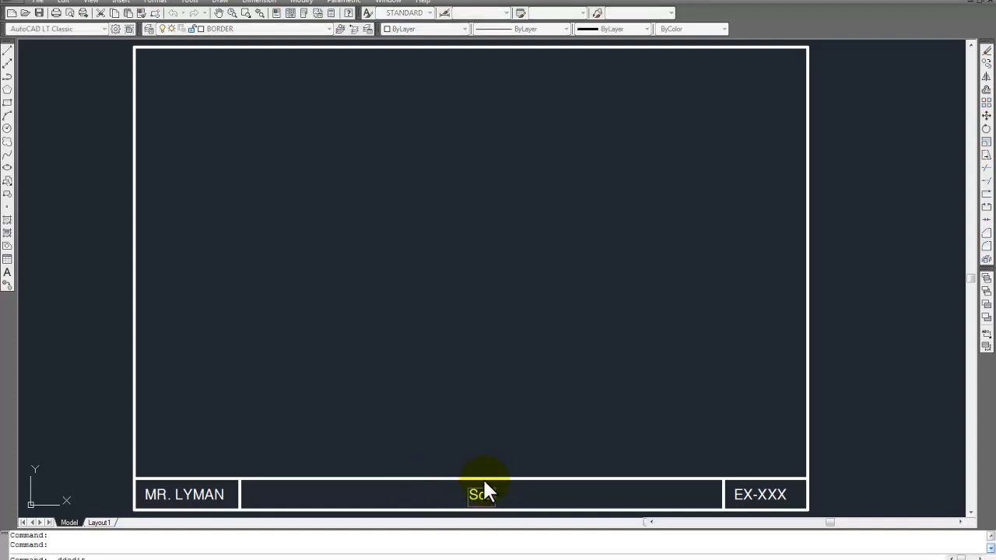
pyautogui.write('SCALE FACTOR EXERCISE')
pyautogui.click(752, 499)
pyautogui.click(744, 492)
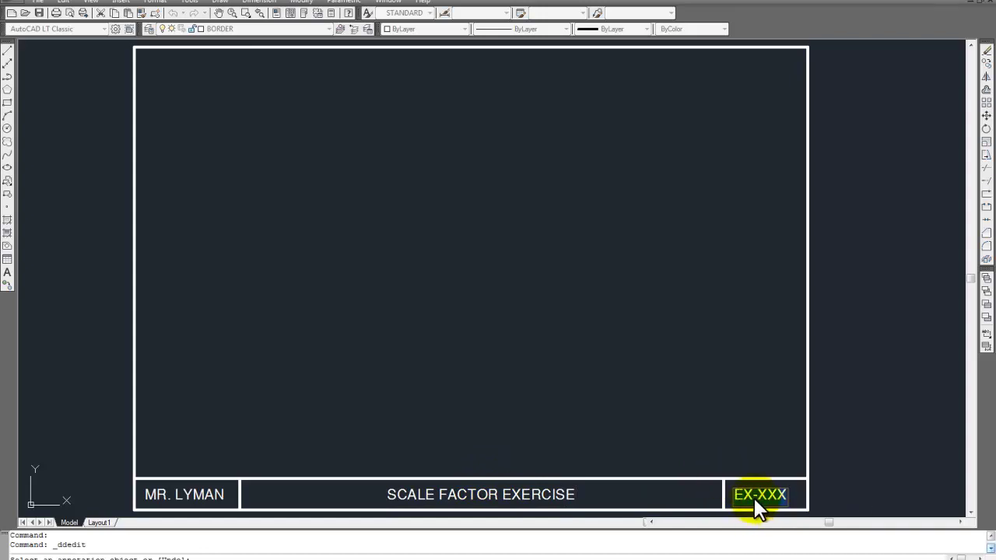
pyautogui.write('E')
pyautogui.click(469, 414)
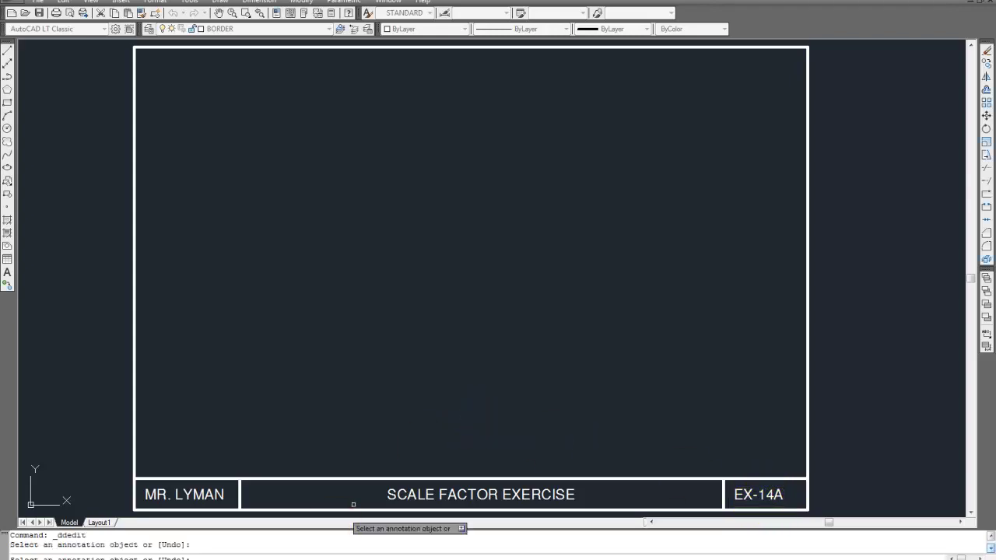
# Switch to the exercise PDF in Adobe Reader to check the factor 8 rectangle's base point and dimensions, and return to AutoCAD
pyautogui.moveTo(236, 559)
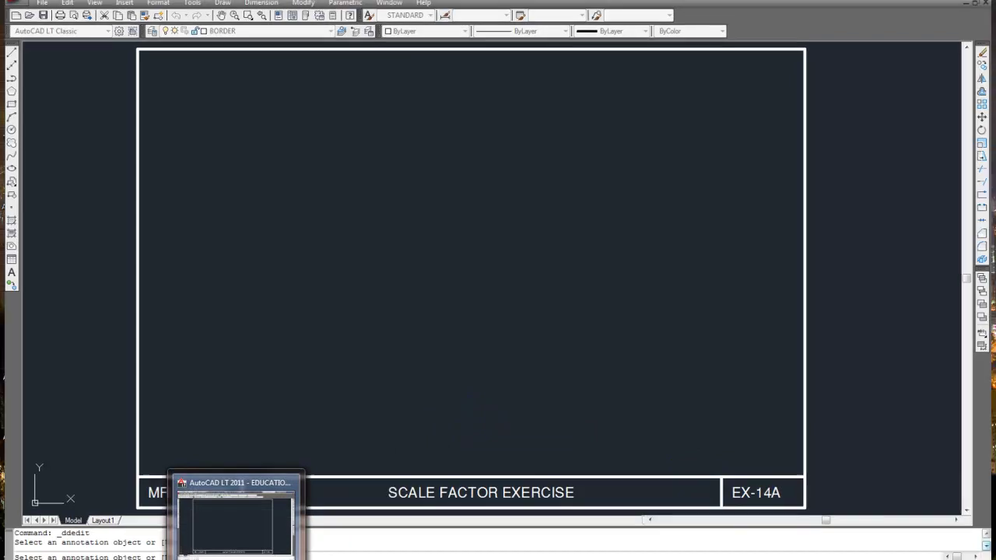
pyautogui.click(233, 521)
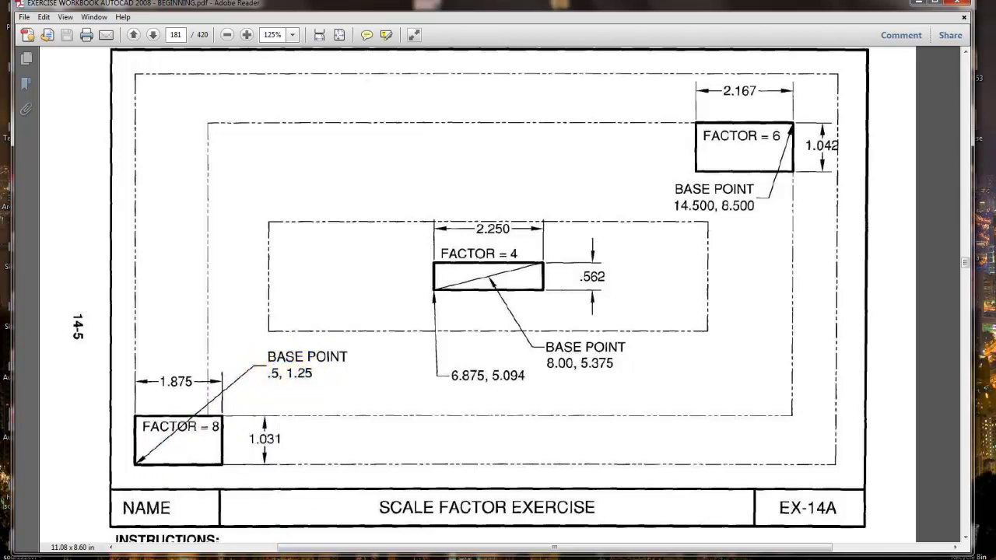
pyautogui.click(195, 510)
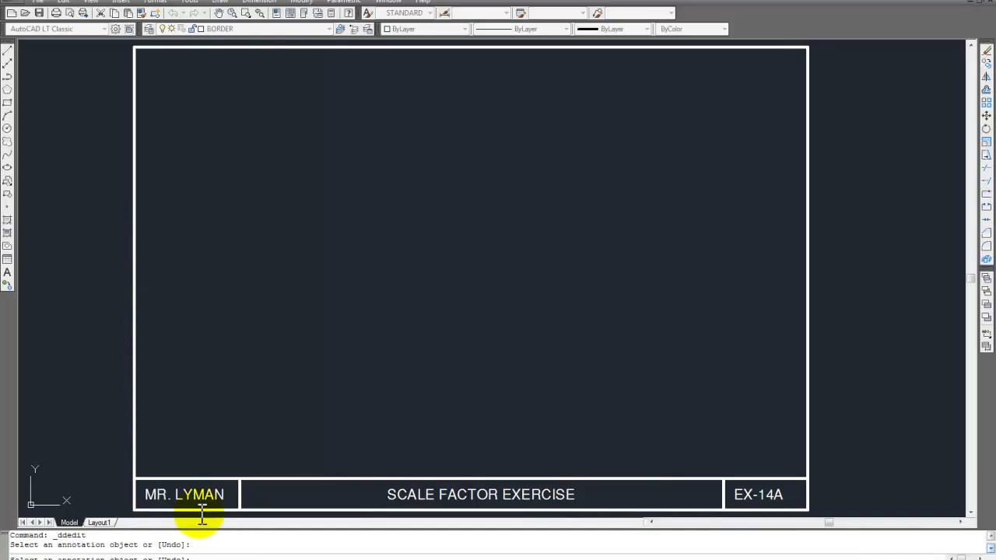
# End the text editing and make OBJECT the current layer
pyautogui.click(6, 52)
pyautogui.press('Escape')
pyautogui.press('Escape')
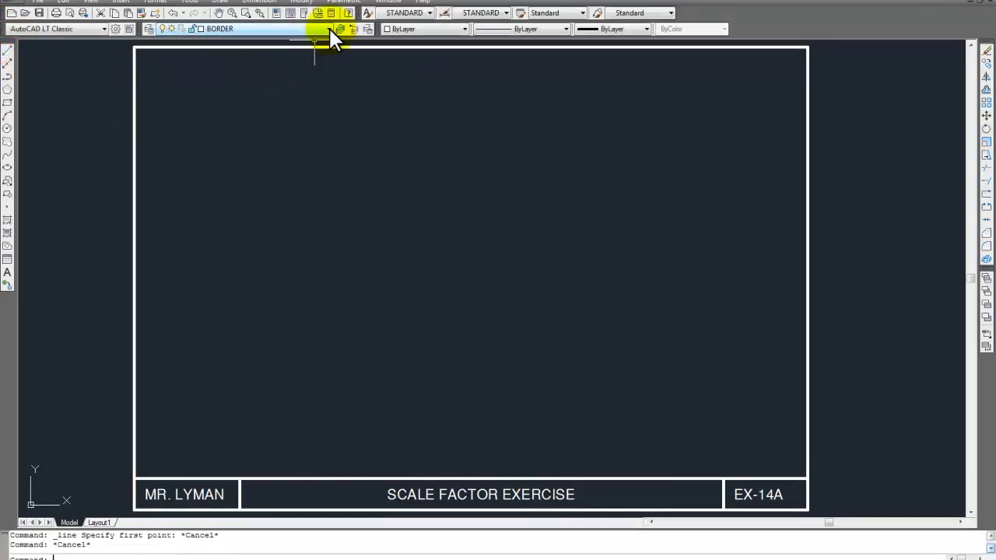
pyautogui.click(329, 29)
pyautogui.click(242, 117)
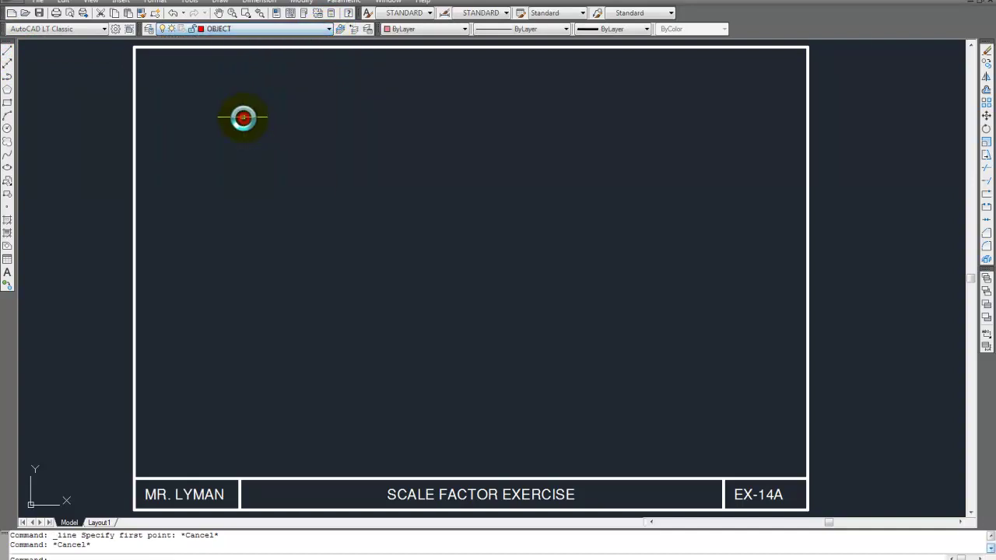
pyautogui.click(6, 52)
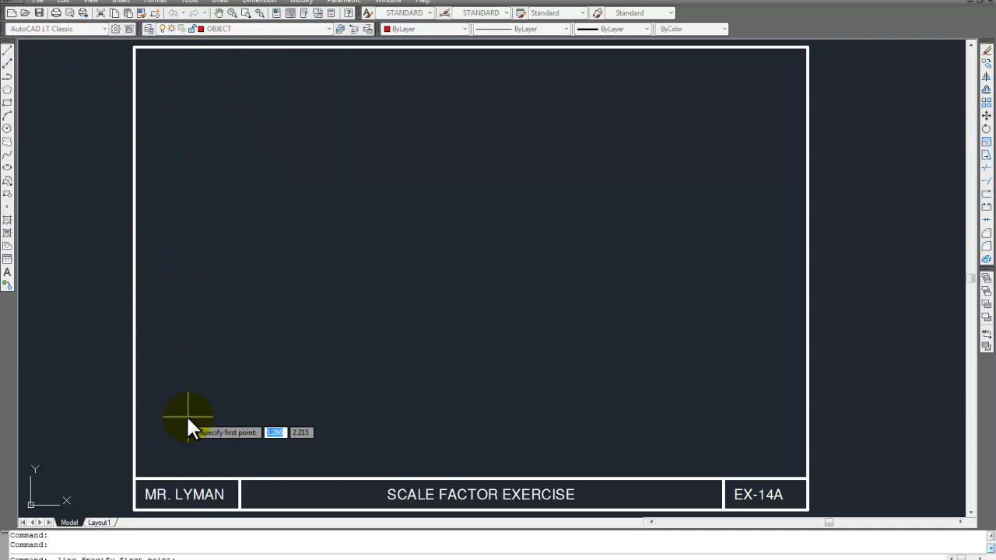
pyautogui.write('1.')
pyautogui.press('BackSpace')
pyautogui.press('BackSpace')
pyautogui.write('5')
pyautogui.press('Tab')
pyautogui.write('1.5')
pyautogui.press('Return')
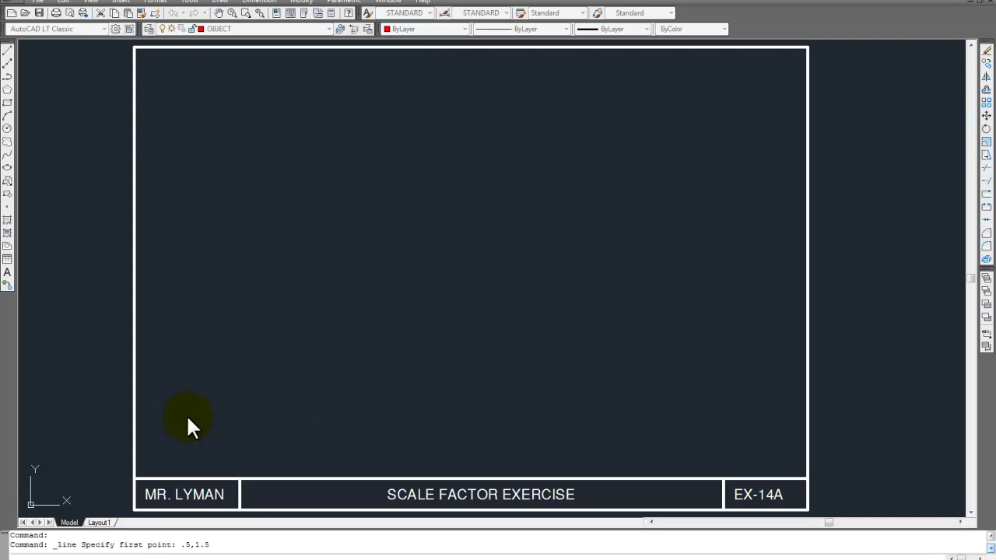
pyautogui.hotkey('alt', 'Tab')
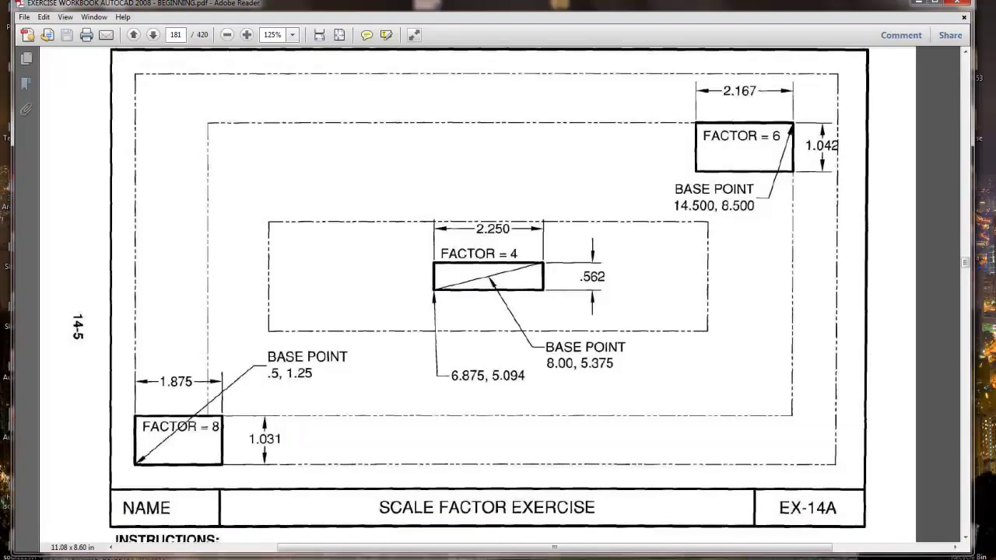
pyautogui.hotkey('alt', 'Tab')
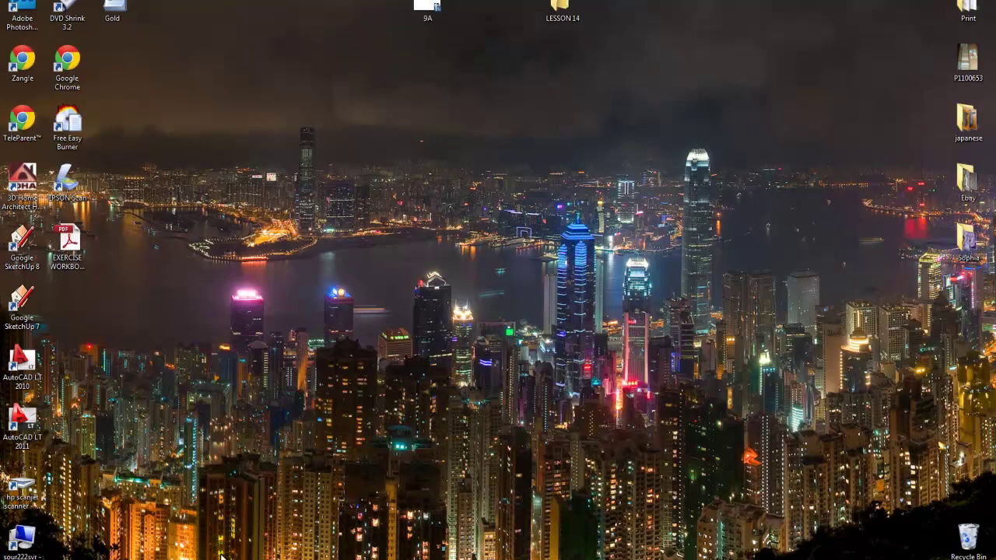
pyautogui.press('Escape')
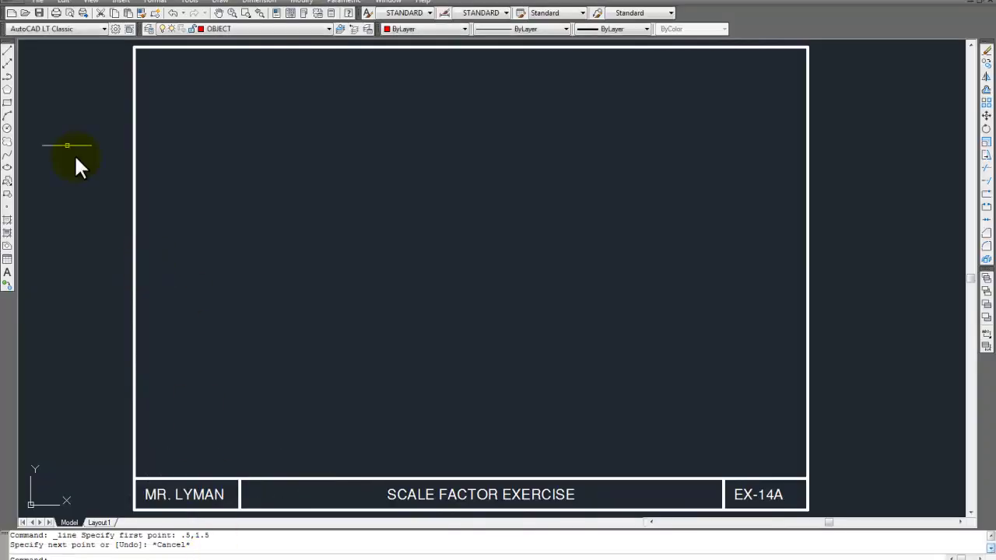
# Draw the factor 8 rectangle's bottom edge as a line from .5,1.25 running 1.875 to the right with Ortho on
pyautogui.click(7, 62)
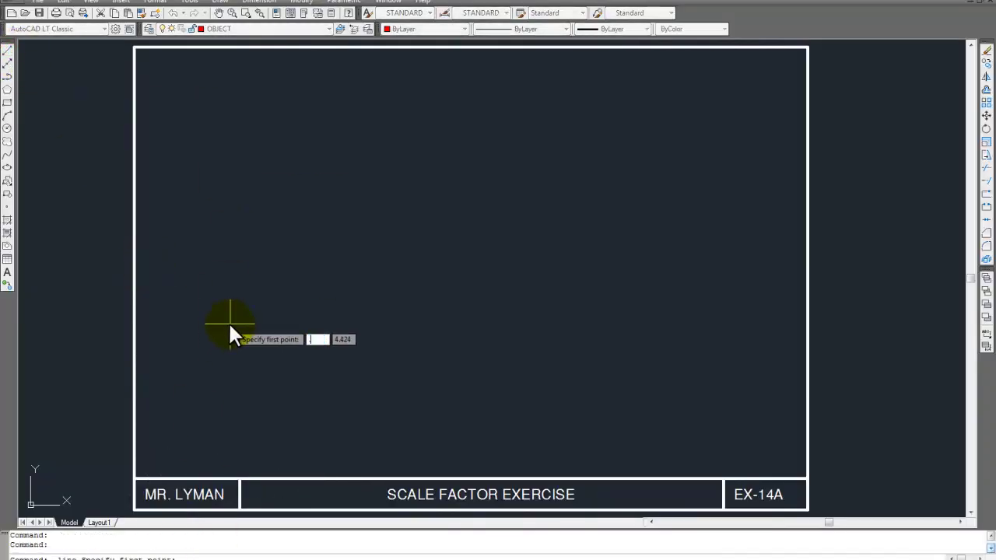
pyautogui.write('.5')
pyautogui.press('Tab')
pyautogui.write('1')
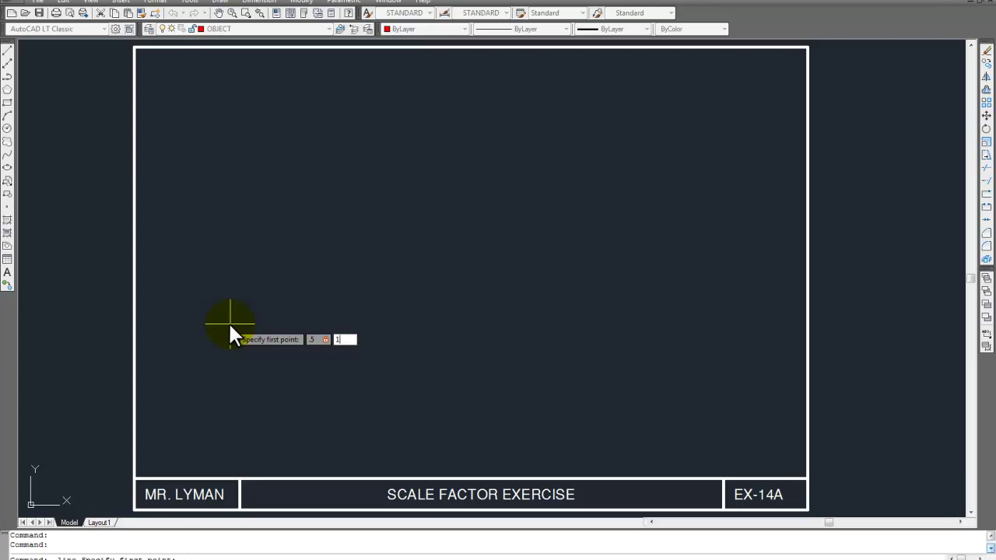
pyautogui.write('.25')
pyautogui.press('Return')
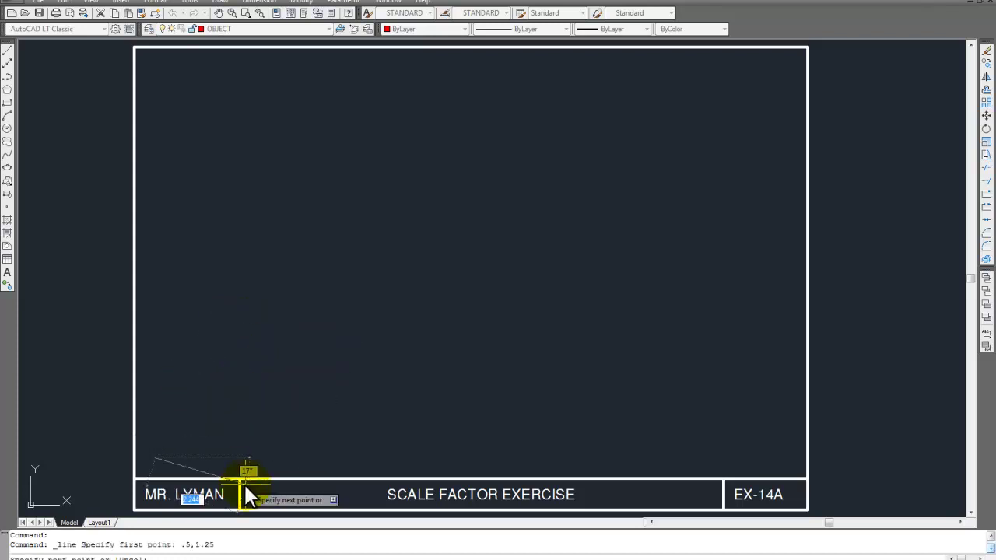
pyautogui.hotkey('alt', 'Tab')
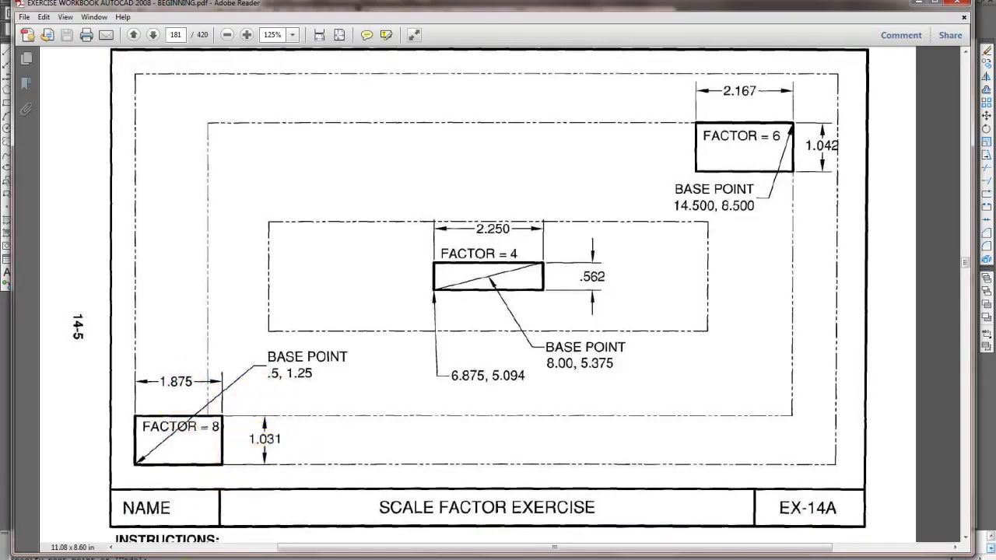
pyautogui.hotkey('alt', 'Tab')
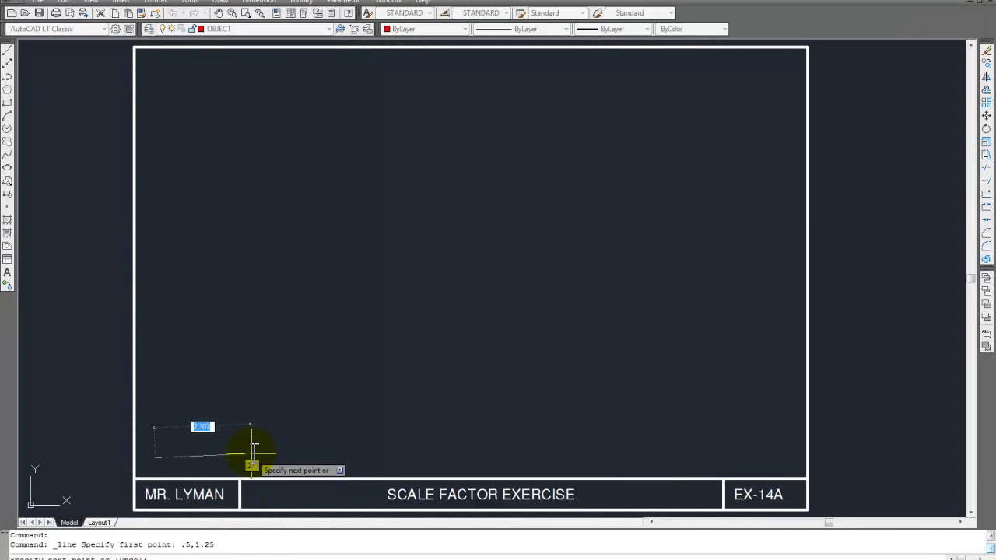
pyautogui.press('F8')
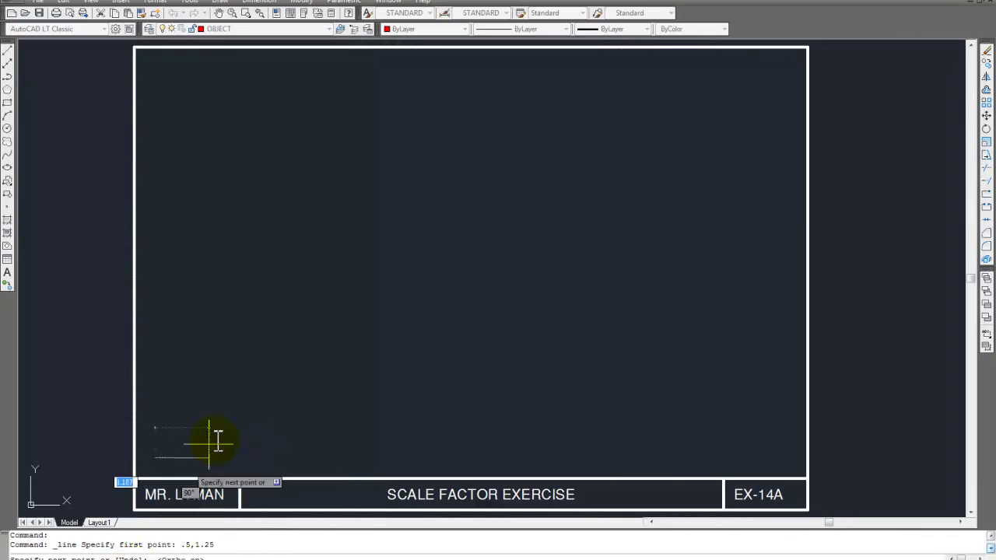
pyautogui.write('1.875')
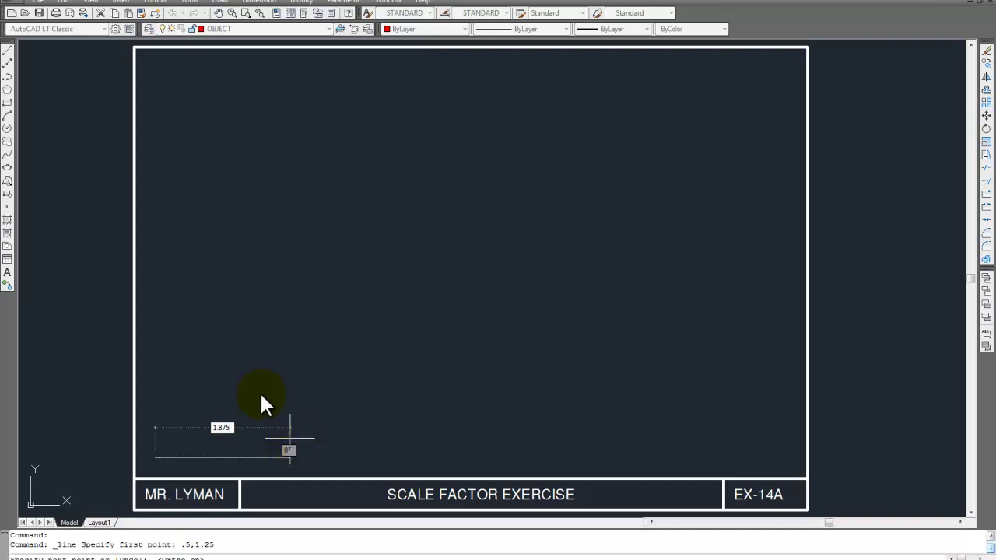
pyautogui.press('Return')
# Complete the rectangle with a 1.031 side upward and a 1.875 top edge to the left, and close the outline
pyautogui.write('1.903')
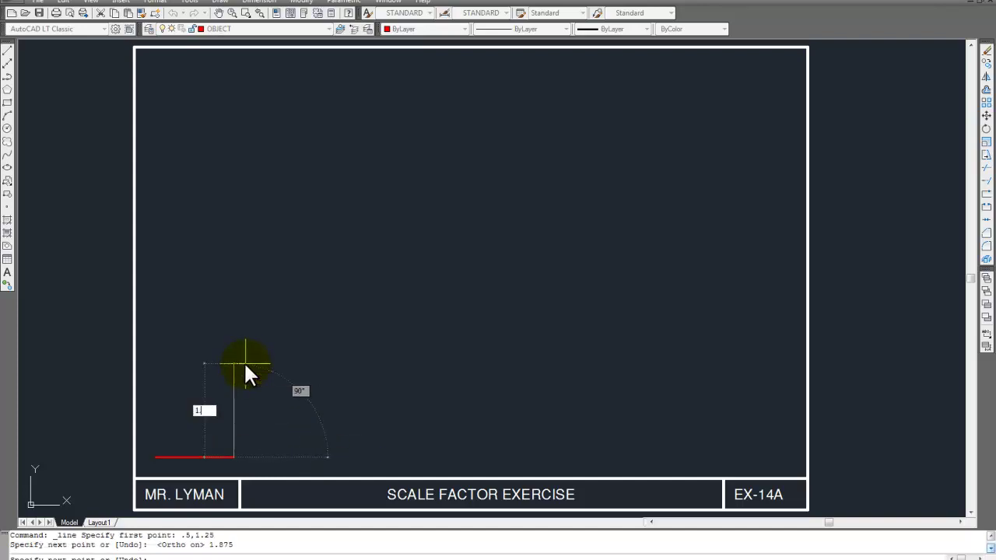
pyautogui.press('BackSpace')
pyautogui.press('BackSpace')
pyautogui.press('BackSpace')
pyautogui.write('031')
pyautogui.press('Return')
pyautogui.write('1.875')
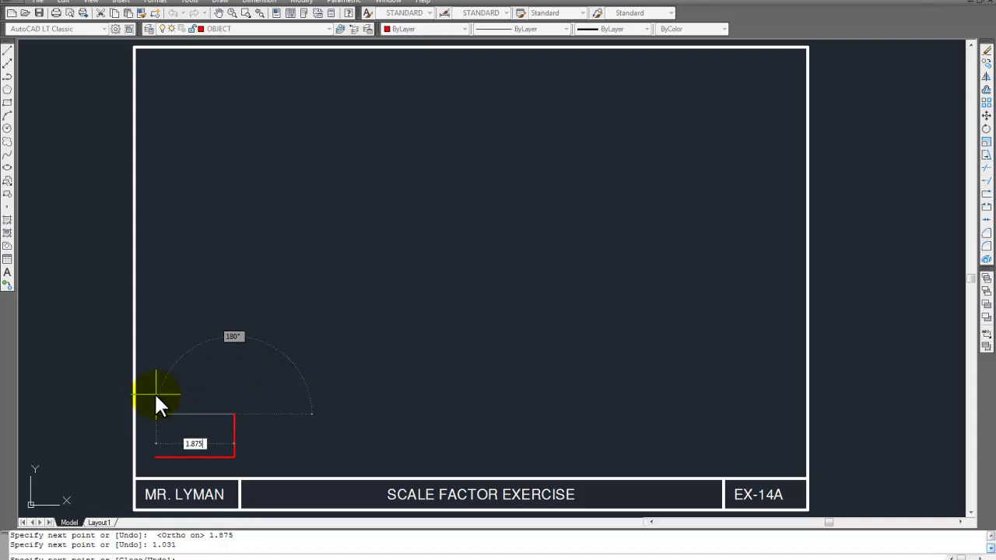
pyautogui.press('Return')
pyautogui.write('C')
pyautogui.press('Return')
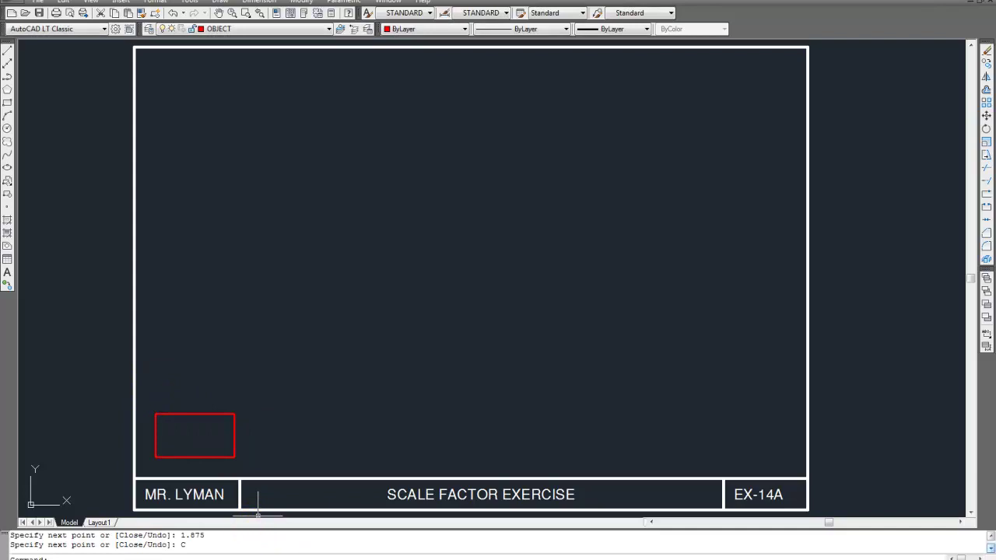
# Switch to the exercise PDF and copy the factor 4 rectangle's corner coordinates 6.875, 5.094
pyautogui.hotkey('alt', 'Tab')
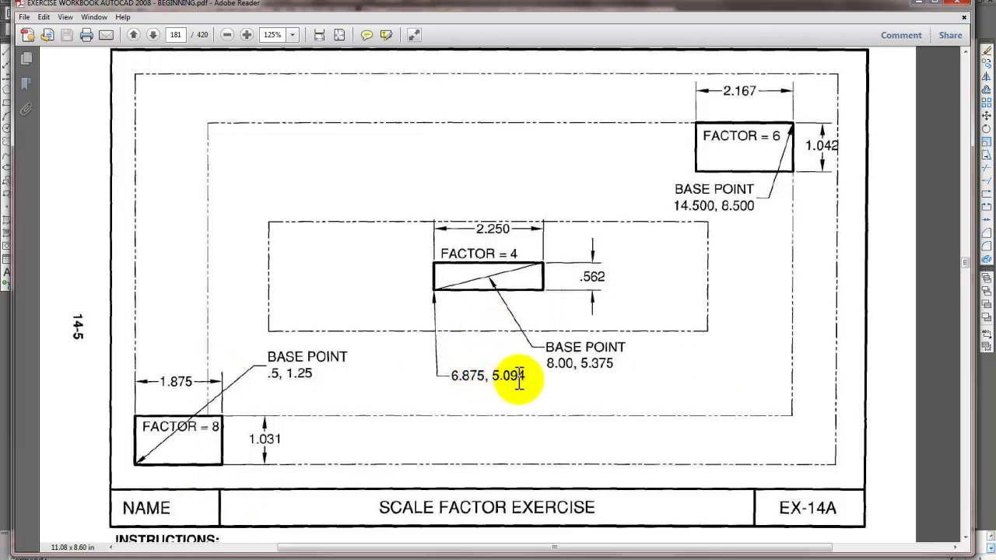
pyautogui.moveTo(527, 376); pyautogui.dragTo(451, 375)
pyautogui.rightClick(471, 377)
pyautogui.click(501, 383)
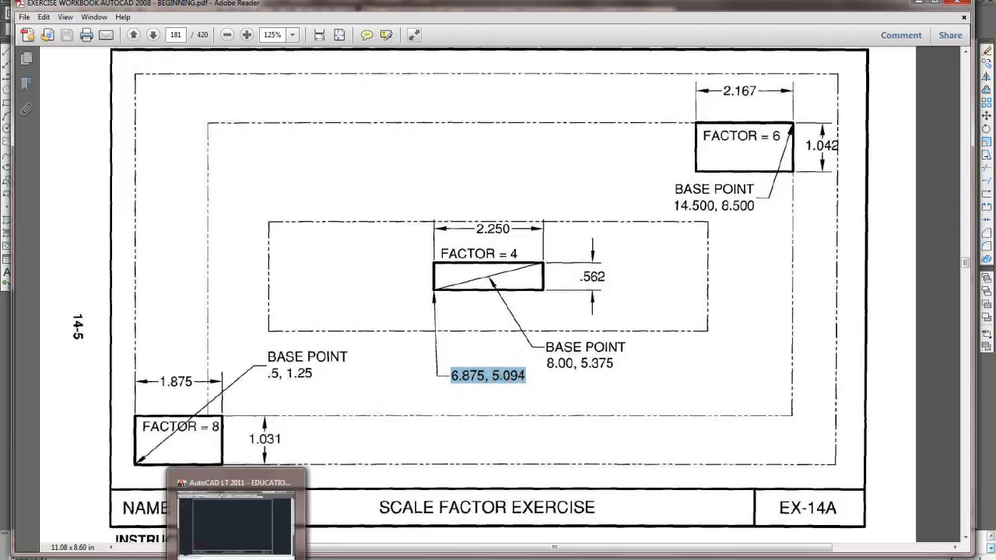
# Return to AutoCAD and try to start a line at the pasted coordinates 6.875, 5.094
pyautogui.click(241, 521)
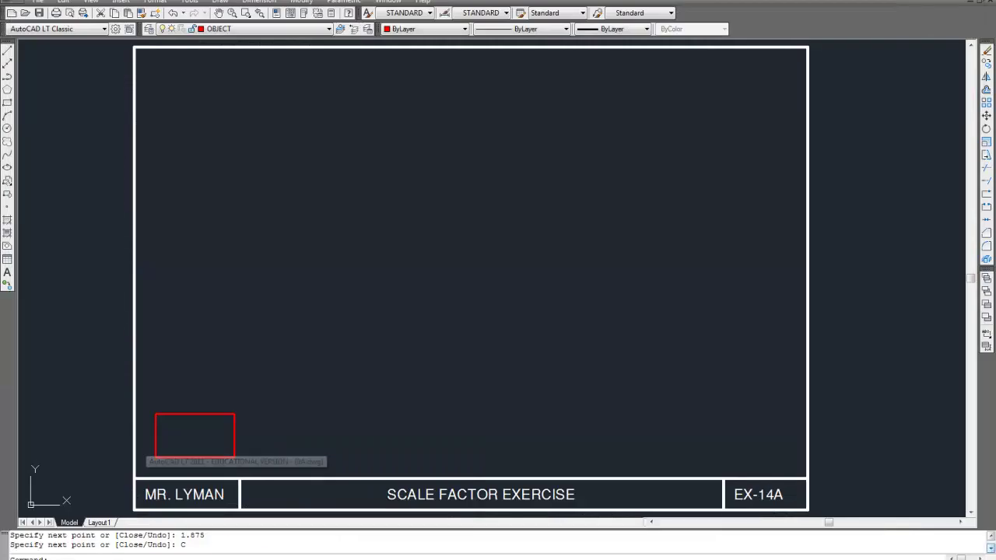
pyautogui.click(10, 55)
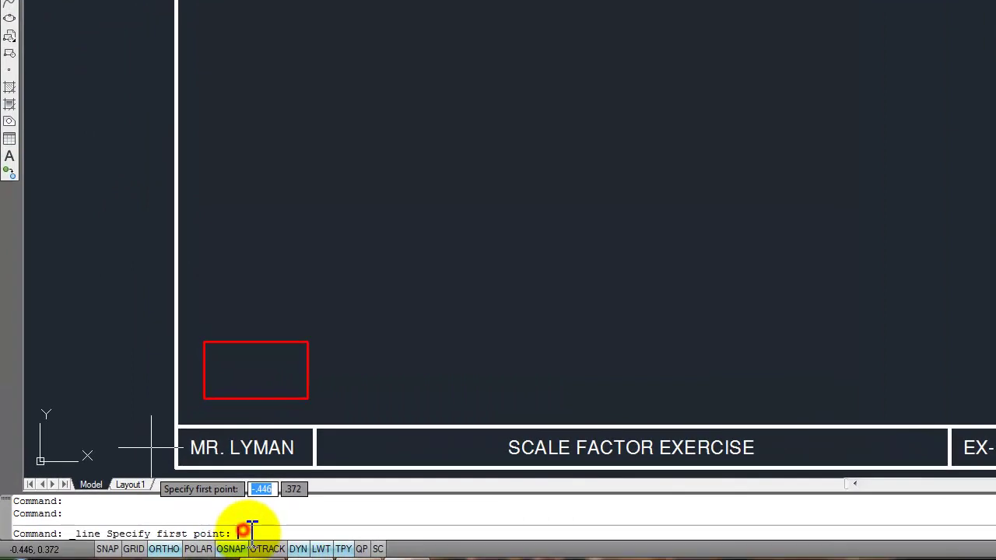
pyautogui.rightClick(186, 557)
pyautogui.click(300, 480)
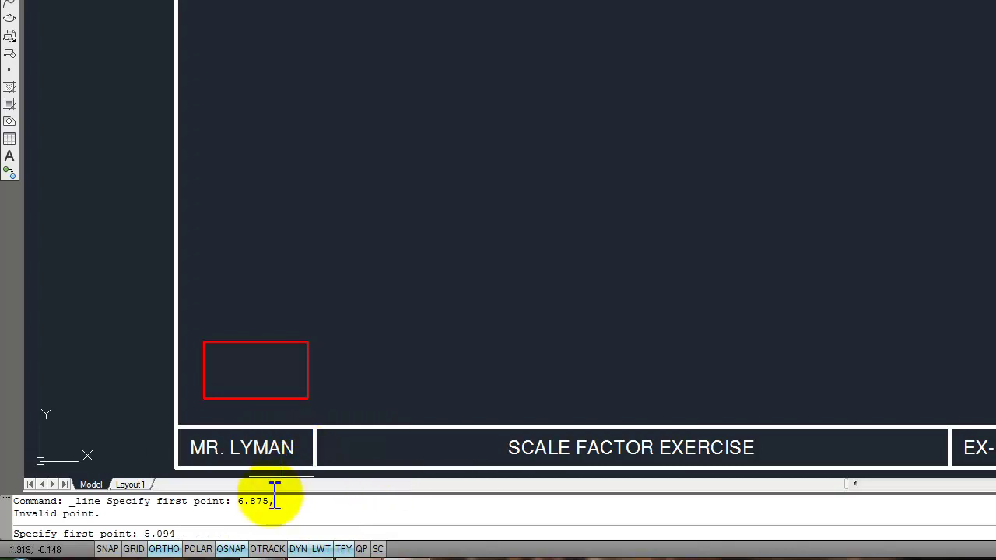
pyautogui.click(287, 503)
pyautogui.press('Escape')
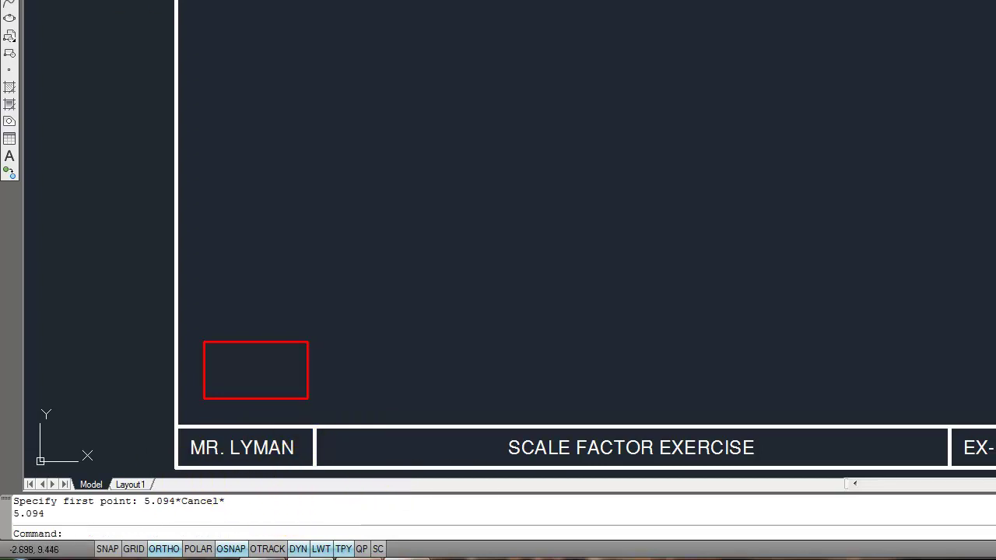
pyautogui.press('Return')
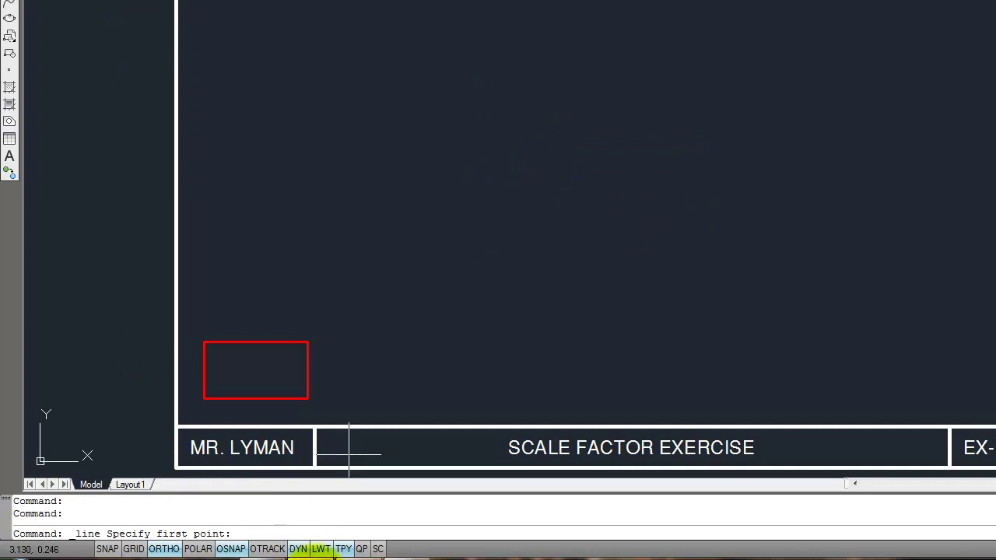
pyautogui.rightClick(259, 540)
pyautogui.click(303, 477)
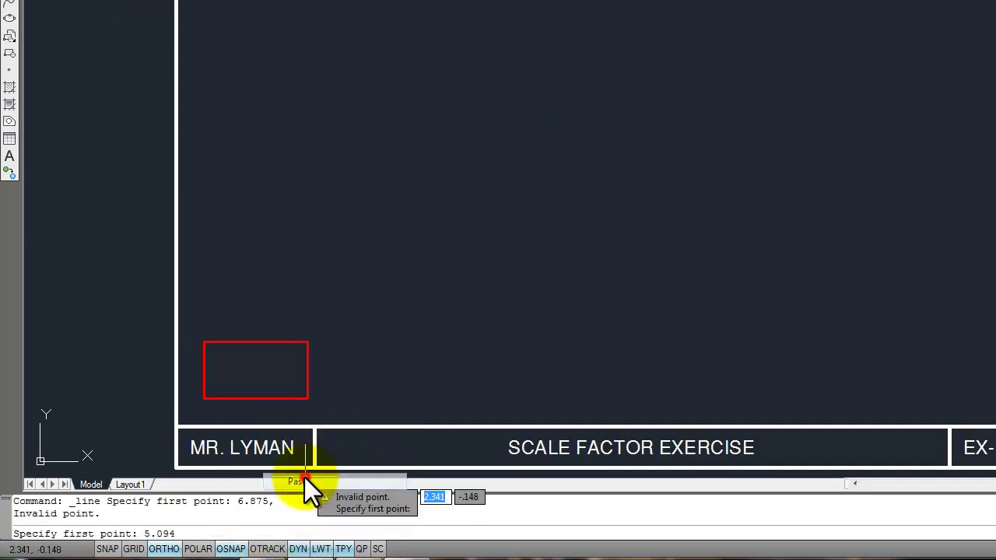
pyautogui.press('Escape')
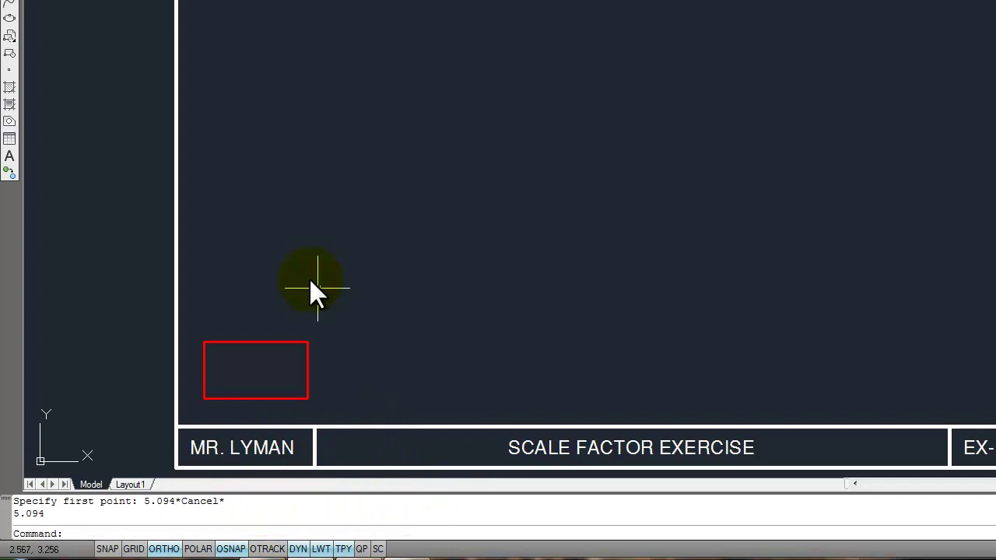
# Copy the factor 4 rectangle's X coordinate 6.875 from the exercise PDF and enter it as the start of a new line in AutoCAD
pyautogui.hotkey('alt', 'Tab')
pyautogui.click(705, 259)
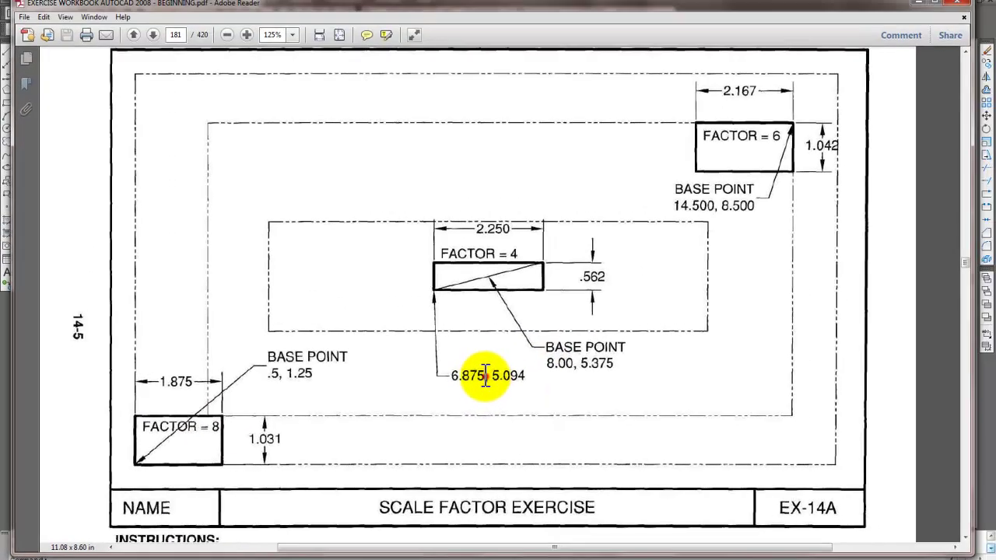
pyautogui.moveTo(635, 294); pyautogui.dragTo(595, 302)
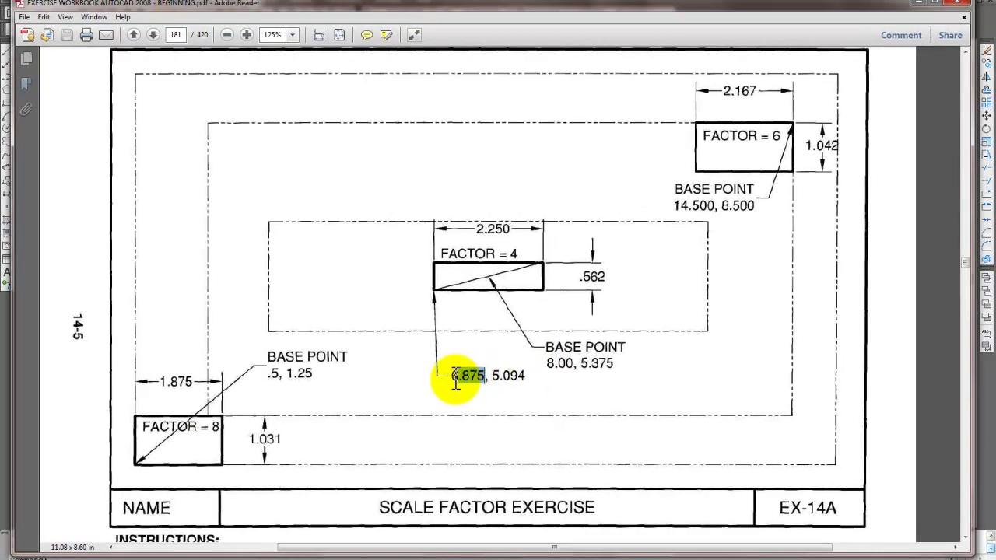
pyautogui.hotkey('ctrl', 'c')
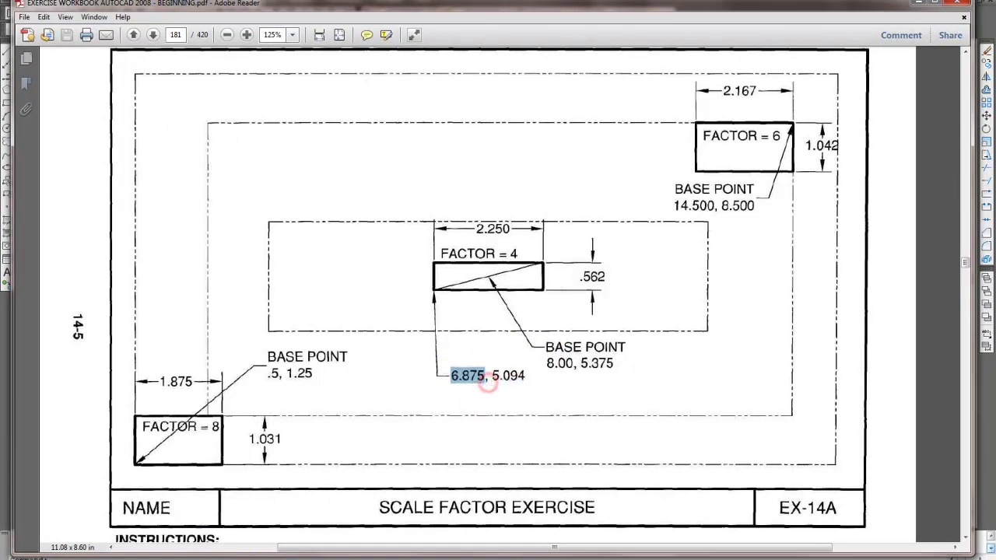
pyautogui.hotkey('alt', 'Tab')
pyautogui.click(7, 62)
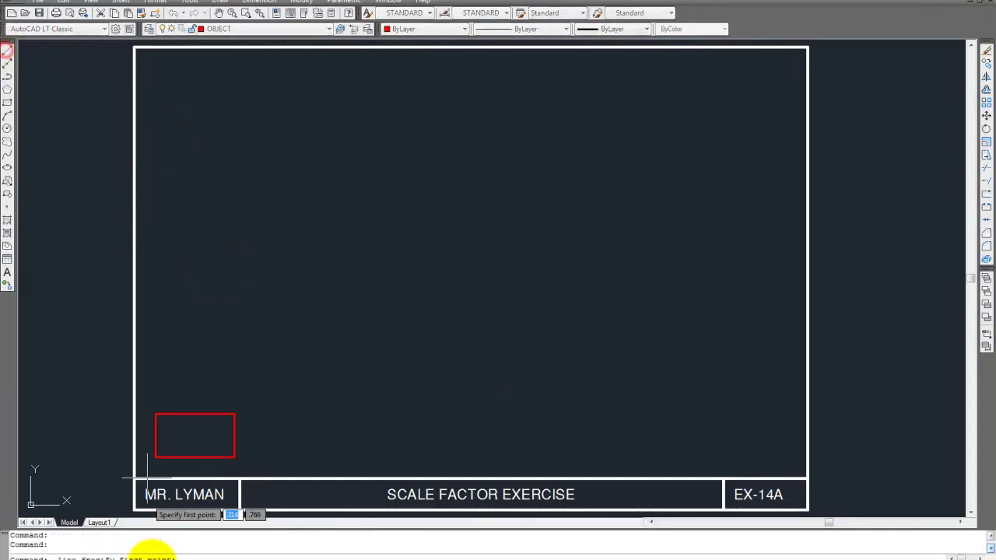
pyautogui.rightClick(196, 551)
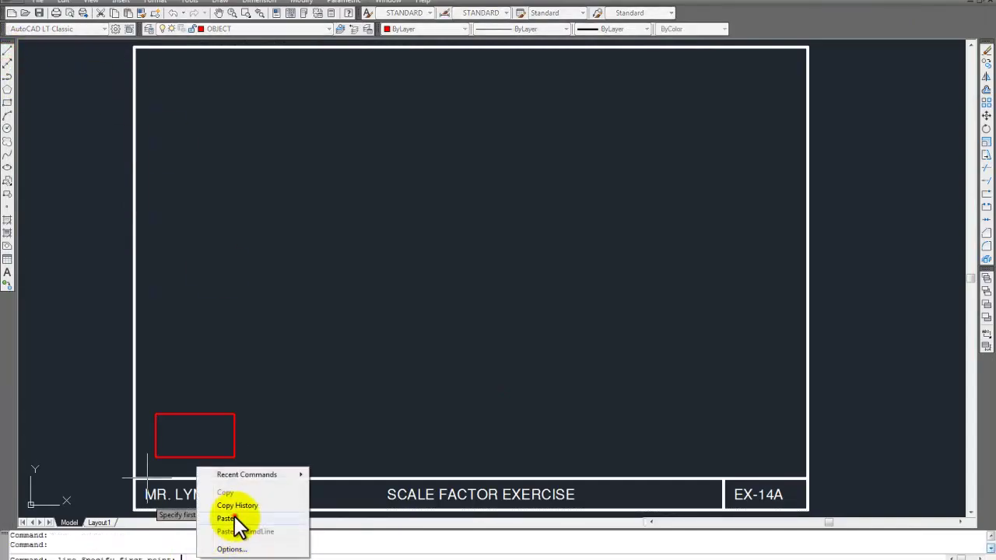
pyautogui.click(237, 523)
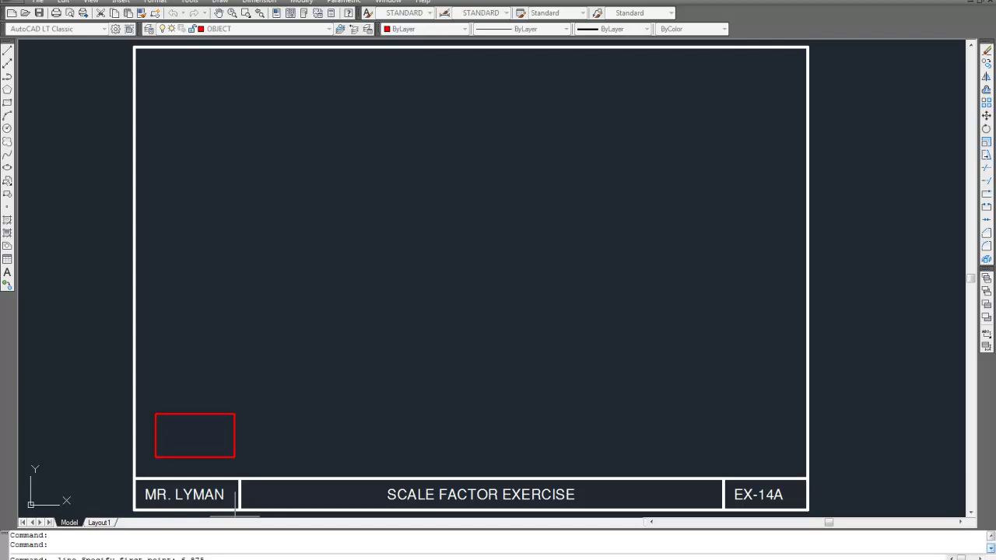
# Copy the Y coordinate 5.094 from the PDF and paste it in AutoCAD to start the line at 6.875,5.094
pyautogui.click(238, 529)
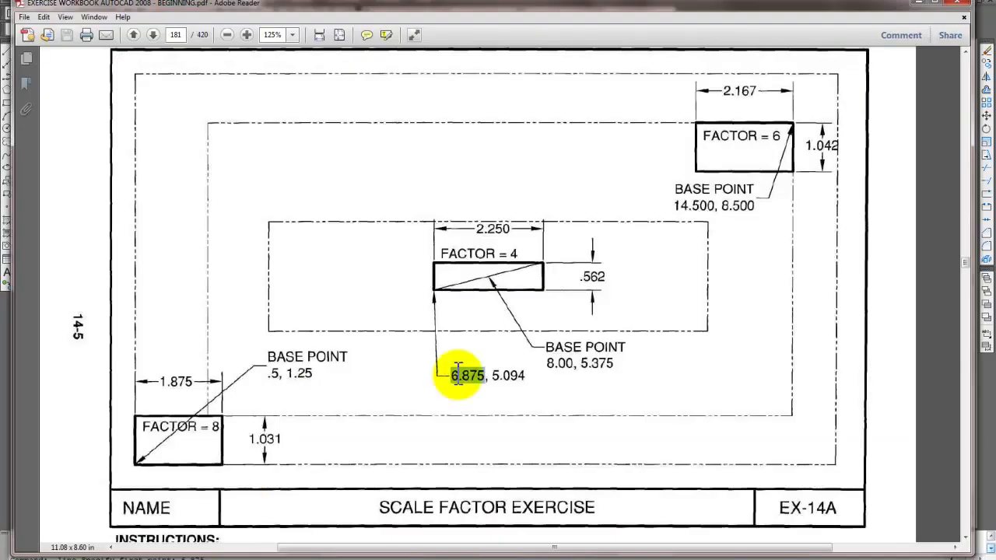
pyautogui.doubleClick(523, 377)
pyautogui.rightClick(529, 380)
pyautogui.click(535, 383)
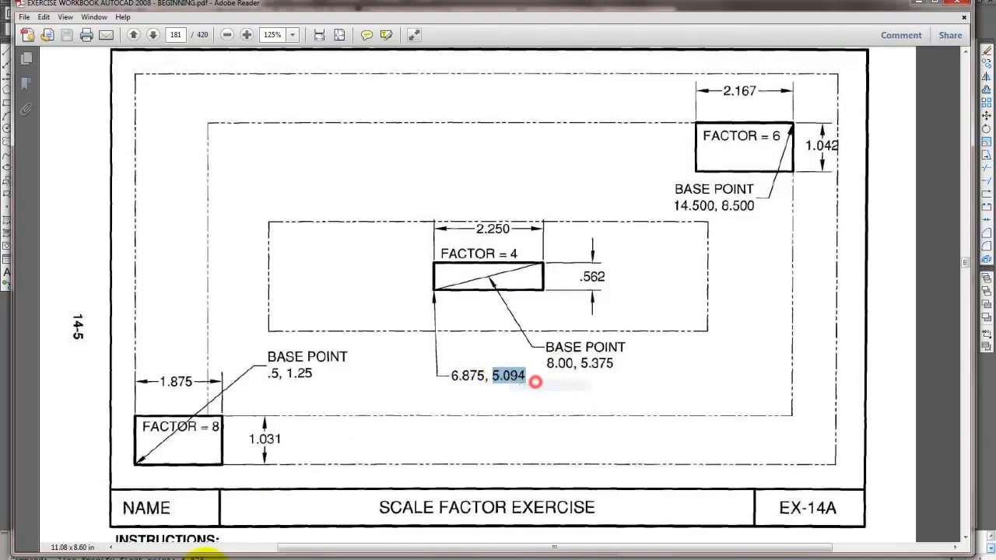
pyautogui.click(211, 554)
pyautogui.rightClick(212, 552)
pyautogui.click(257, 522)
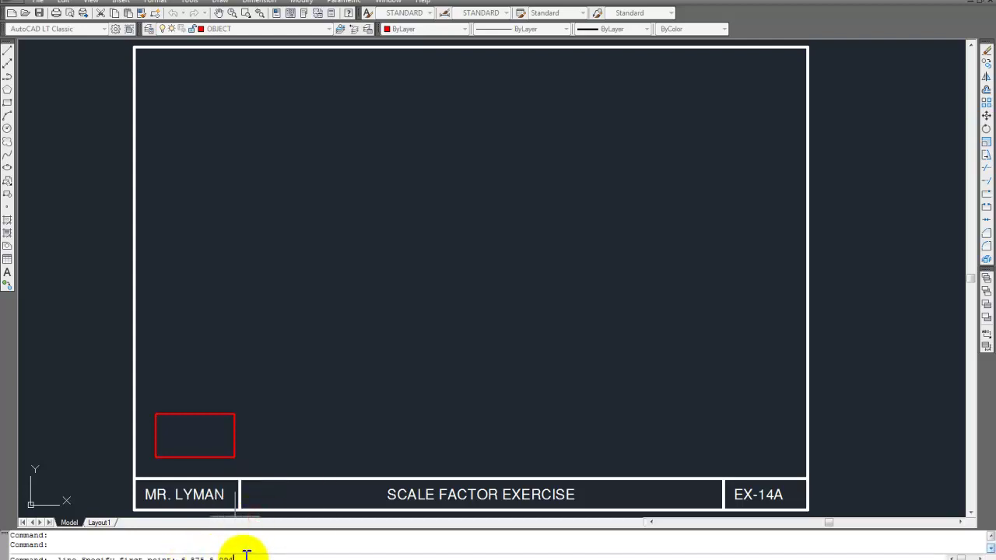
pyautogui.press('Return')
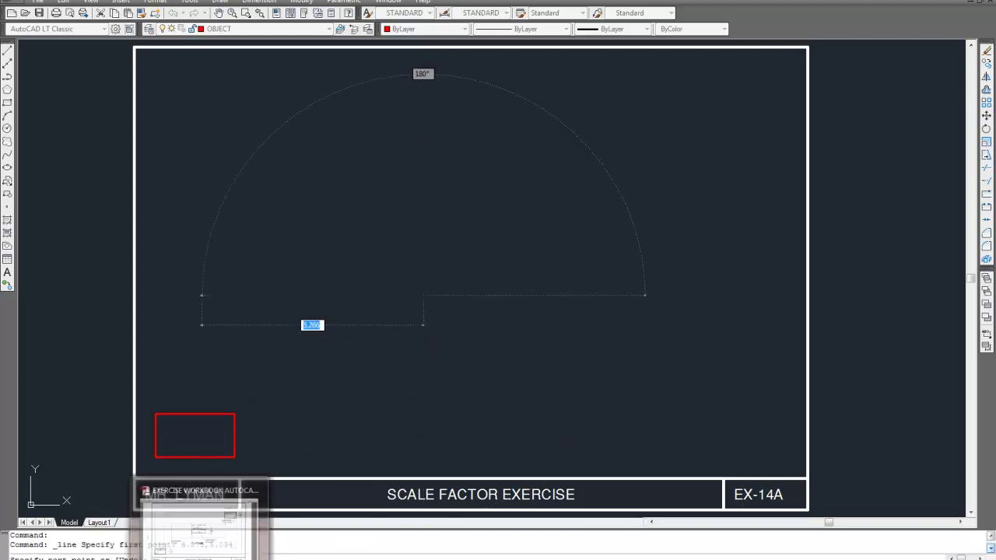
# Consult the PDF for the factor 4 rectangle's width and draw its bottom edge 2.25 to the right in AutoCAD
pyautogui.click(201, 517)
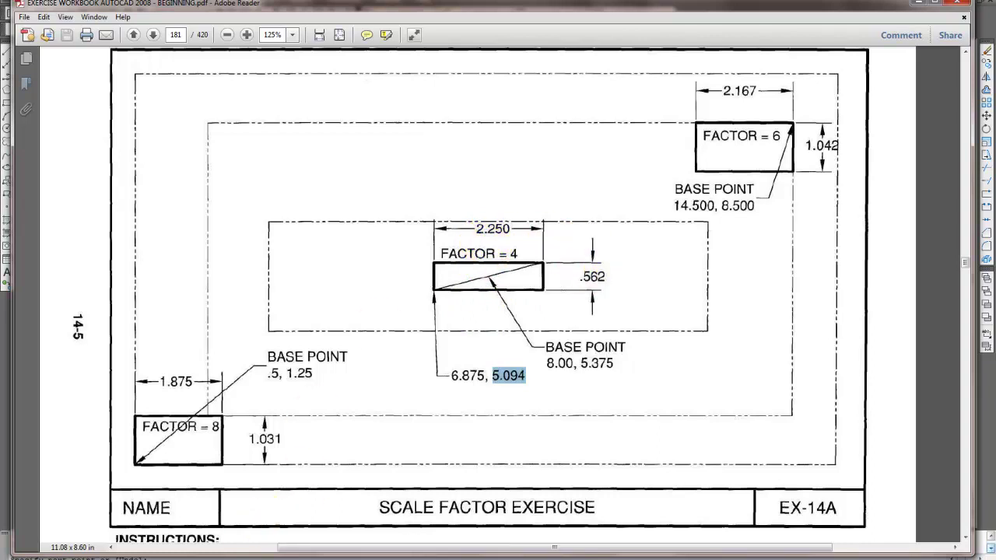
pyautogui.hotkey('alt', 'Tab')
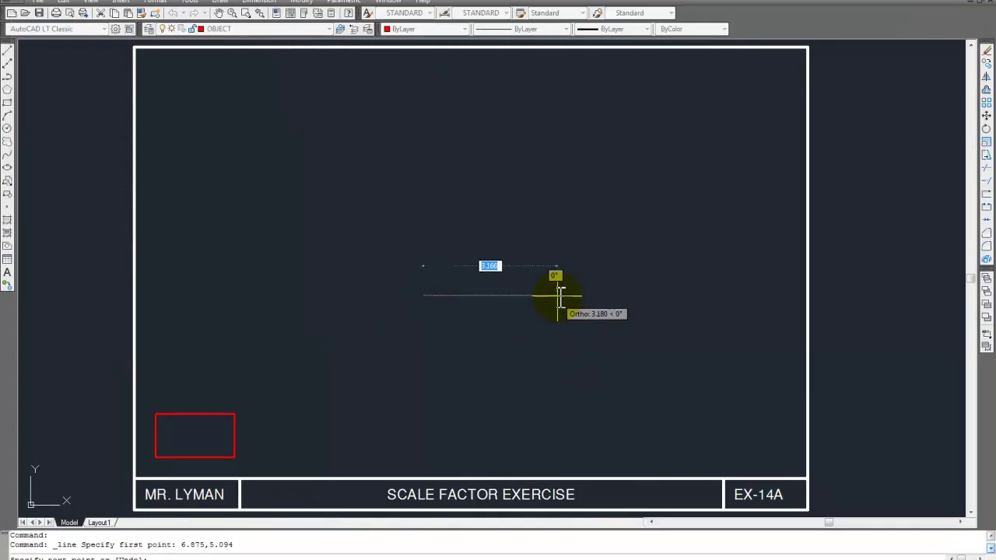
pyautogui.write('2.25')
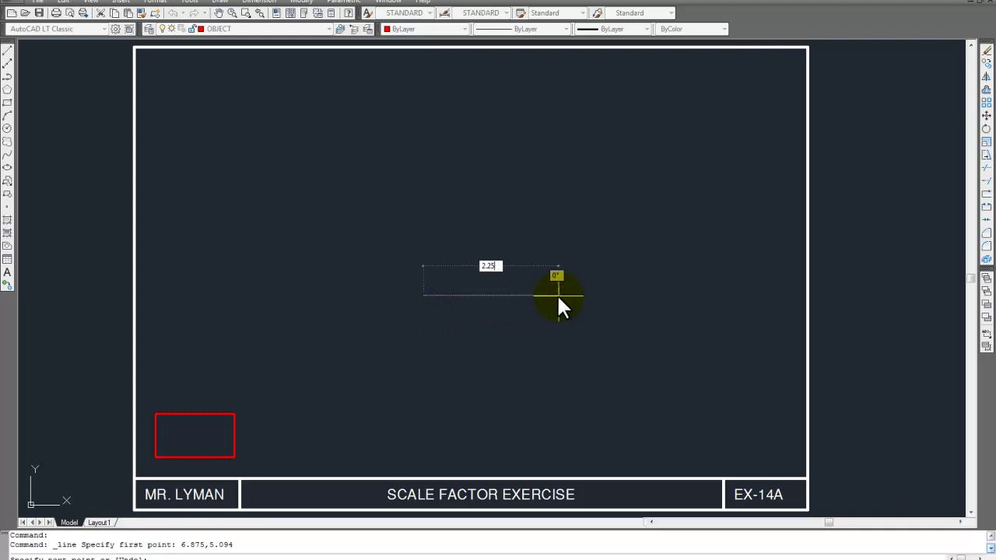
pyautogui.press('Return')
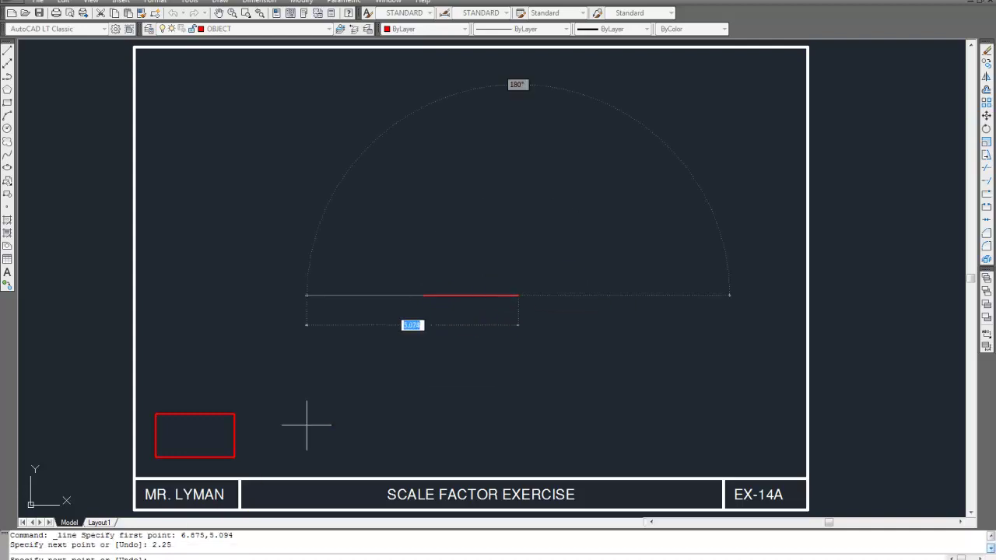
# Add the factor 4 rectangle's right side .562 upward and its top edge 2.25 to the left, consulting the PDF for the height
pyautogui.hotkey('alt', 'Tab')
pyautogui.hotkey('alt', 'Tab')
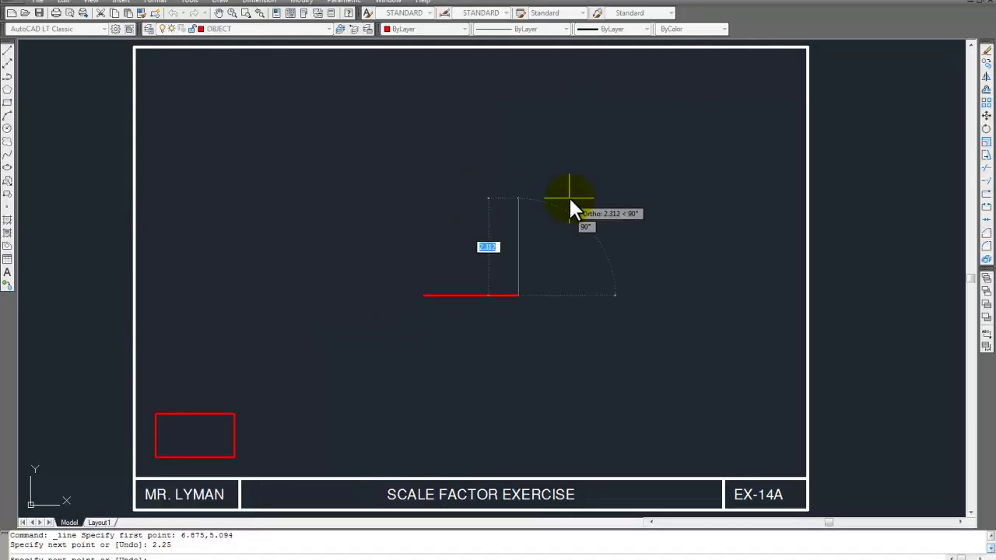
pyautogui.write('.562')
pyautogui.press('Return')
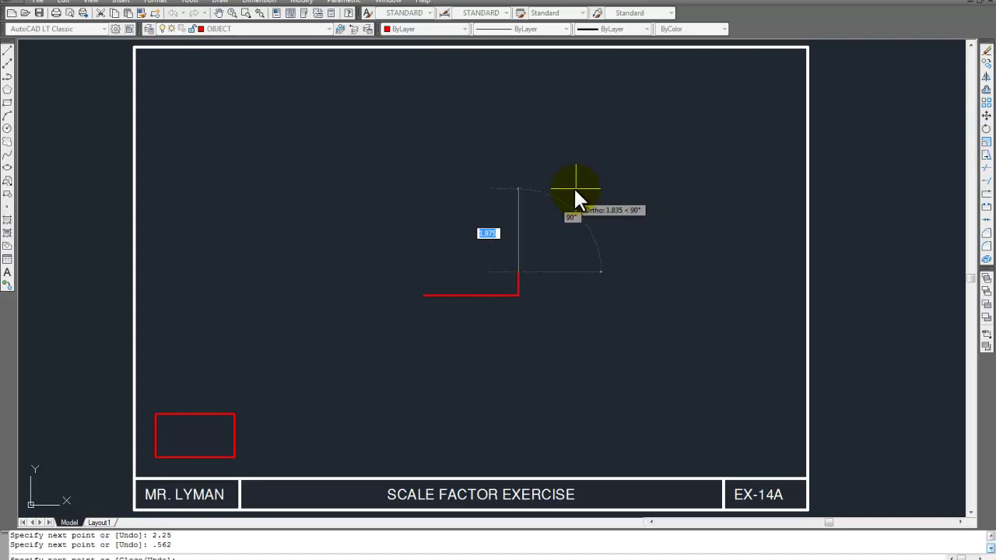
pyautogui.write('2.25')
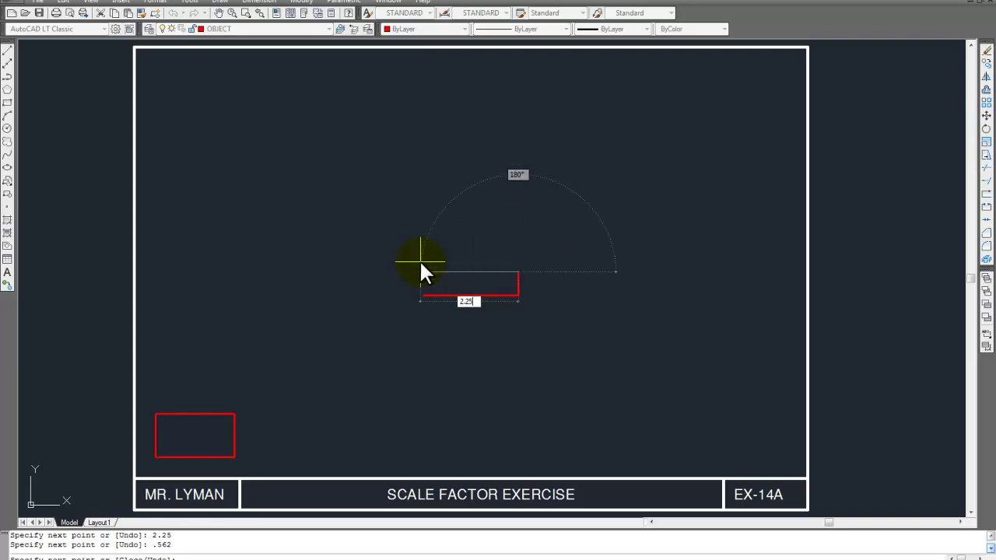
pyautogui.press('Return')
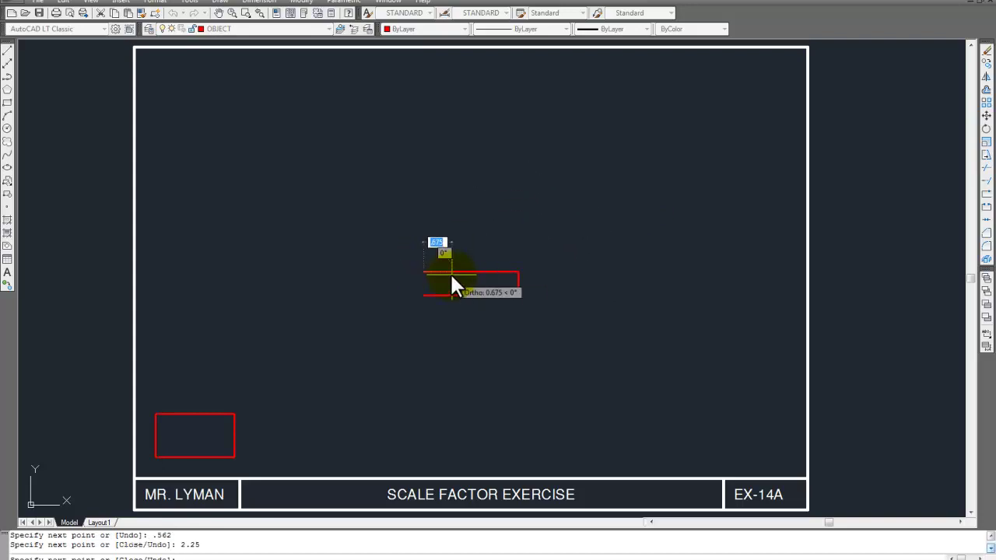
# Set the running object snaps to Endpoint and Midpoint without Node, and close the factor 4 rectangle at its starting corner
pyautogui.scroll(3, 424, 290)
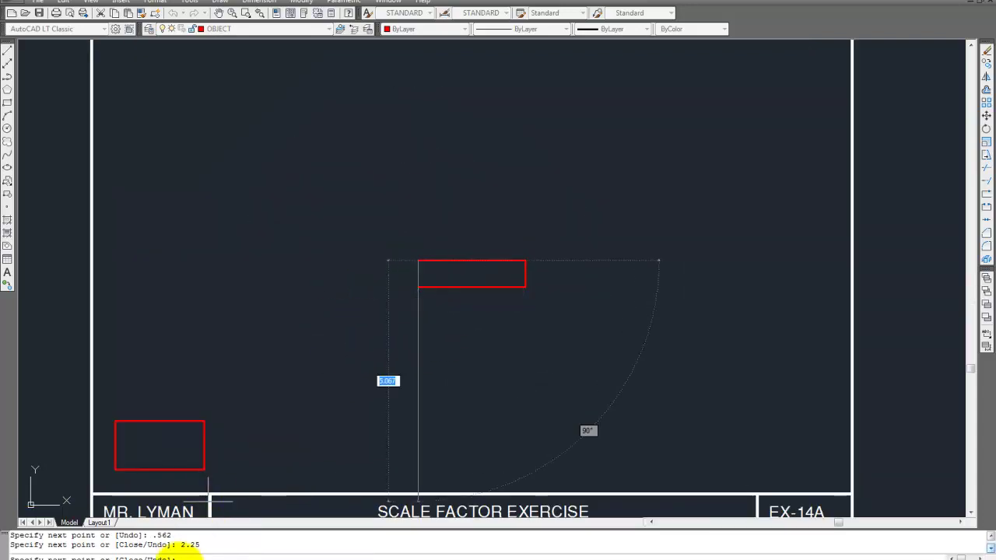
pyautogui.rightClick(190, 549)
pyautogui.click(206, 551)
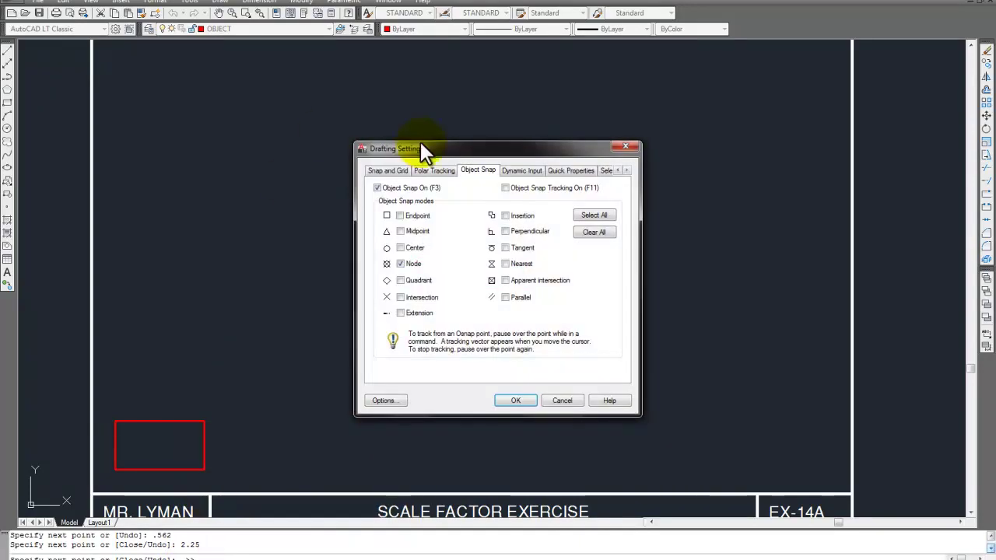
pyautogui.click(406, 263)
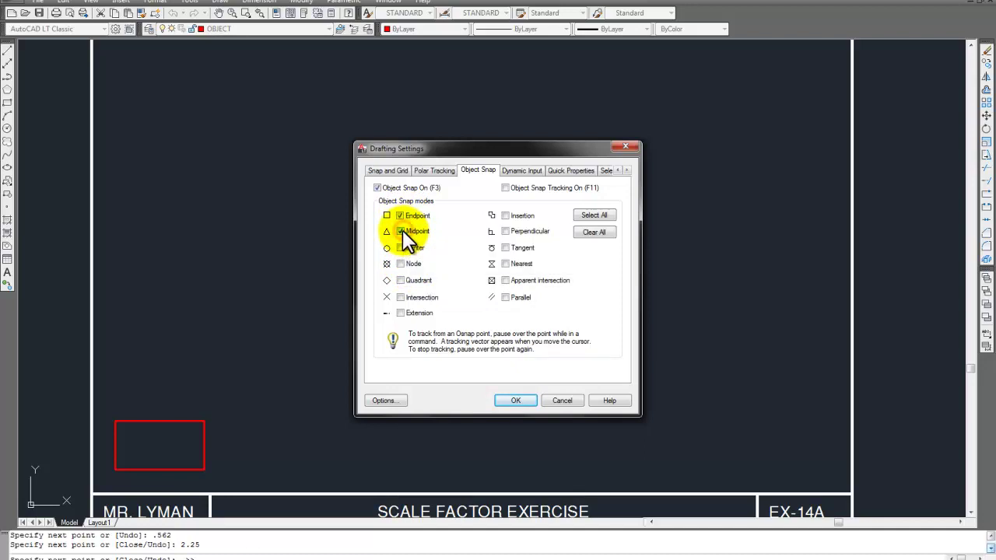
pyautogui.click(402, 230)
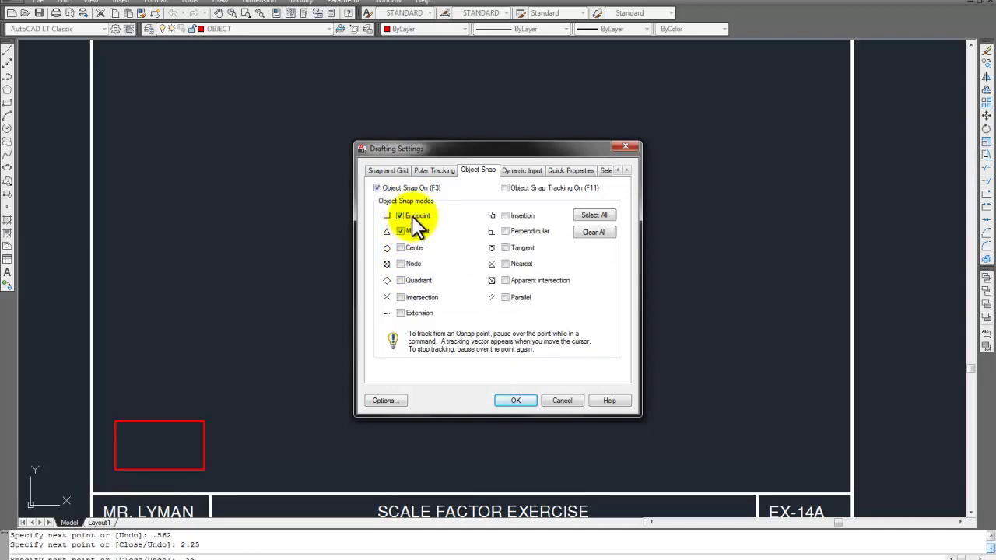
pyautogui.click(516, 400)
pyautogui.click(419, 284)
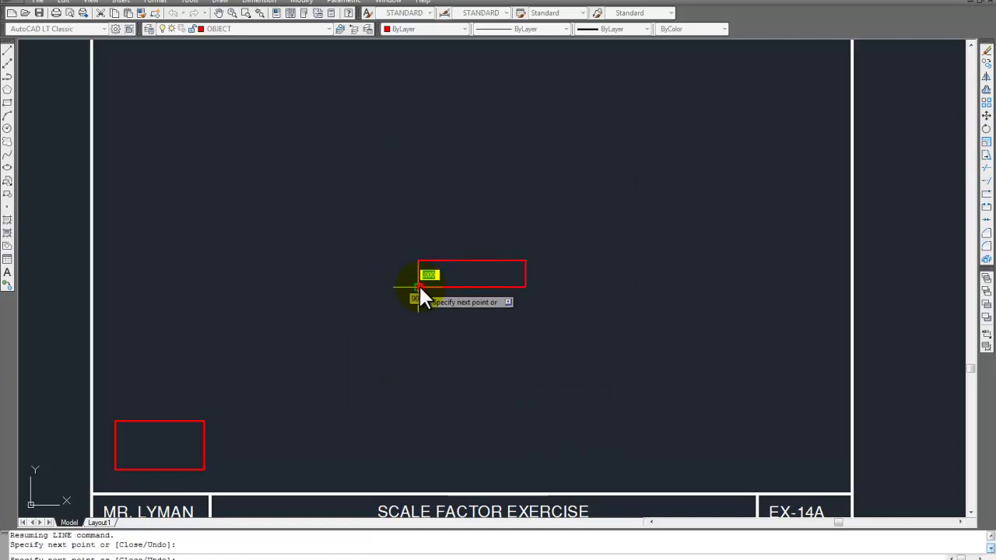
pyautogui.press('Return')
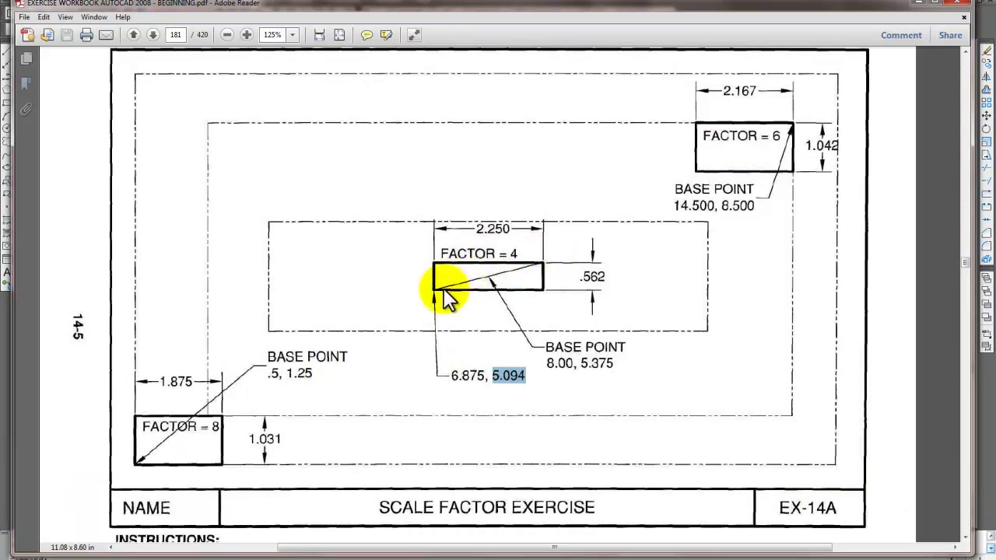
# Return to AutoCAD and check the lengths of the factor 4 rectangle's top and right edges against the PDF dimensions
pyautogui.hotkey('alt', 'Tab')
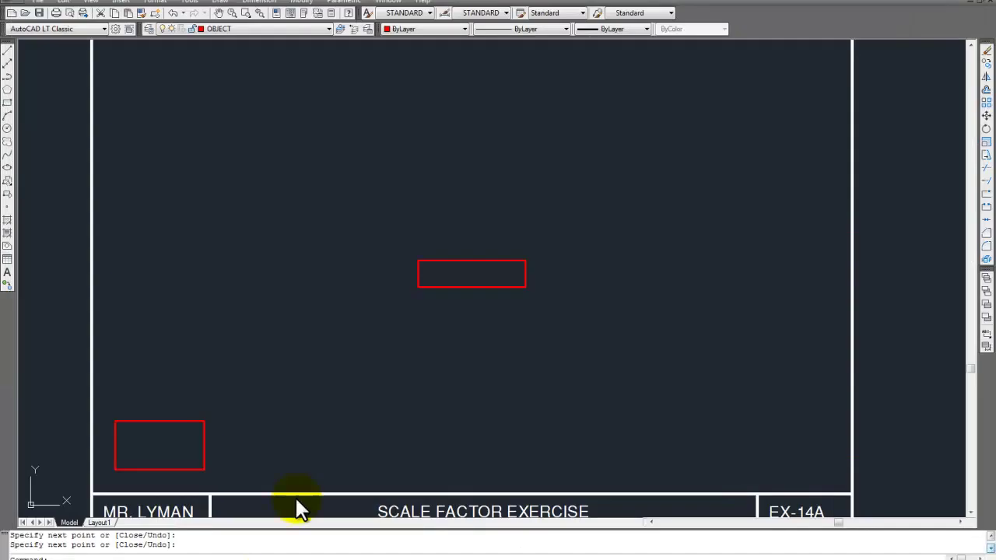
pyautogui.click(492, 260)
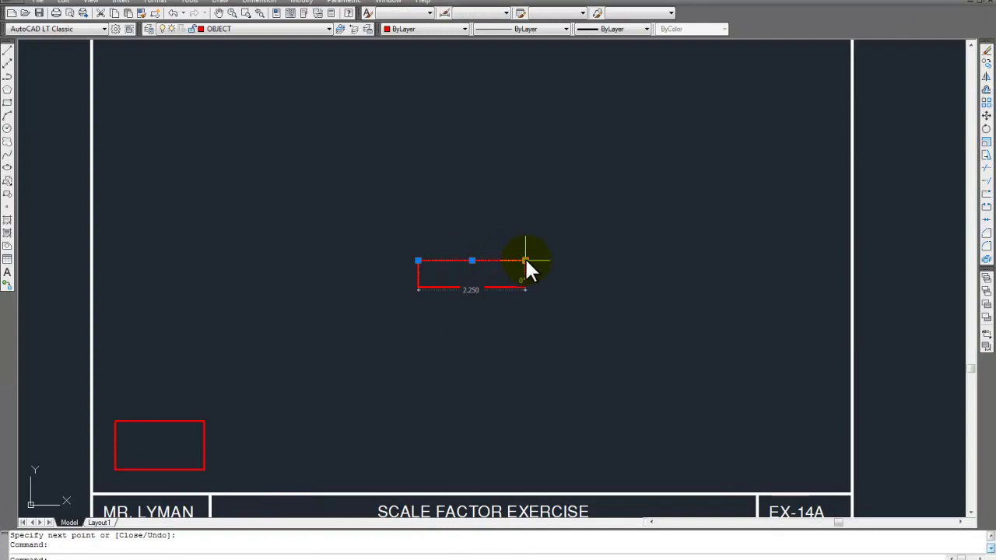
pyautogui.click(526, 261)
pyautogui.press('Escape')
pyautogui.press('Escape')
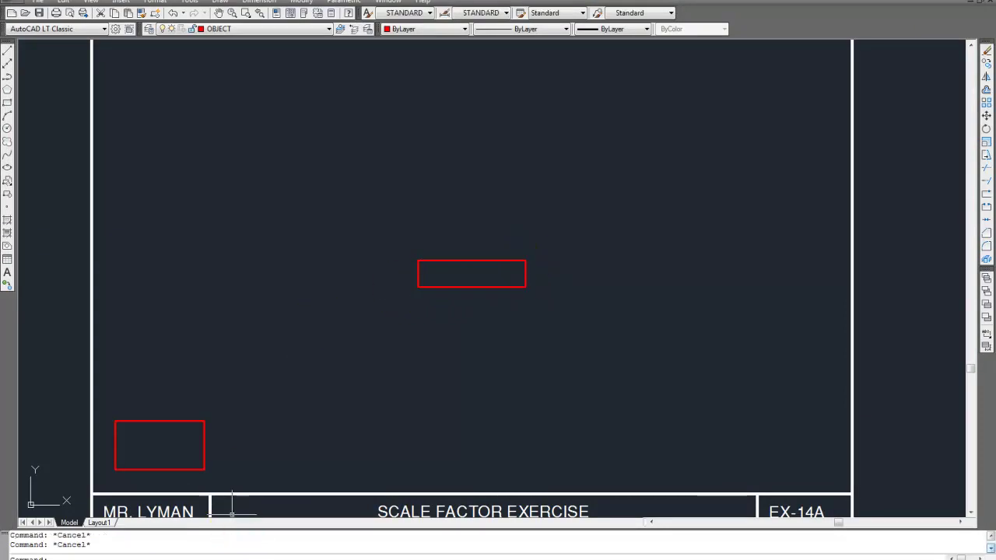
pyautogui.hotkey('alt', 'Tab')
pyautogui.hotkey('alt', 'Tab')
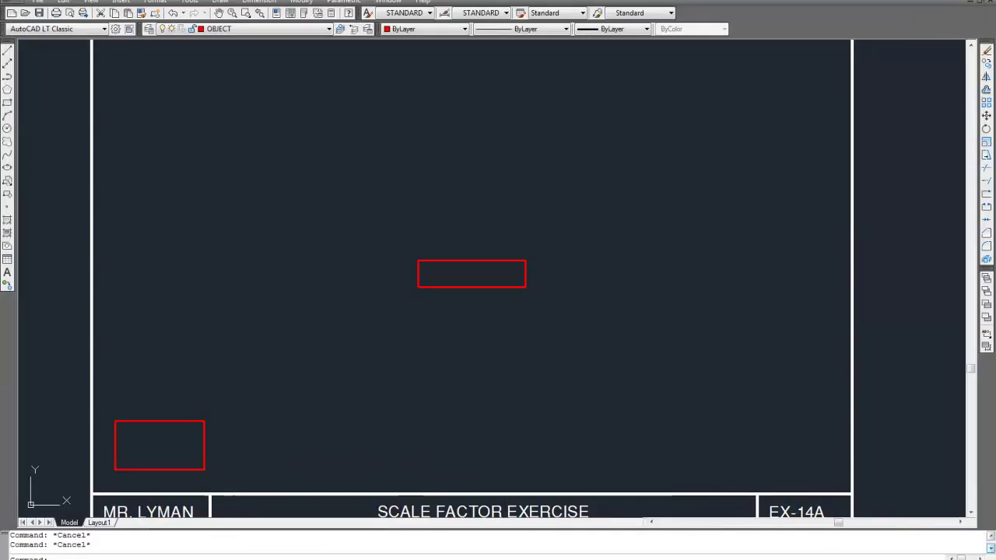
pyautogui.click(526, 274)
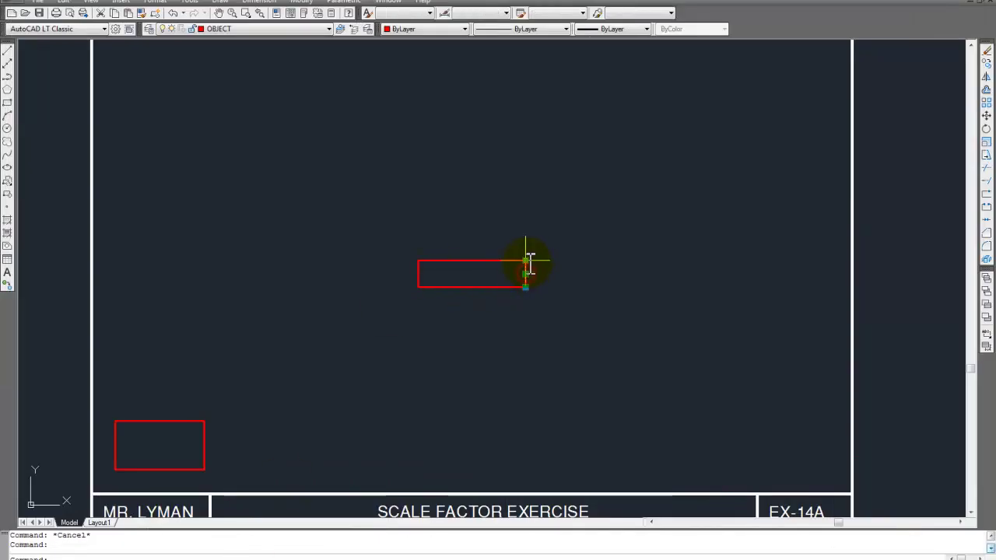
pyautogui.press('Escape')
# Copy the factor 6 base point's X coordinate 14.500 from the PDF and enter it as the start of a new line in AutoCAD
pyautogui.hotkey('alt', 'Tab')
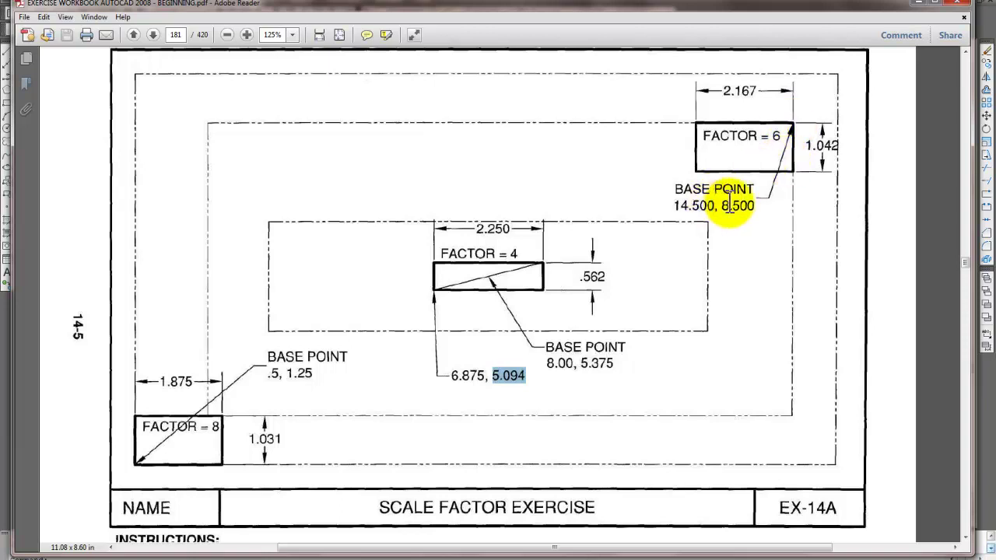
pyautogui.moveTo(717, 206); pyautogui.dragTo(667, 206)
pyautogui.rightClick(689, 204)
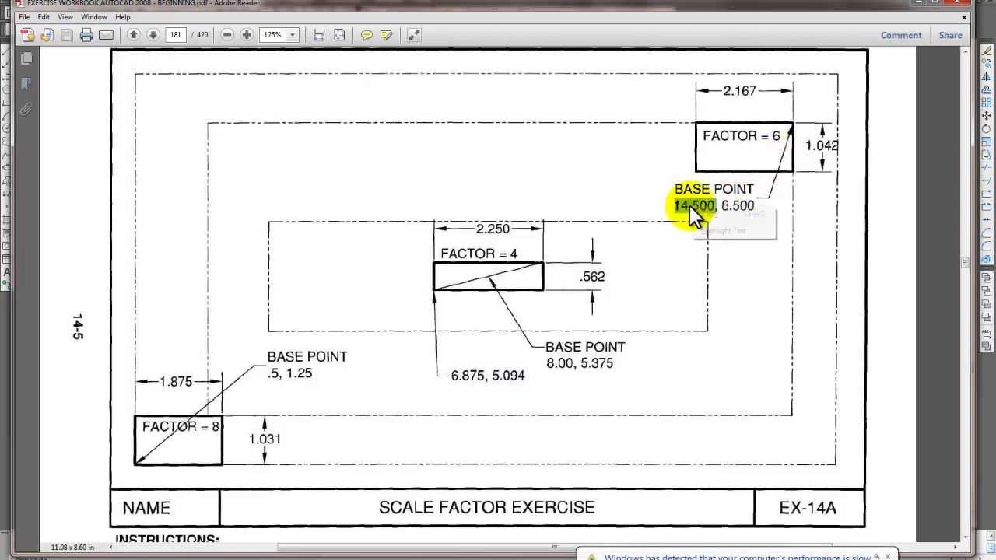
pyautogui.click(704, 215)
pyautogui.hotkey('alt', 'Tab')
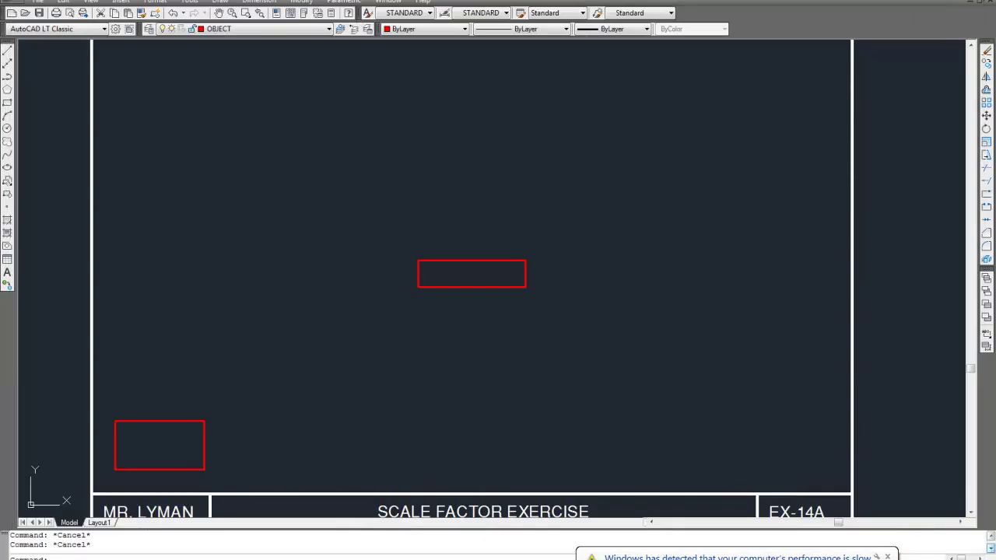
pyautogui.click(8, 52)
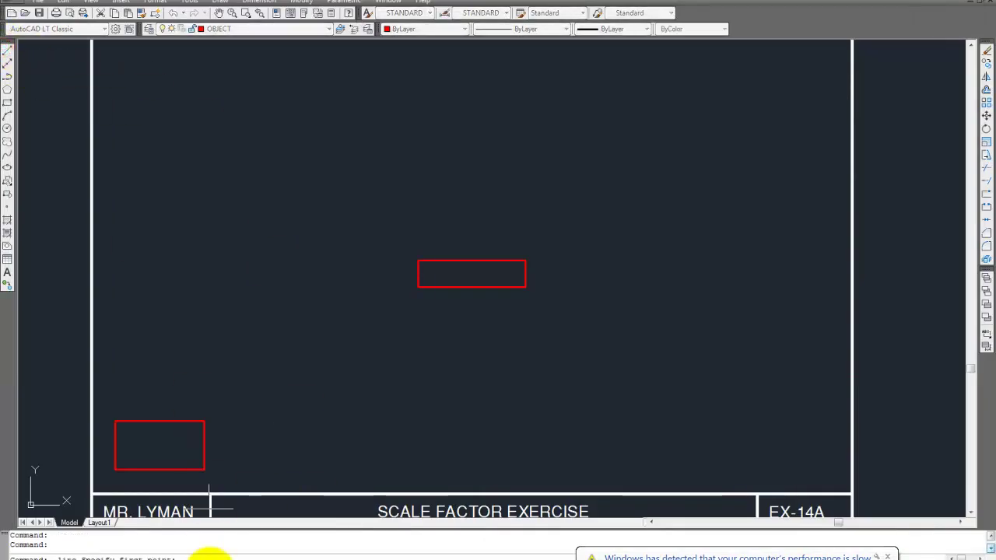
pyautogui.rightClick(194, 555)
pyautogui.click(224, 520)
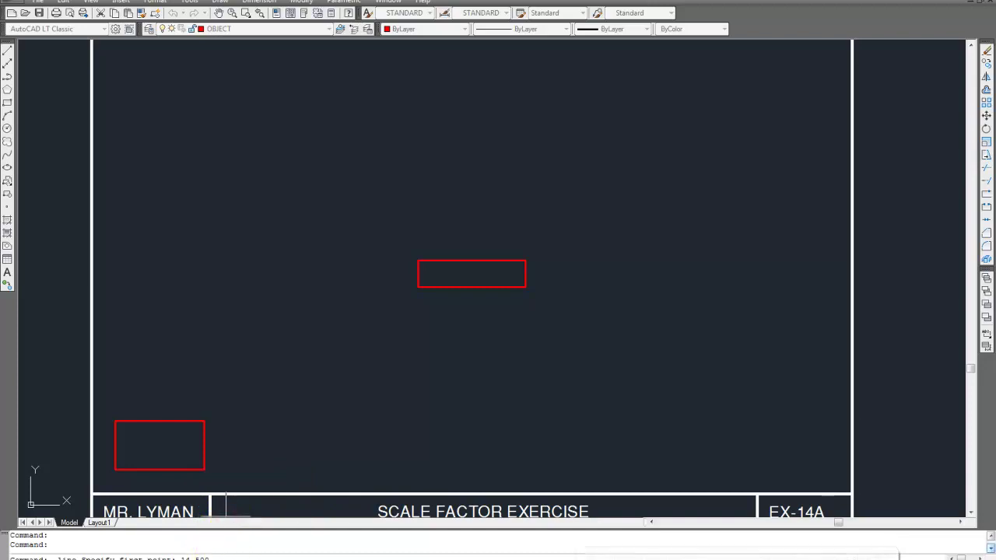
# Copy the factor 6 base point's Y coordinate 8.500 from the PDF and complete the line's start point in AutoCAD as 14.500,8.500
pyautogui.hotkey('alt', 'Tab')
pyautogui.doubleClick(752, 206)
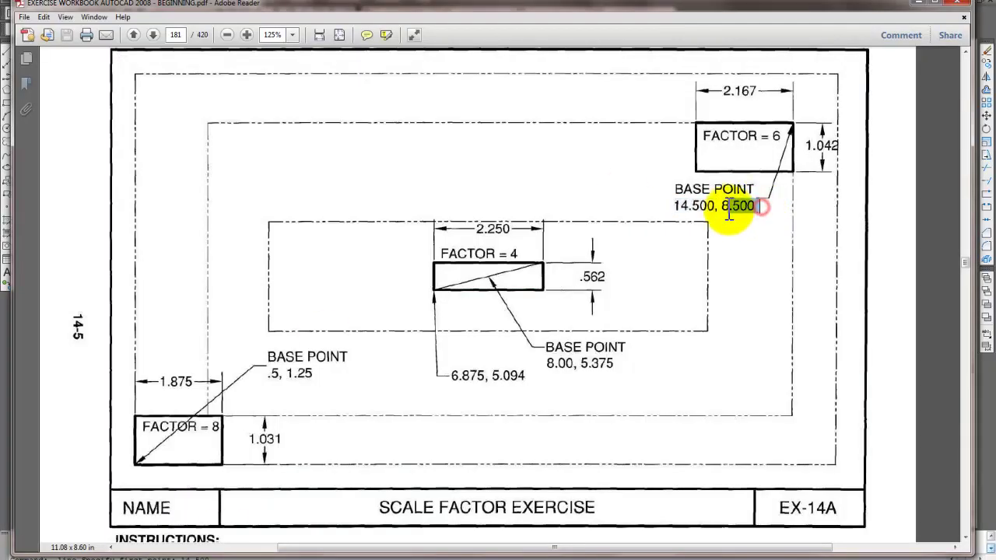
pyautogui.rightClick(751, 209)
pyautogui.click(769, 215)
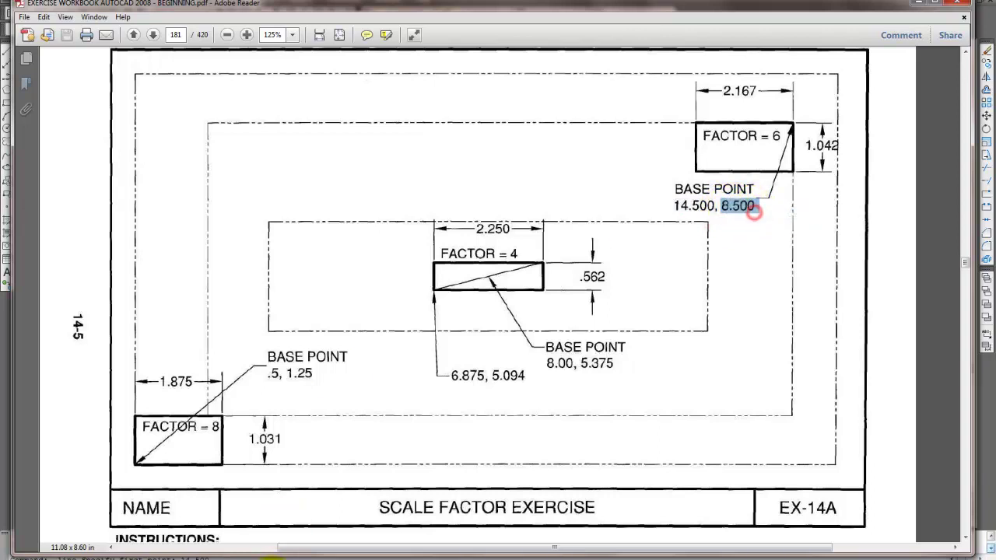
pyautogui.hotkey('alt', 'Tab')
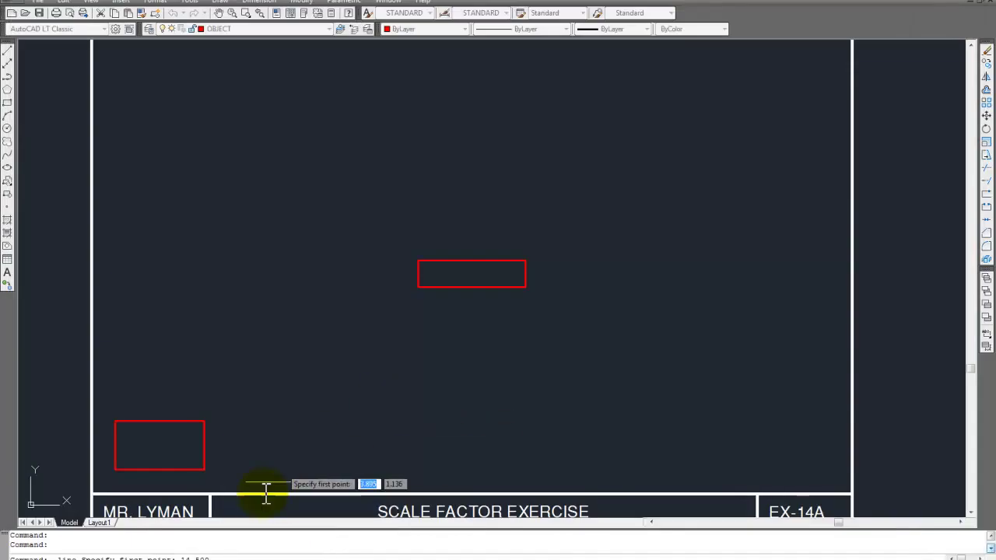
pyautogui.rightClick(226, 552)
pyautogui.click(251, 534)
pyautogui.press('Return')
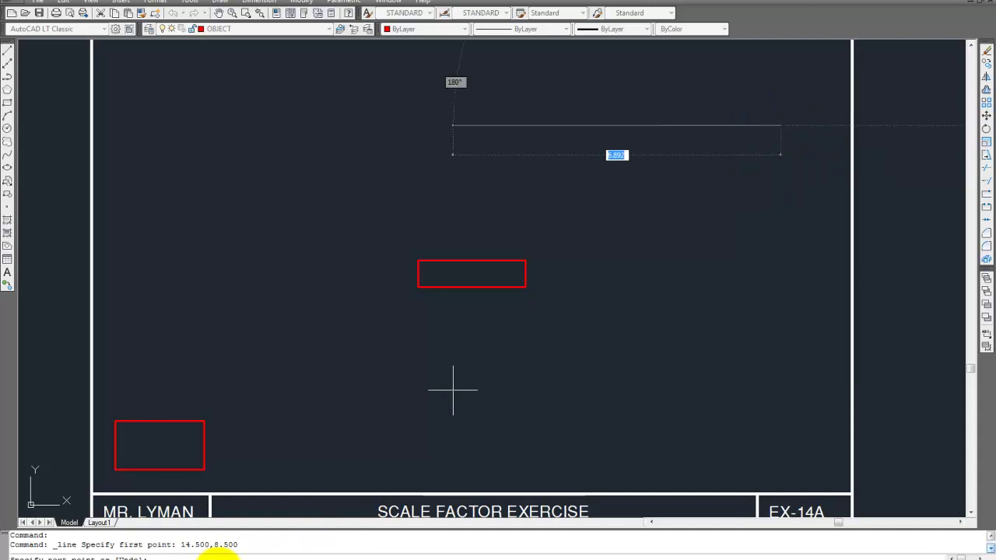
# Draw the factor 6 rectangle's right side 1.042 downward and its bottom edge 2.167 to the left, consulting the PDF for both dimensions
pyautogui.hotkey('alt', 'Tab')
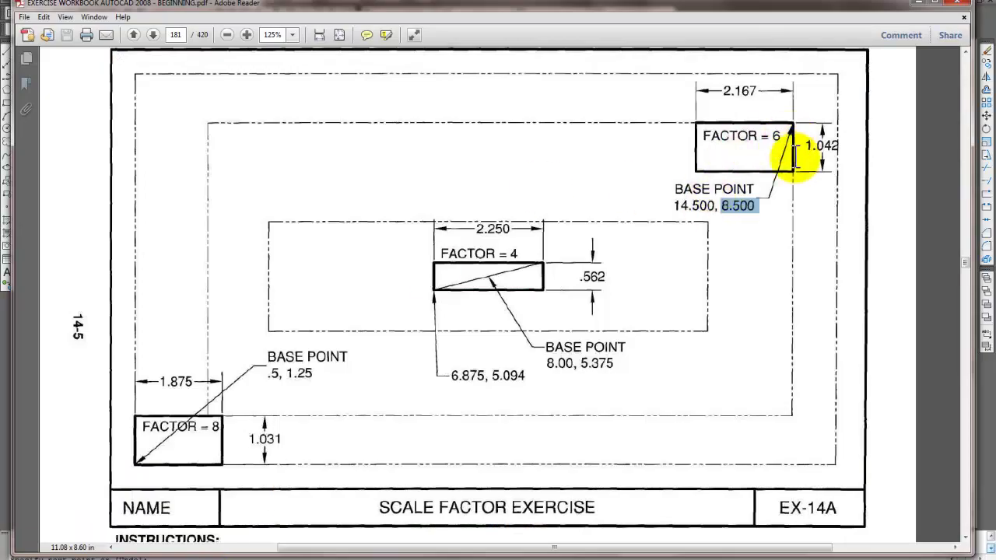
pyautogui.click(257, 556)
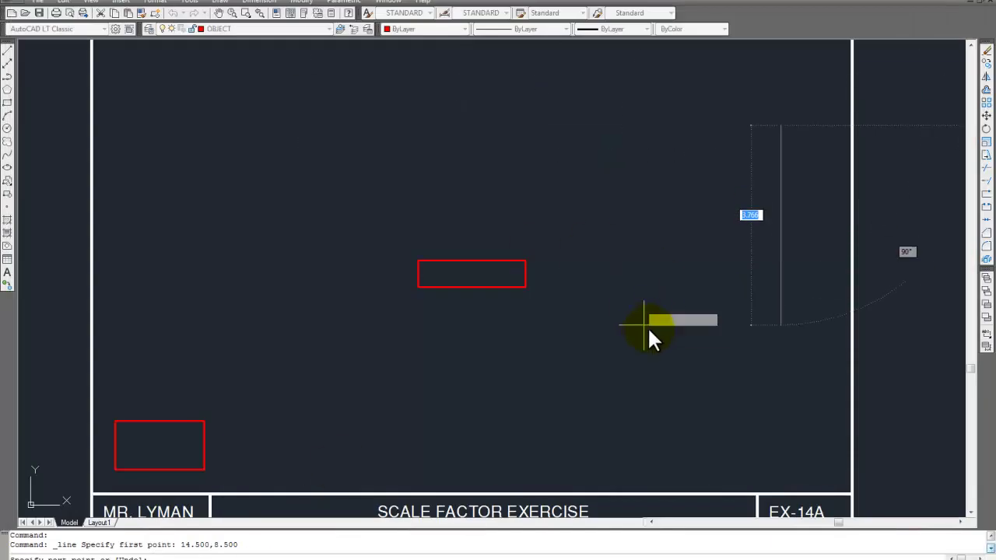
pyautogui.write('1.042')
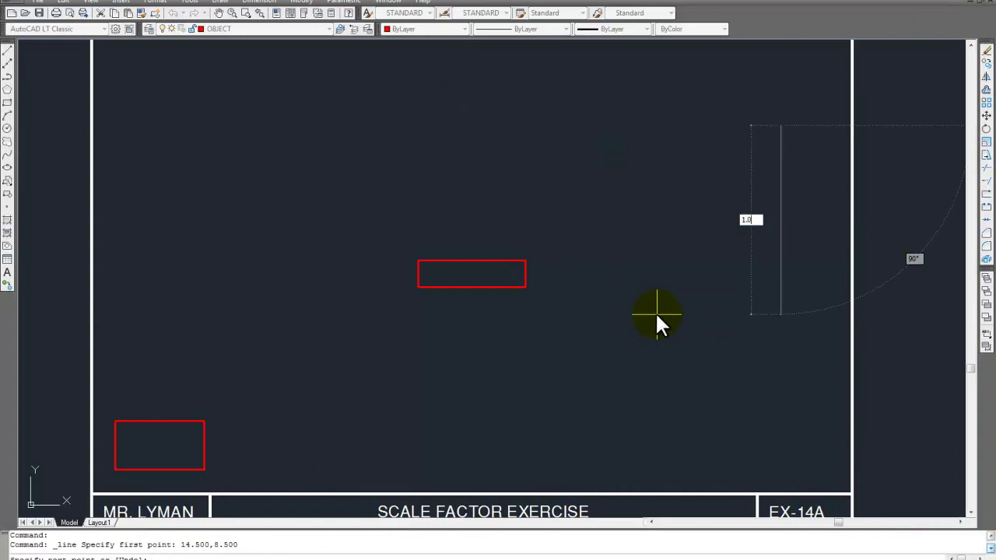
pyautogui.press('Return')
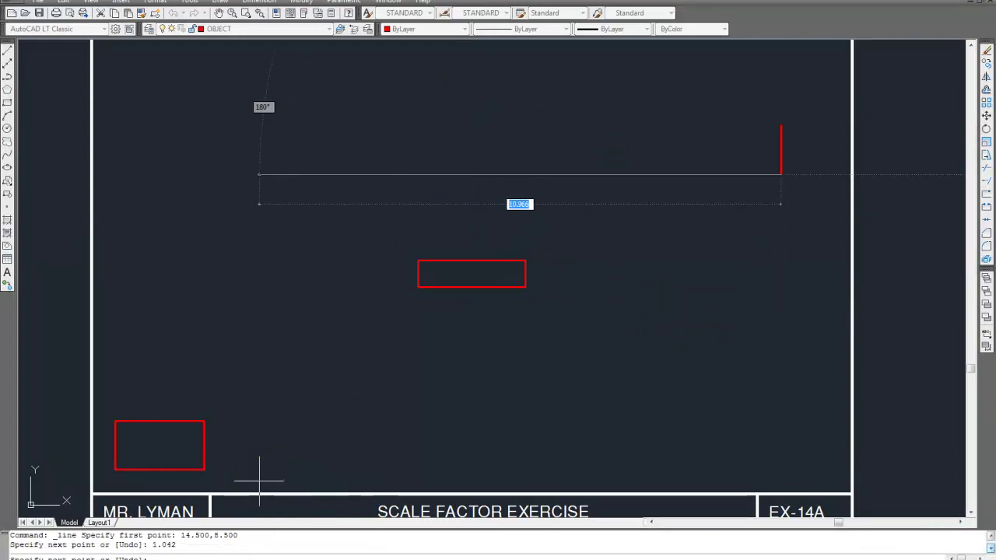
pyautogui.hotkey('alt', 'Tab')
pyautogui.hotkey('alt', 'Tab')
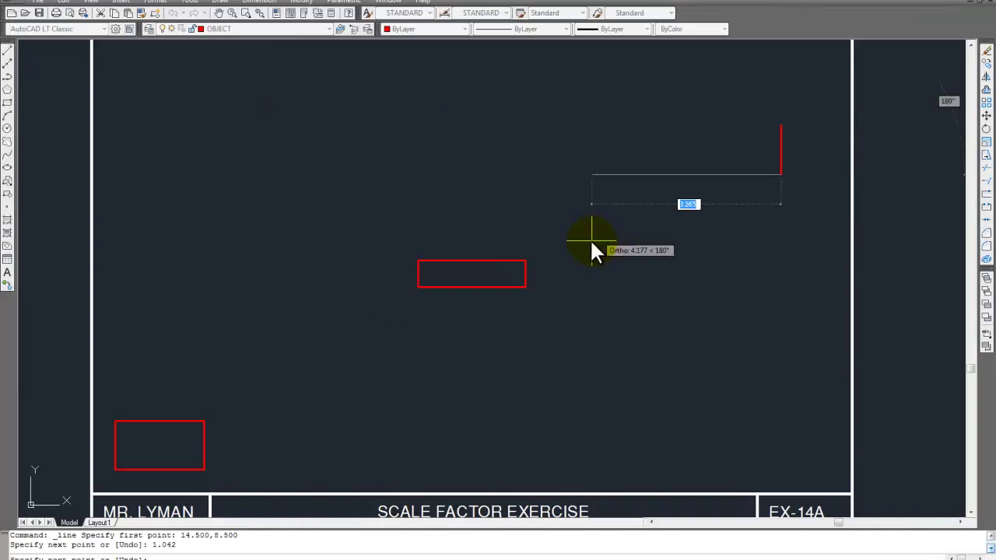
pyautogui.write('2.')
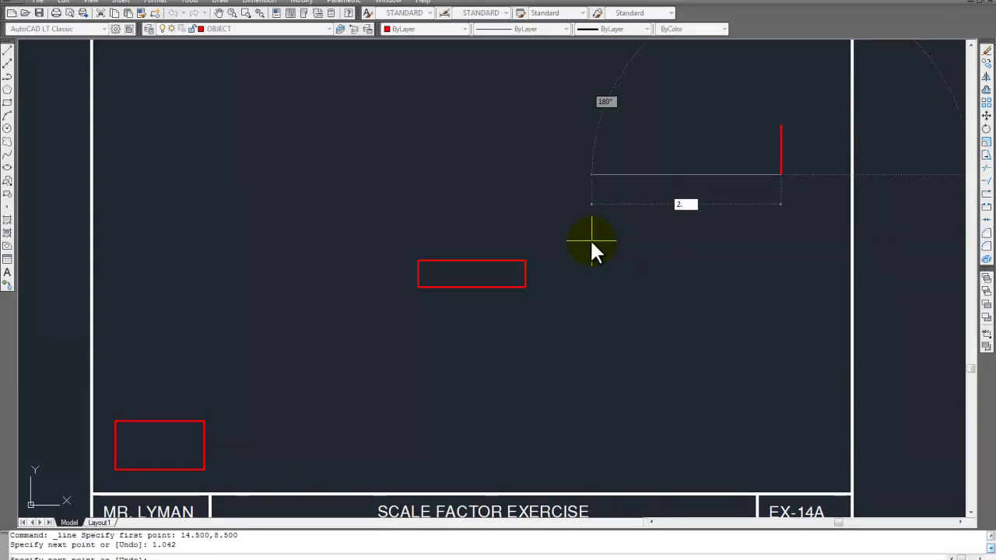
pyautogui.write('167')
pyautogui.press('Return')
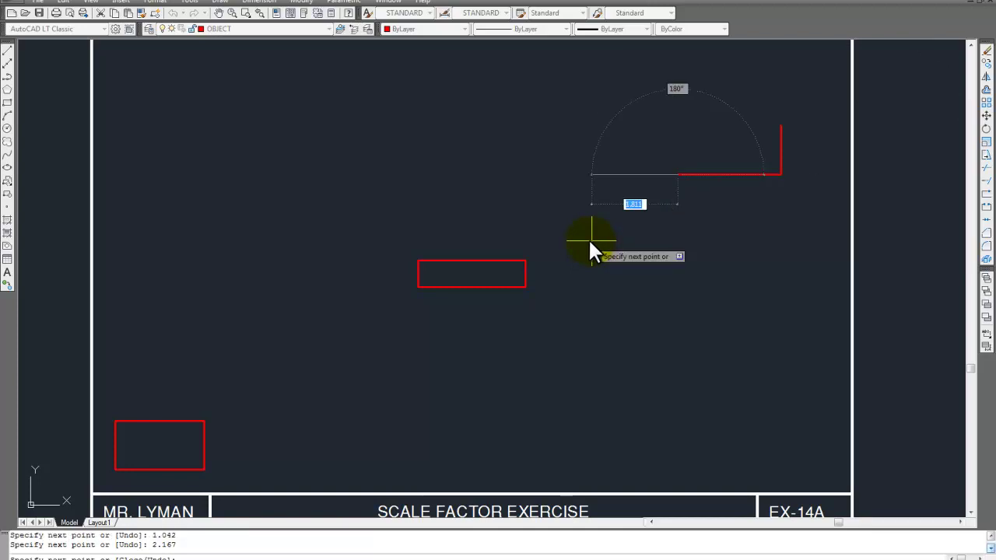
# Add the factor 6 rectangle's left side 1.042 upward after checking the PDF, and close the rectangle at its starting corner
pyautogui.click(218, 559)
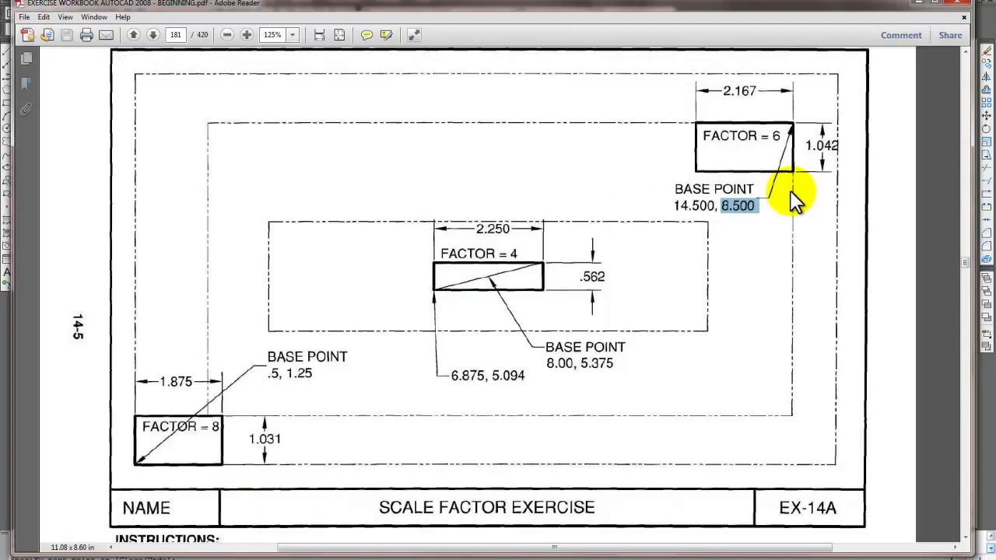
pyautogui.click(372, 555)
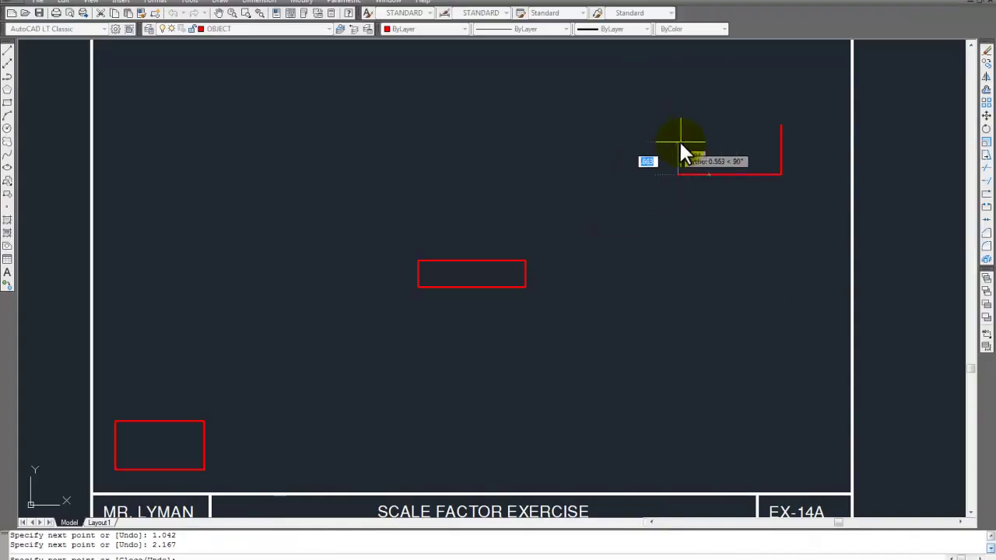
pyautogui.write('1.0')
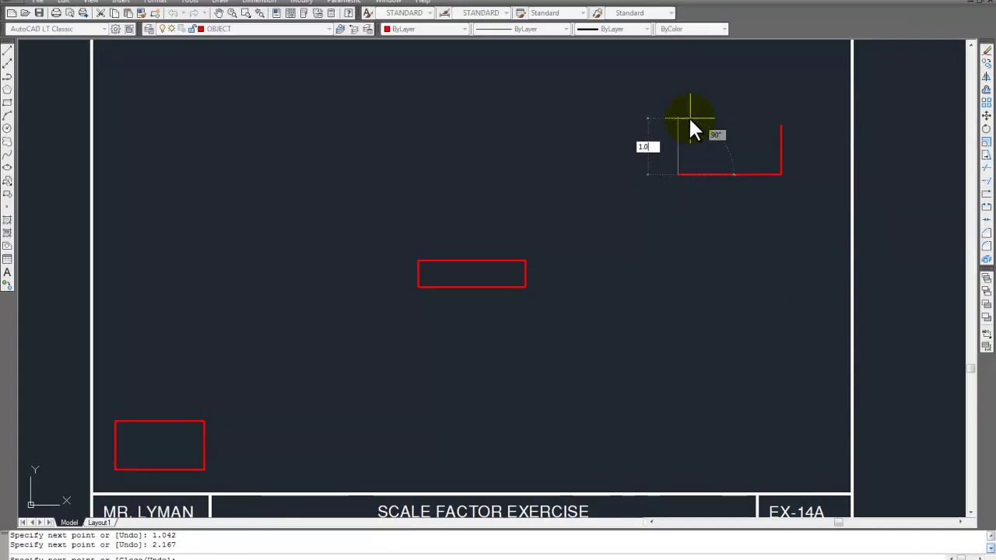
pyautogui.write('42')
pyautogui.press('Return')
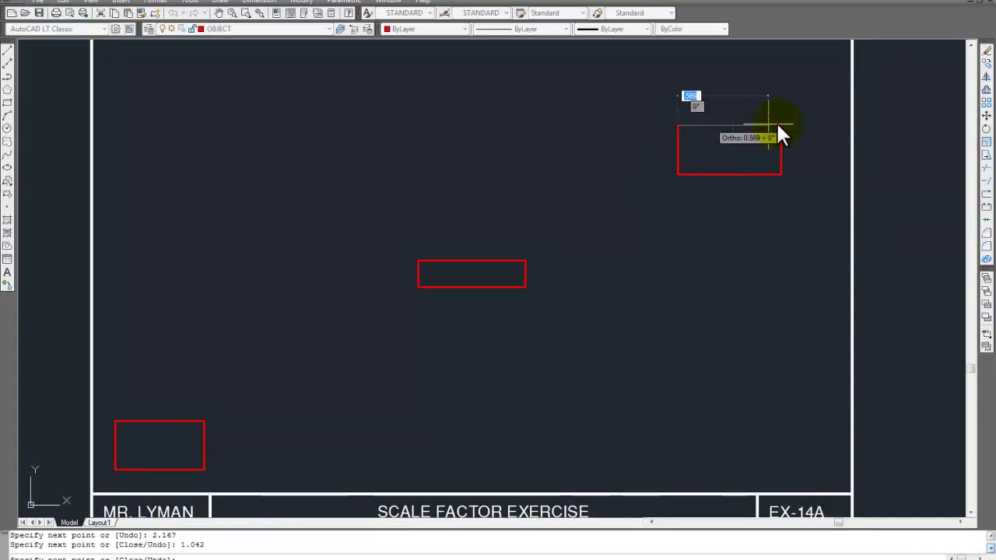
pyautogui.press('Escape')
pyautogui.press('Escape')
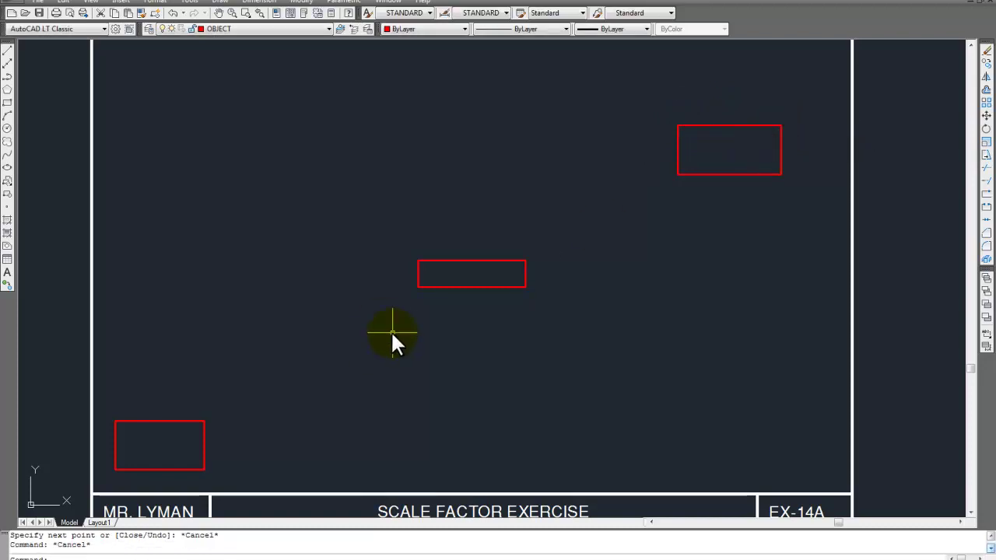
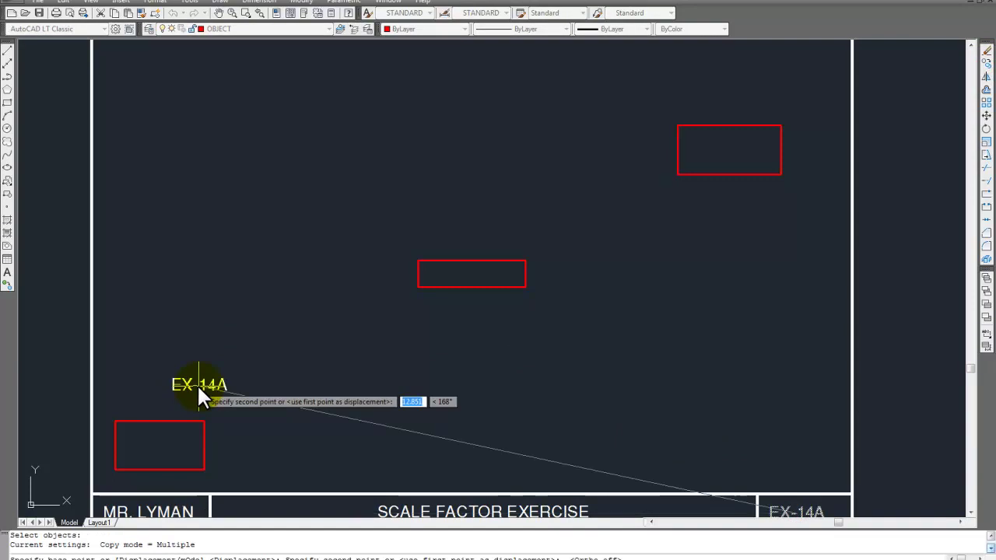
# Place copies of the EX-14A text inside the factor 8 rectangle, above the factor 4 rectangle and inside the factor 6 rectangle, following the PDF
pyautogui.click(159, 438)
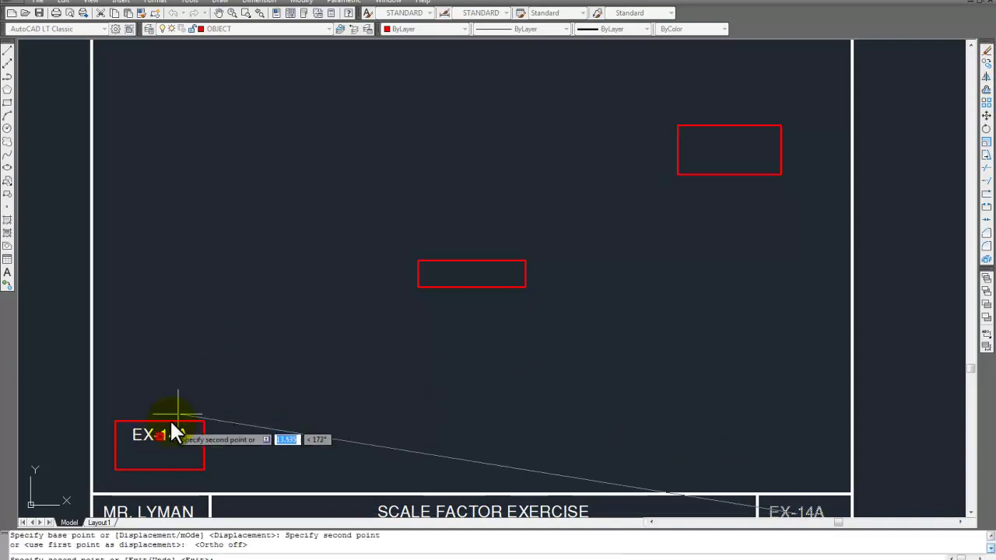
pyautogui.moveTo(206, 556)
pyautogui.click(206, 517)
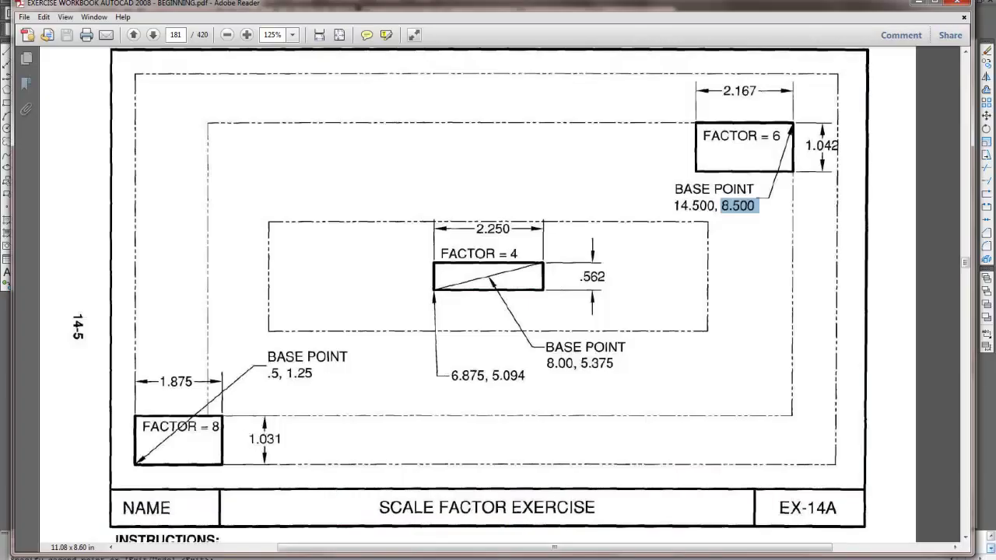
pyautogui.hotkey('alt', 'Tab')
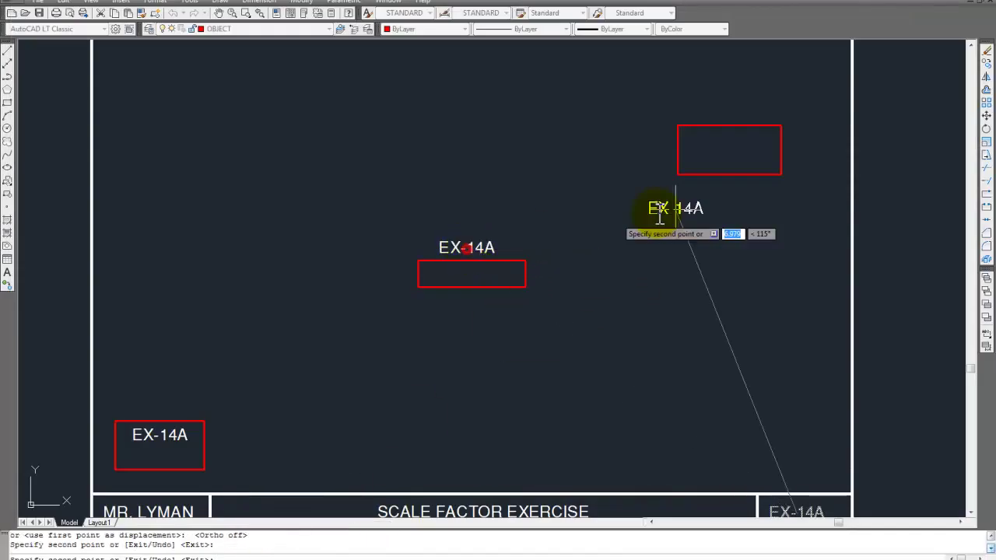
pyautogui.click(729, 141)
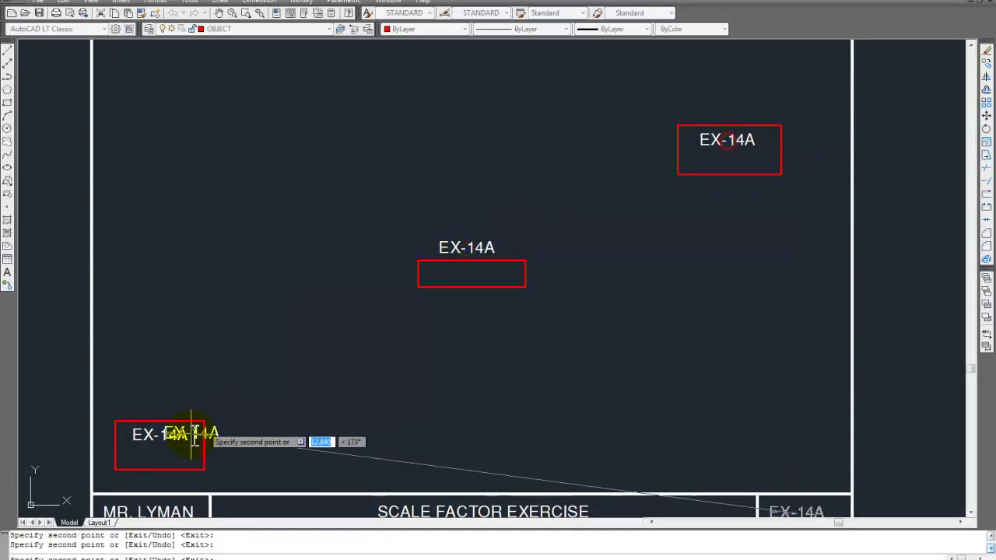
pyautogui.press('Escape')
# Move the three copied EX-14A labels at the rectangles to the TXT-LIT layer
pyautogui.click(160, 436)
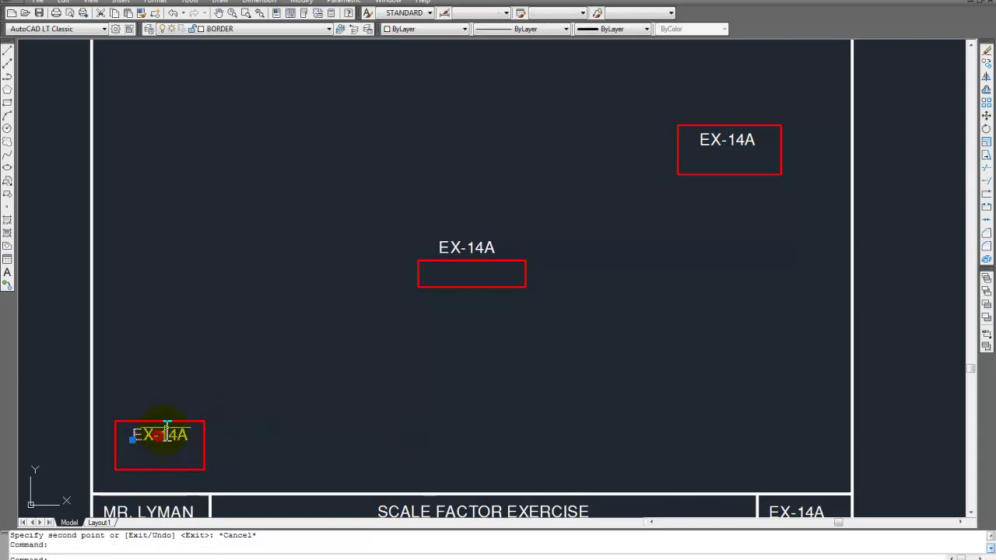
pyautogui.click(470, 247)
pyautogui.click(704, 139)
pyautogui.click(328, 29)
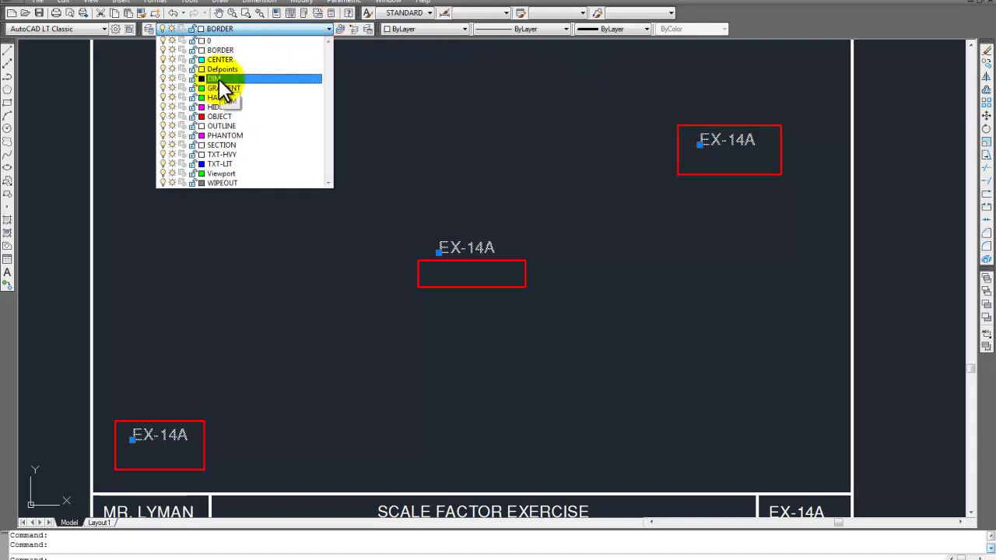
pyautogui.click(221, 163)
pyautogui.press('Escape')
# Change the lower-left rectangle's label to "FACTOR= 8", consulting the PDF for the factor
pyautogui.doubleClick(168, 437)
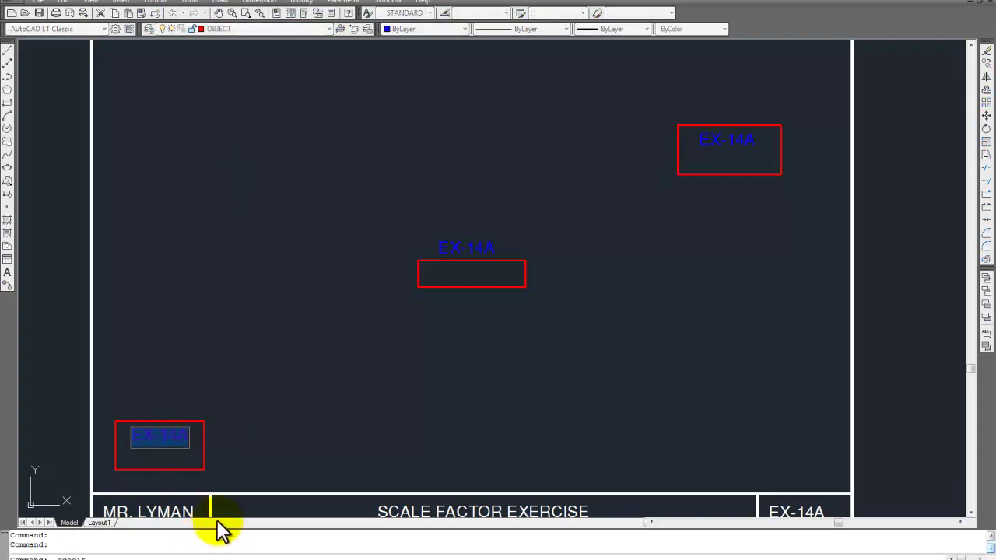
pyautogui.write('FACTO')
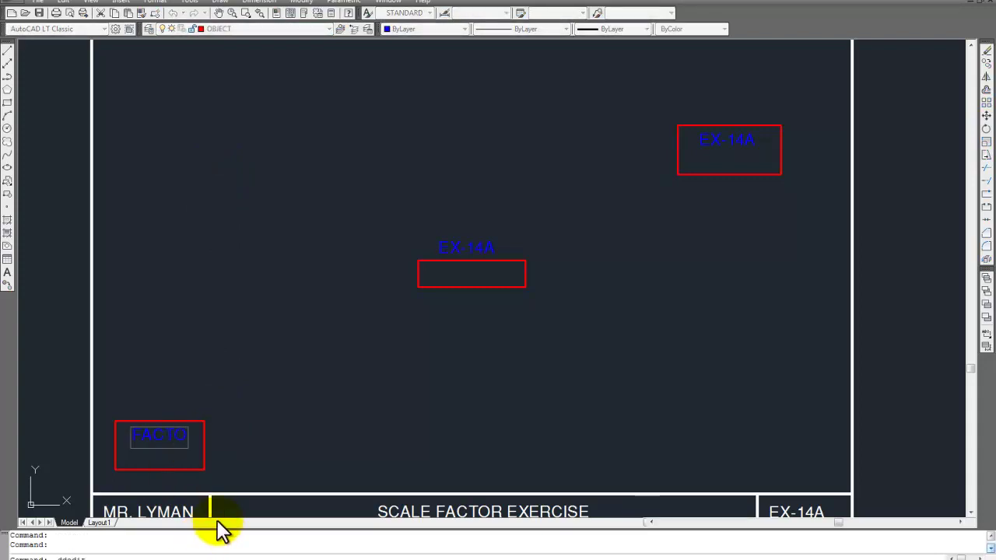
pyautogui.write('R=')
pyautogui.hotkey('alt', 'Tab')
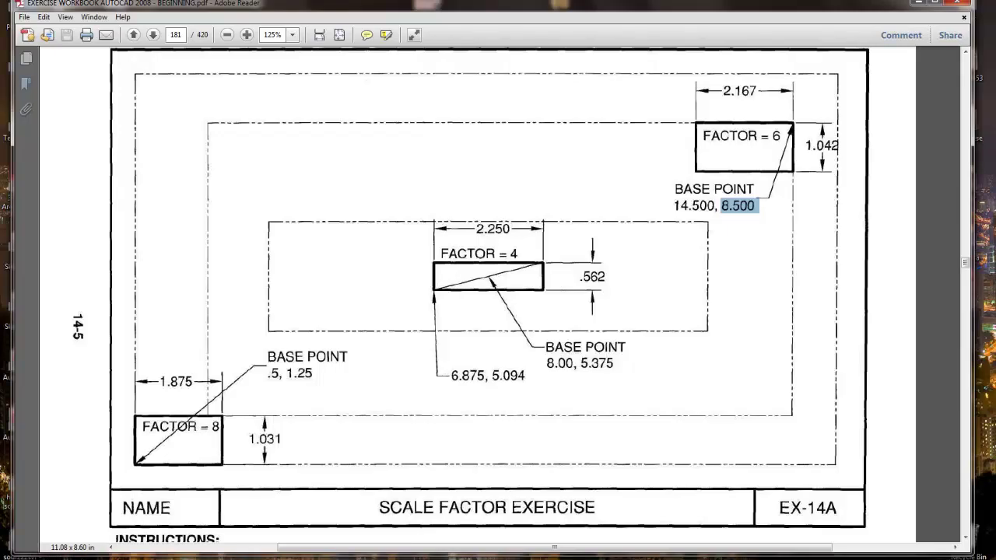
pyautogui.press('super+d')
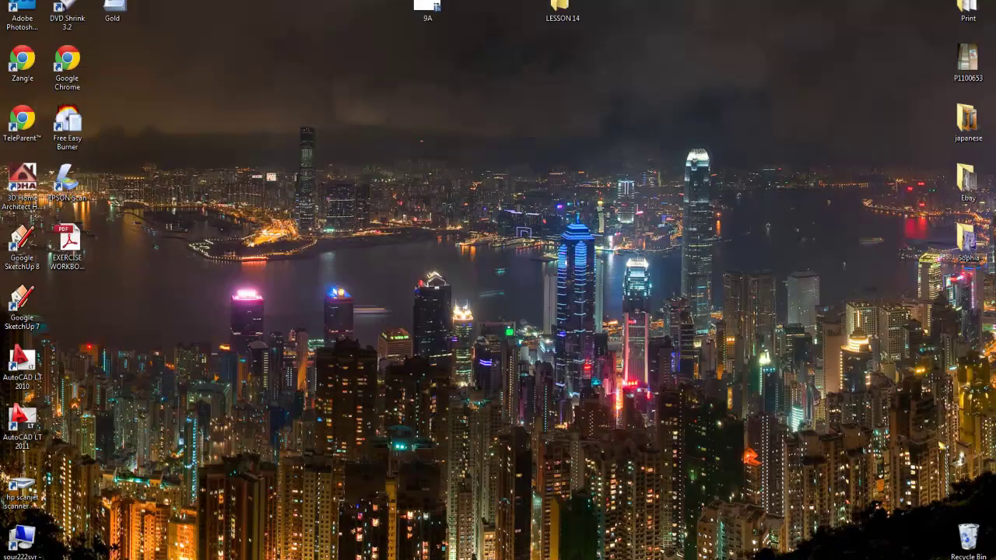
pyautogui.hotkey('alt', 'Tab')
pyautogui.write('8')
pyautogui.press('Return')
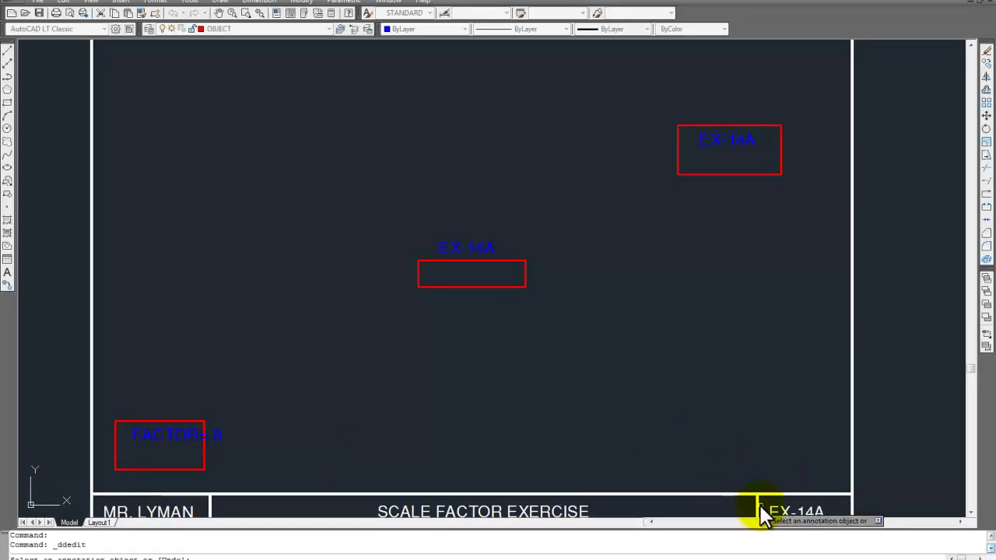
pyautogui.press('Escape')
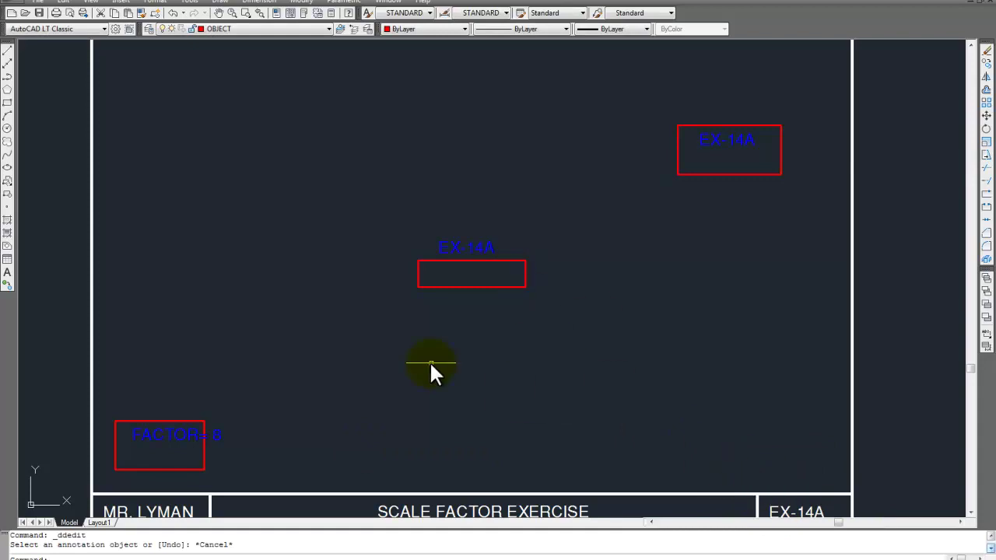
# Check the middle rectangle's factor in the PDF and change its label in AutoCAD to "FACTOR = 4"
pyautogui.click(200, 559)
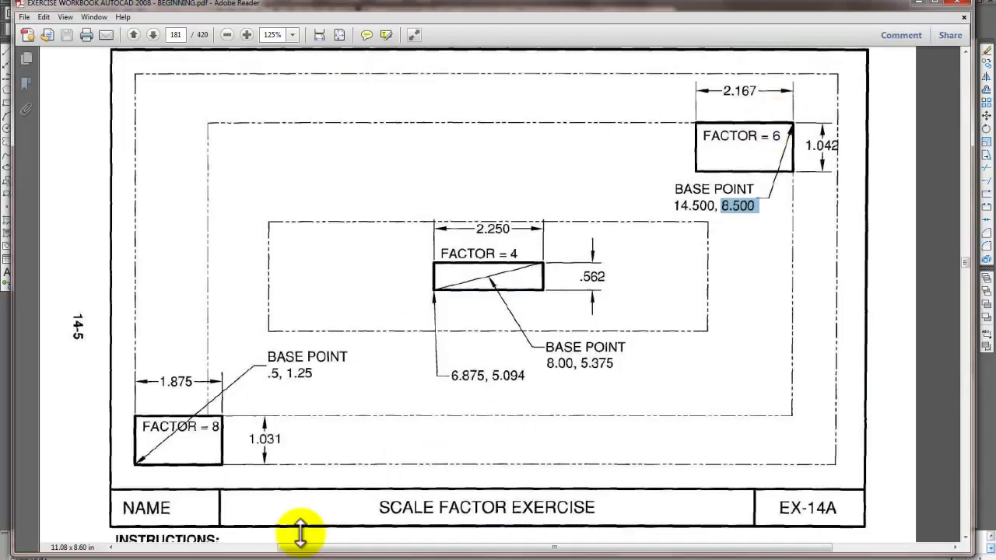
pyautogui.click(254, 559)
pyautogui.doubleClick(455, 246)
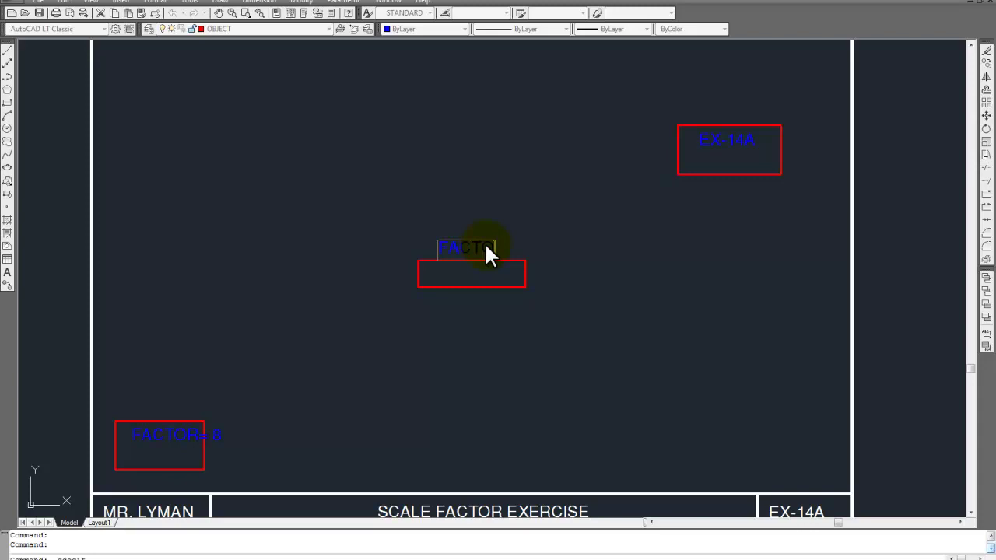
pyautogui.write('FACTOR = 4')
pyautogui.press('Return')
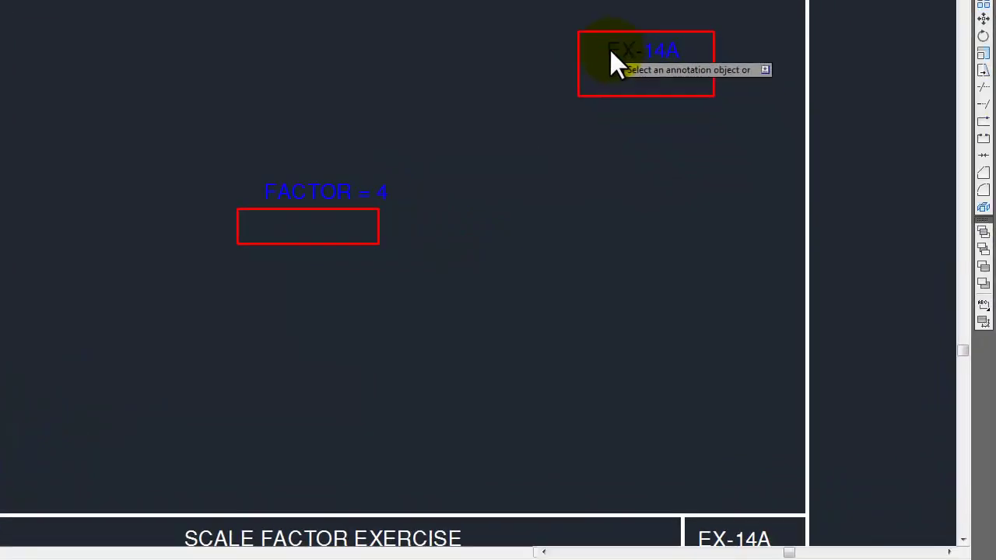
# Change the upper-right rectangle's EX-14A label to "FACTOR = 6"
pyautogui.click(610, 48)
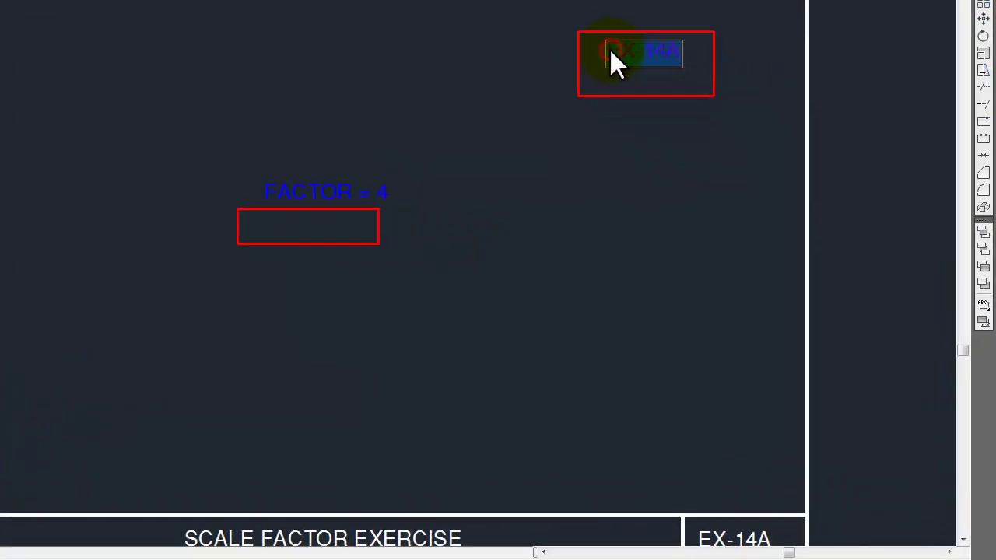
pyautogui.write('FACTOR')
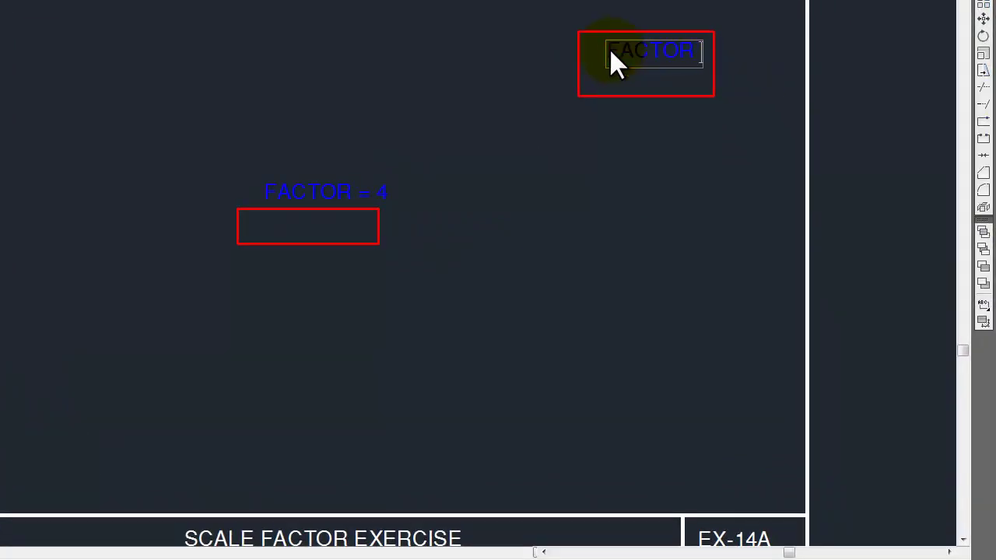
pyautogui.write(' = 6')
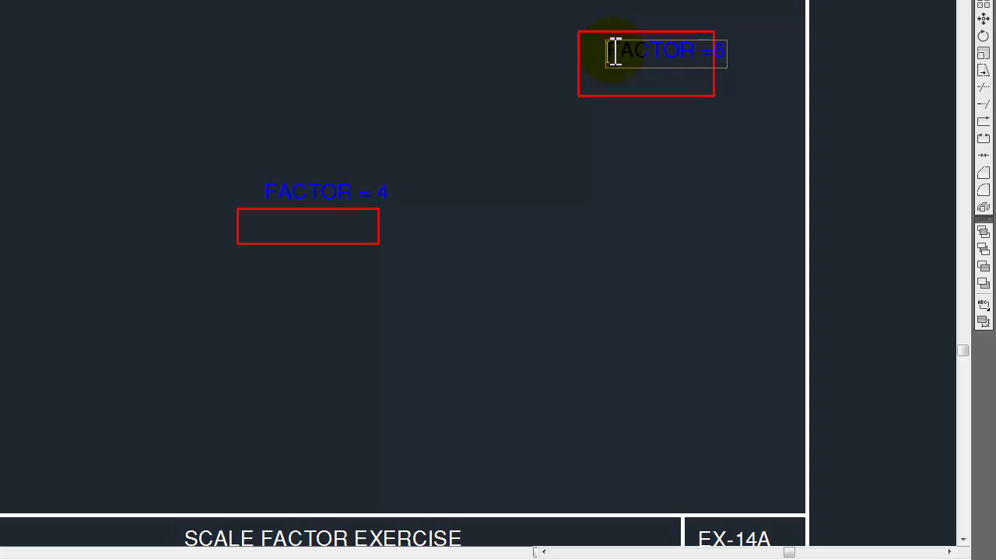
pyautogui.press('Home')
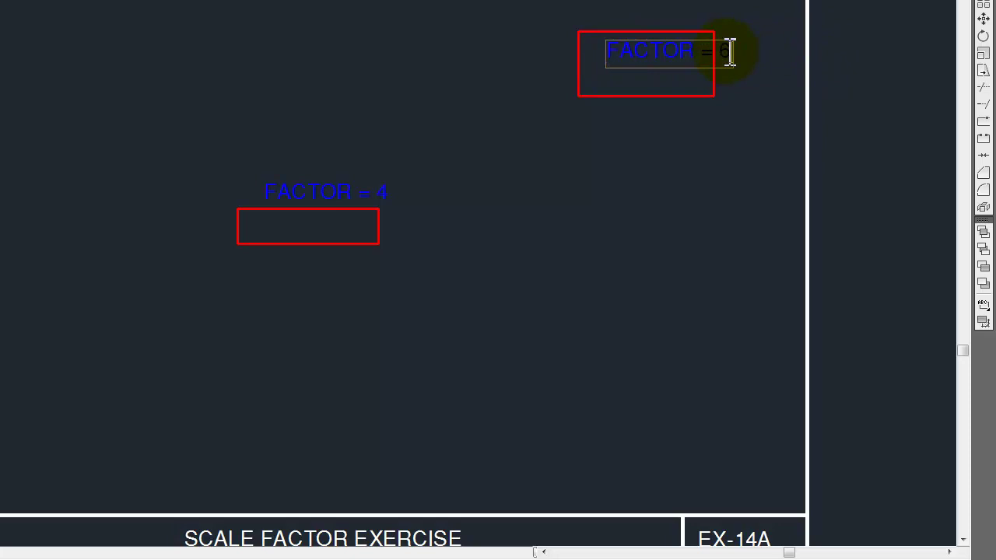
pyautogui.click(737, 202)
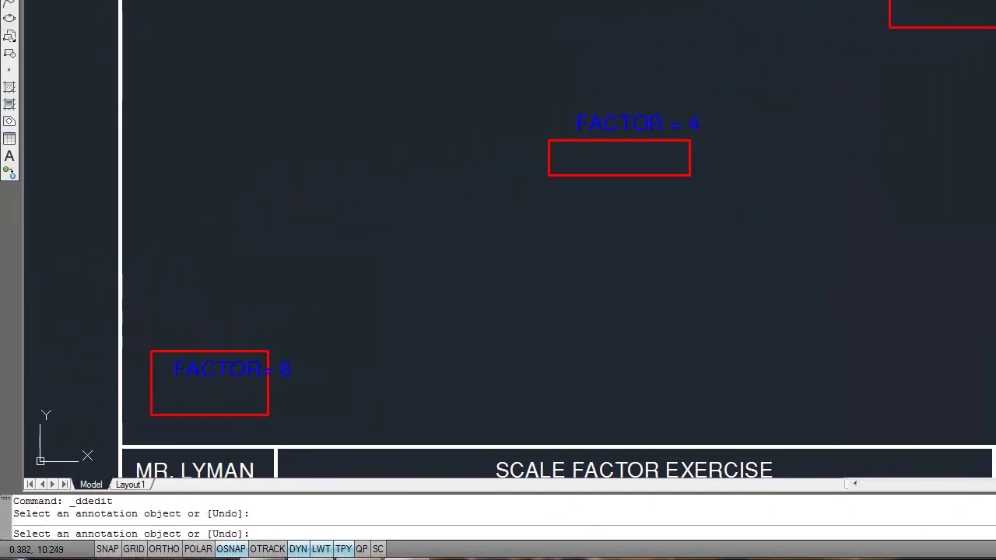
pyautogui.press('Escape')
pyautogui.press('Escape')
# Set the text height of all three FACTOR labels to .200
pyautogui.click(216, 380)
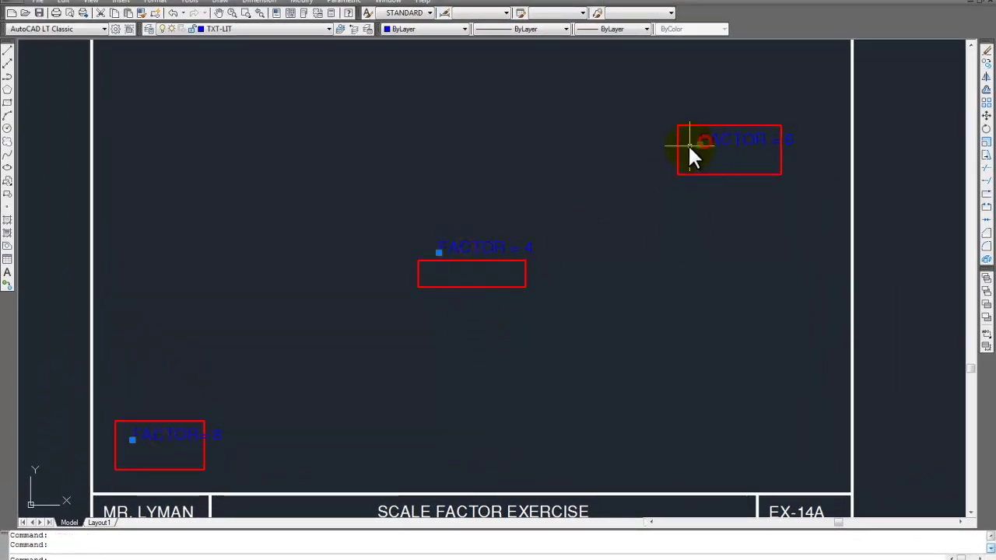
pyautogui.click(303, 3)
pyautogui.click(311, 17)
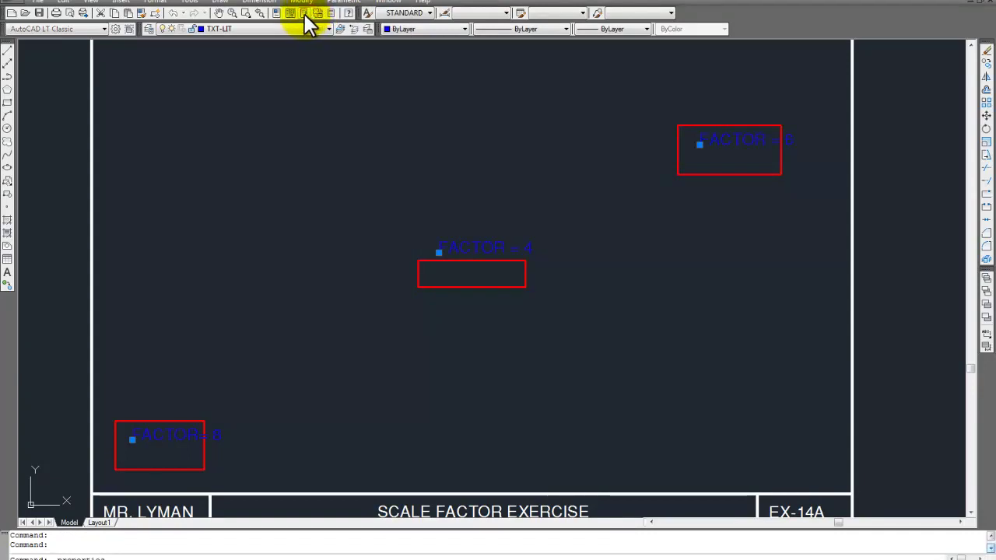
pyautogui.click(103, 208)
pyautogui.click(106, 208)
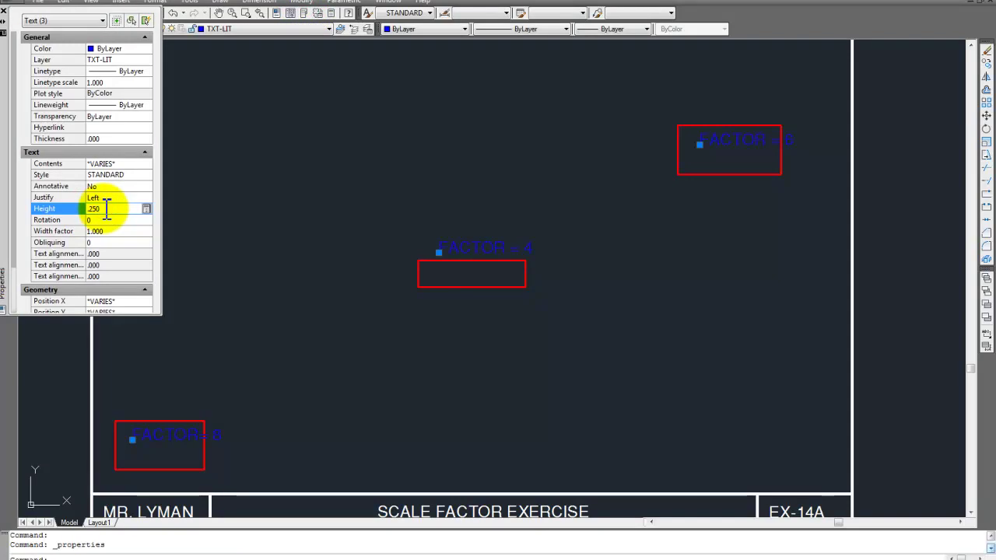
pyautogui.click(217, 271)
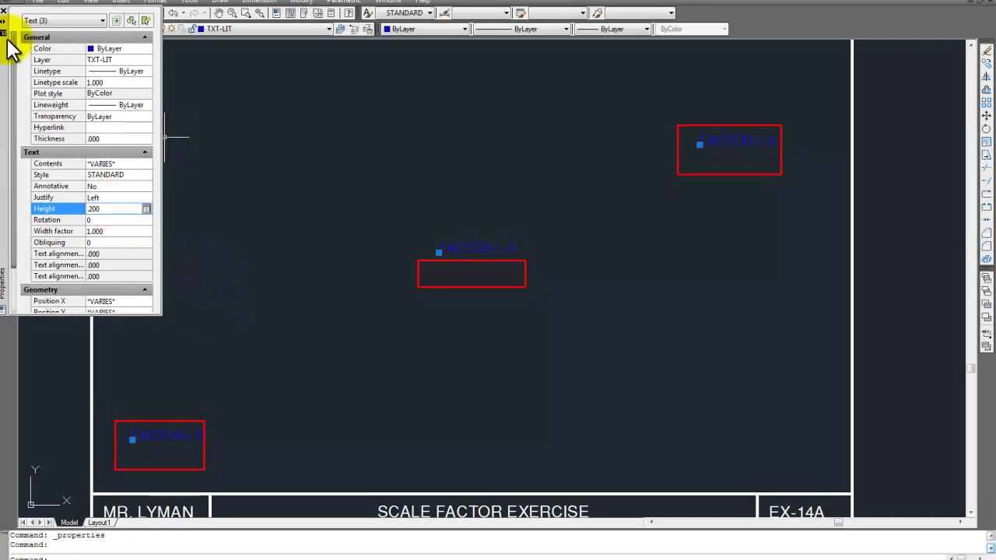
pyautogui.click(3, 10)
pyautogui.press('Escape')
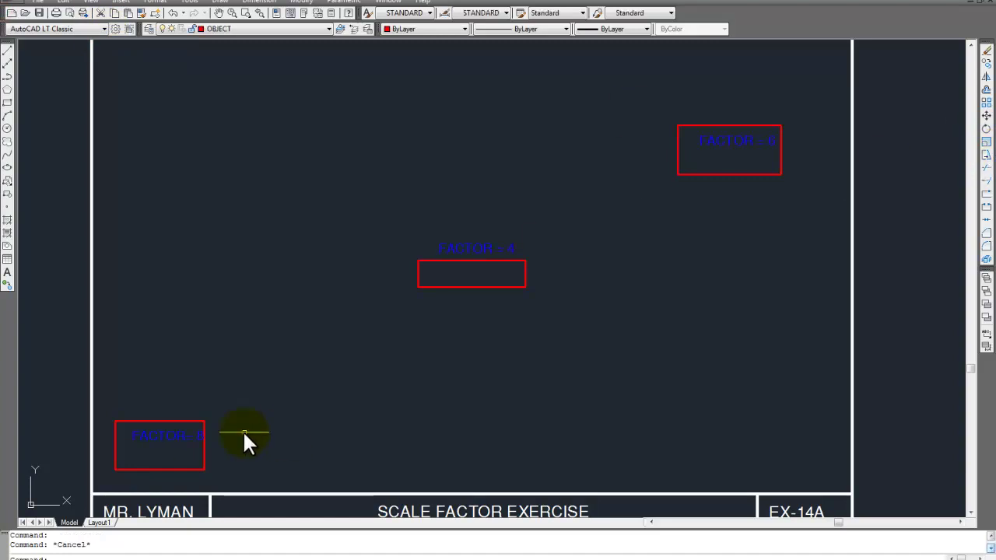
# Move the FACTOR= 8 label slightly left so that it sits inside the lower-left rectangle
pyautogui.click(987, 115)
pyautogui.click(153, 435)
pyautogui.click(149, 434)
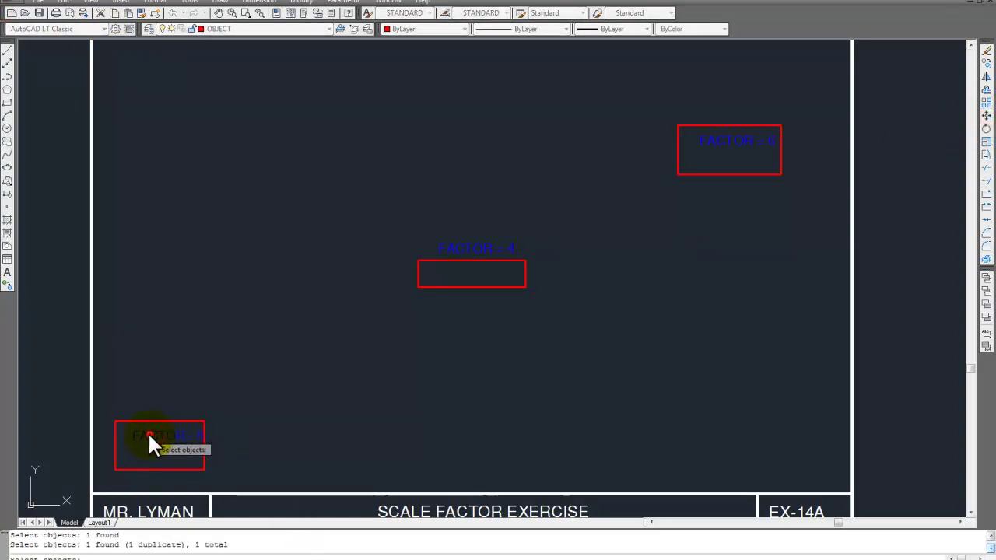
pyautogui.press('Return')
pyautogui.scroll(5, 158, 444)
pyautogui.click(162, 410)
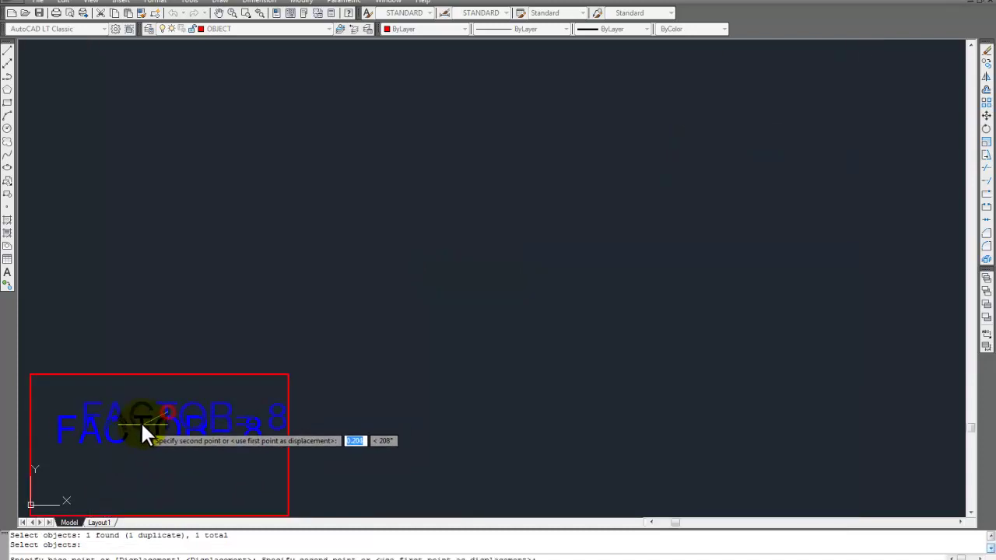
pyautogui.click(141, 412)
pyautogui.scroll(-5, 311, 360)
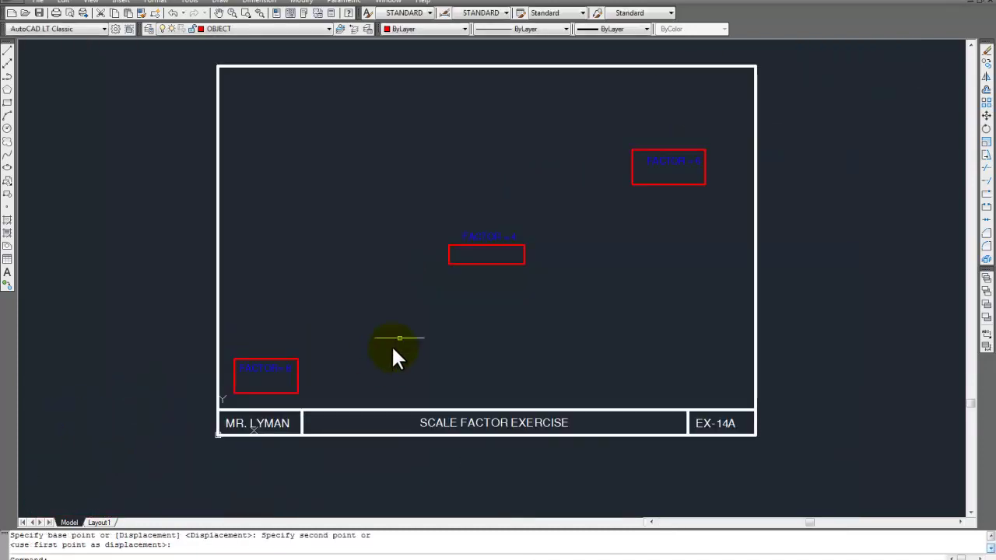
# Move the FACTOR = 6 label slightly left inside the upper-right rectangle
pyautogui.scroll(5, 700, 153)
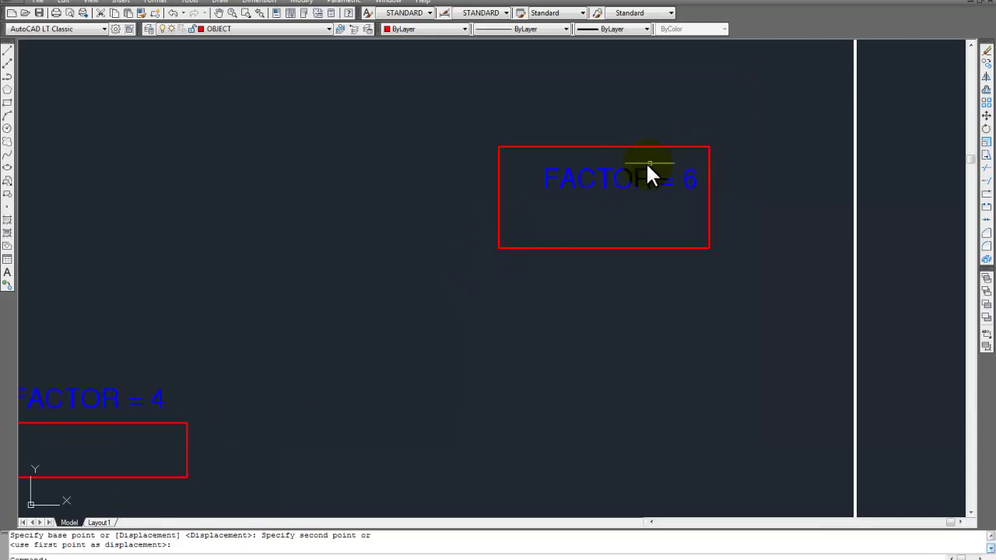
pyautogui.click(986, 116)
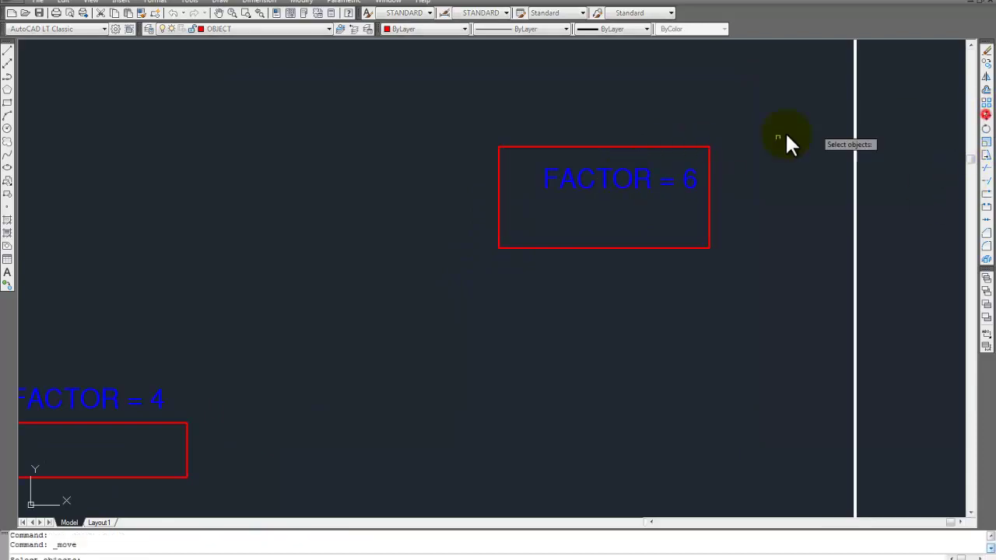
pyautogui.click(639, 178)
pyautogui.click(637, 174)
pyautogui.click(631, 172)
pyautogui.press('Return')
pyautogui.click(621, 178)
pyautogui.click(608, 177)
pyautogui.press('Escape')
pyautogui.press('Escape')
# Review the required dimensions in the workbook PDF and make DIM the current layer in AutoCAD
pyautogui.write('z')
pyautogui.press('Return')
pyautogui.write('a')
pyautogui.press('Return')
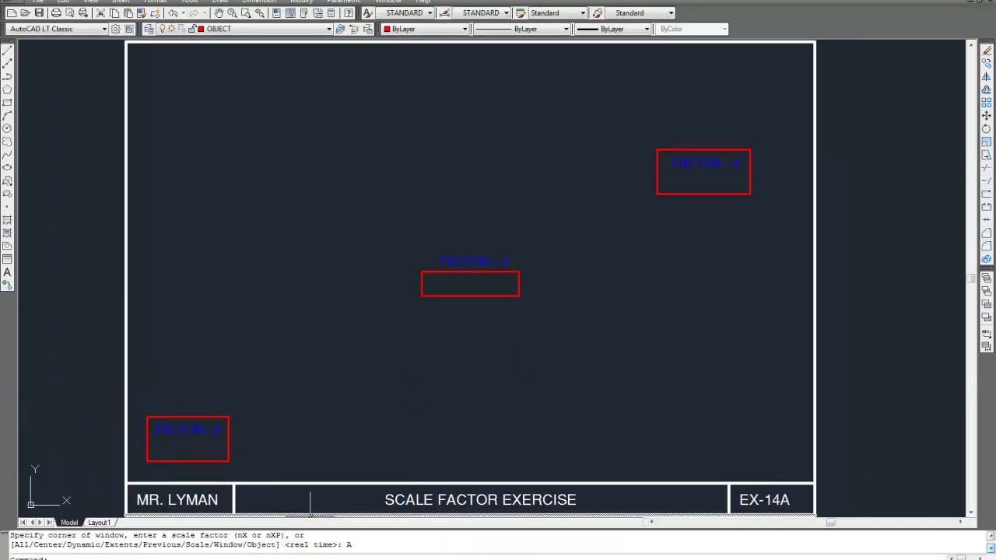
pyautogui.moveTo(309, 515)
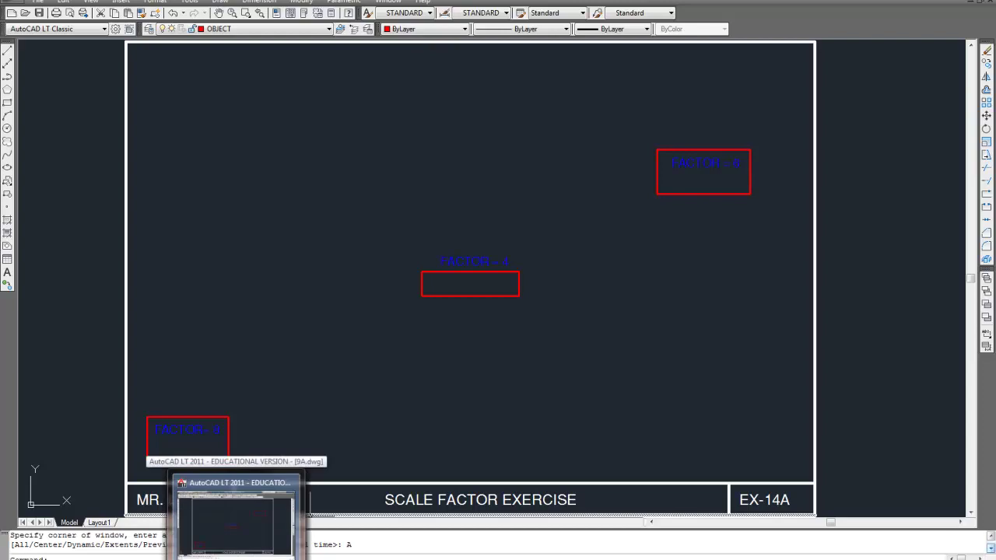
pyautogui.click(342, 559)
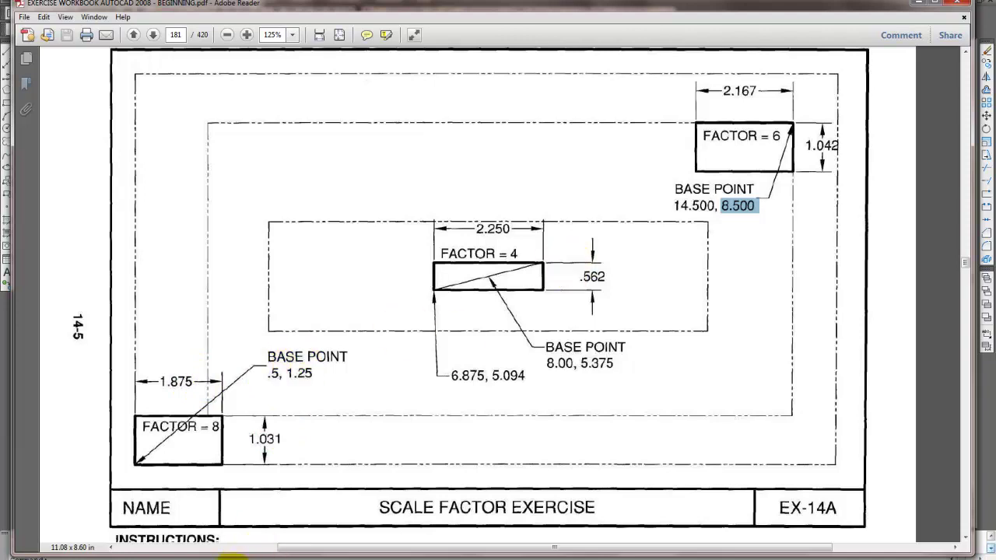
pyautogui.hotkey('alt', 'Tab')
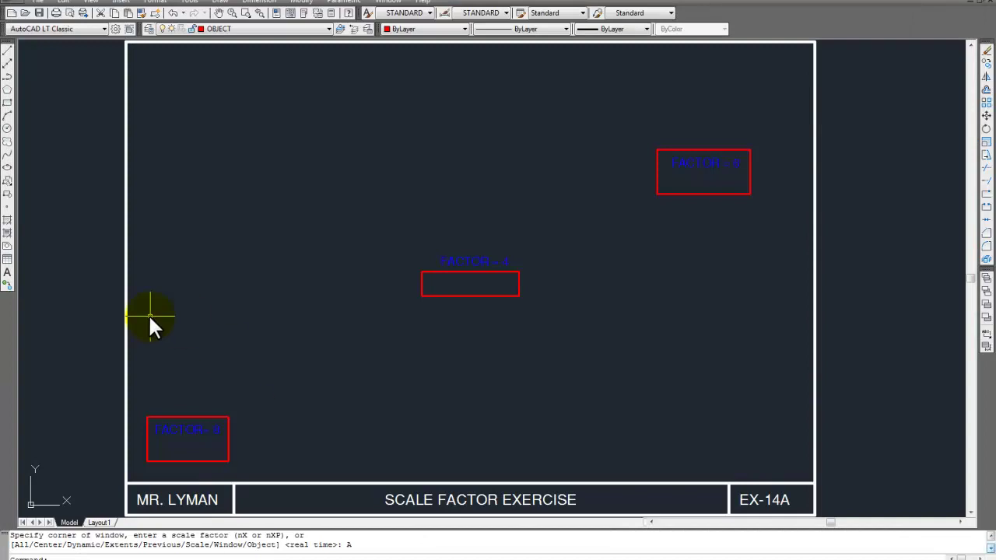
pyautogui.click(315, 31)
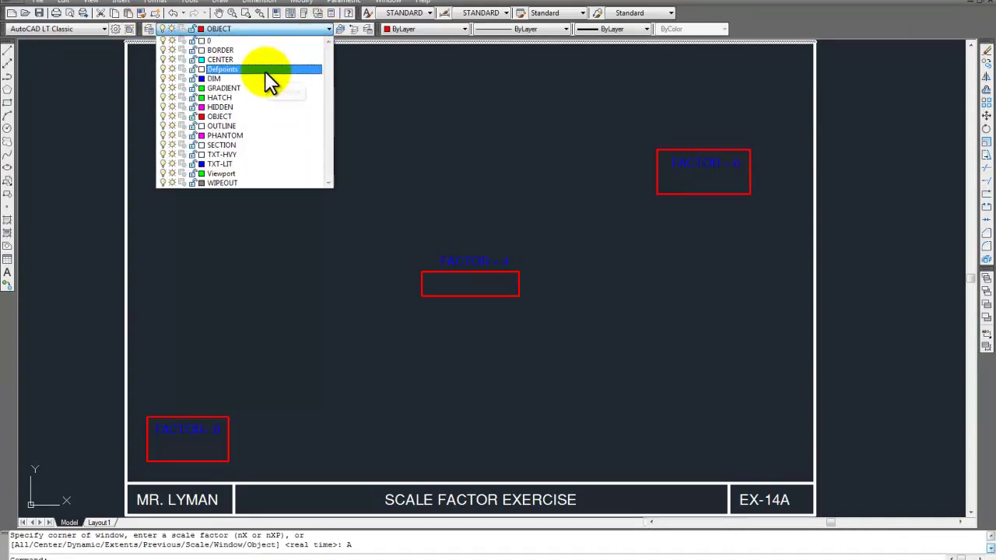
pyautogui.click(264, 76)
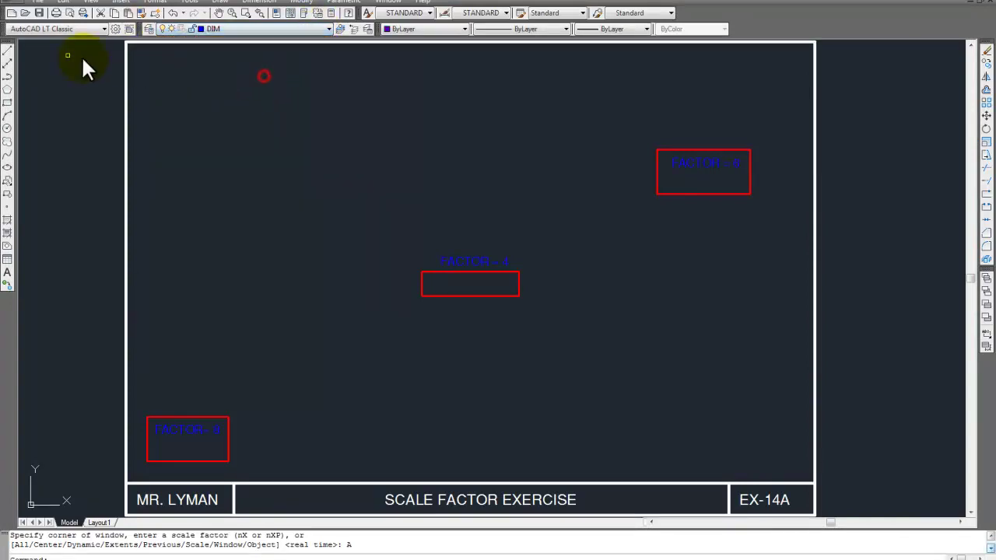
# Add linear dimensions to the factor 8 rectangle, with its width above it and its height on the right side
pyautogui.click(258, 2)
pyautogui.click(259, 30)
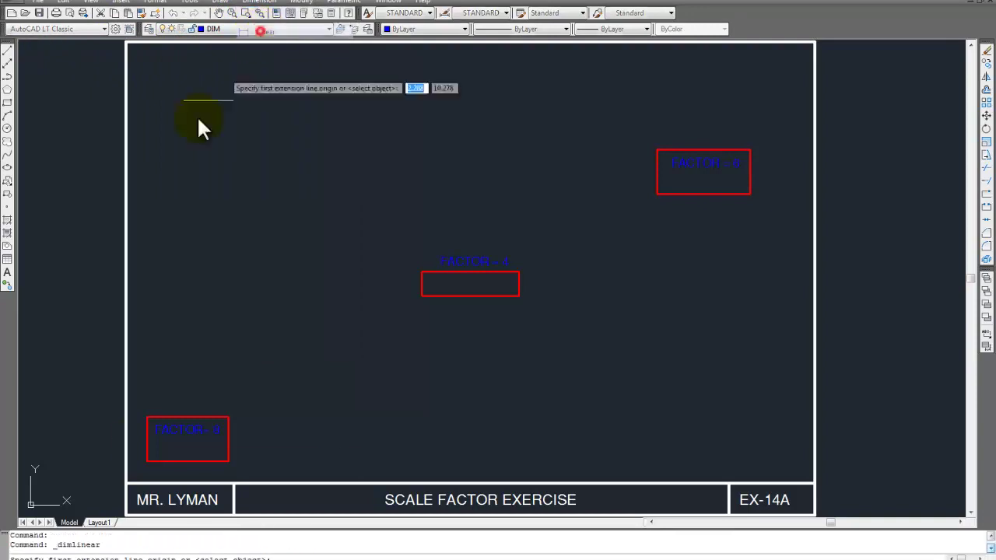
pyautogui.click(147, 418)
pyautogui.click(226, 417)
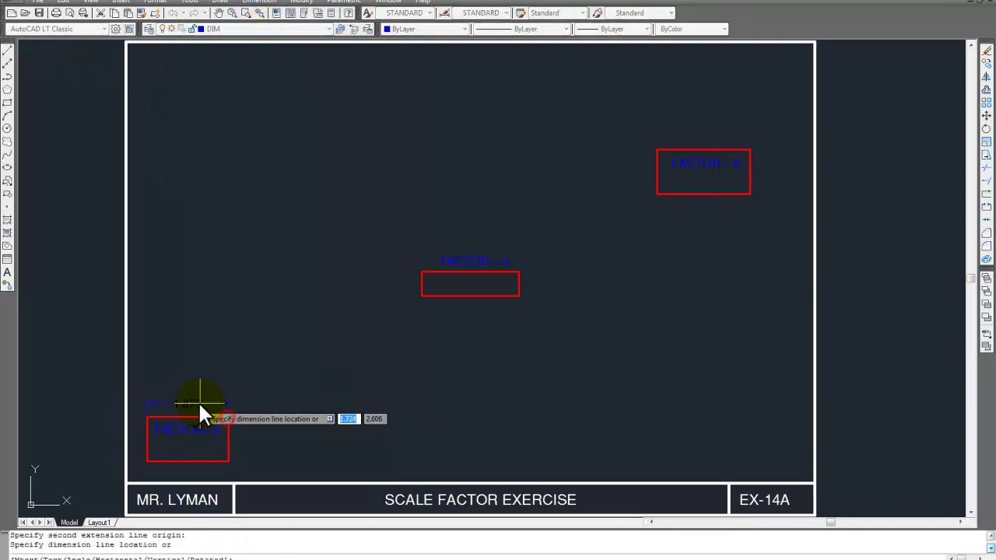
pyautogui.click(200, 393)
pyautogui.rightClick(208, 323)
pyautogui.click(216, 328)
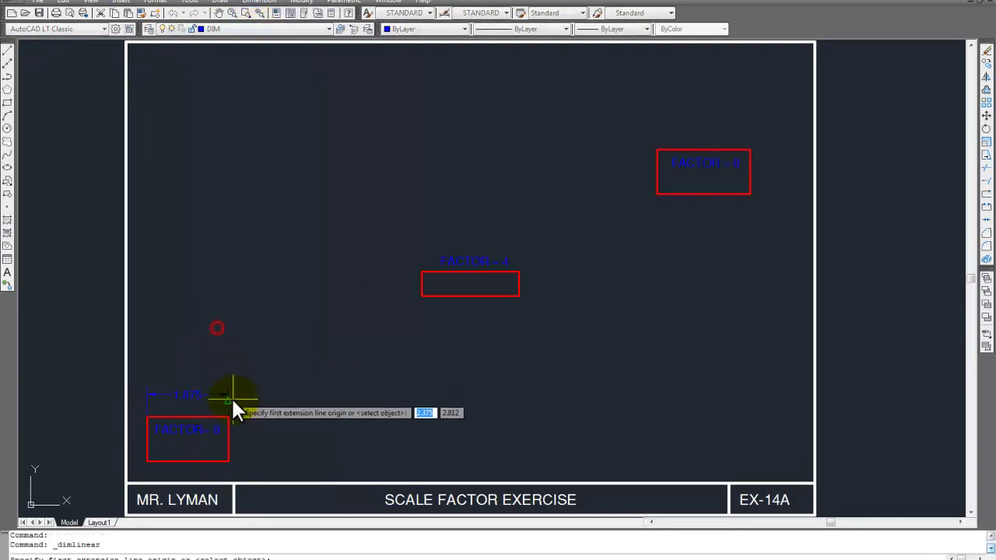
pyautogui.click(226, 418)
pyautogui.click(228, 457)
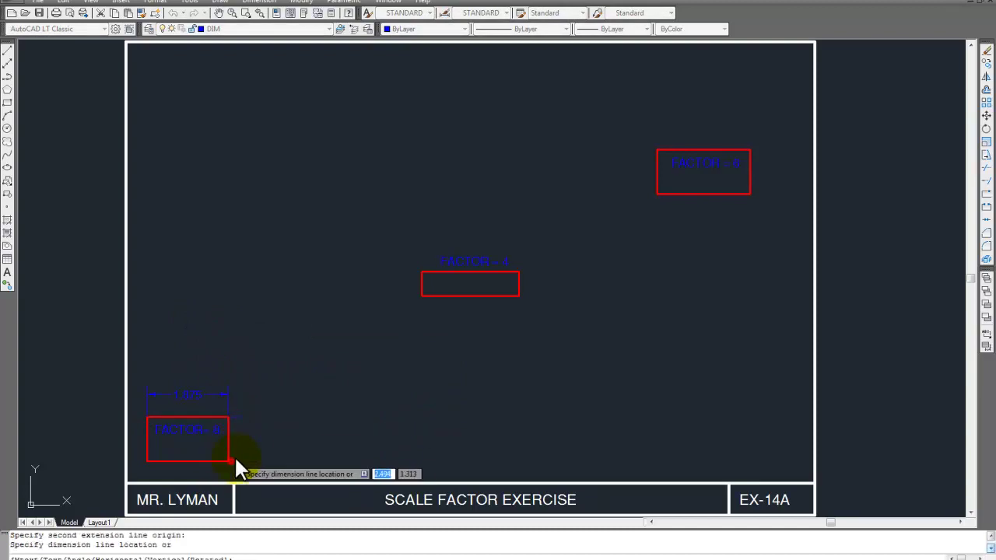
pyautogui.click(253, 441)
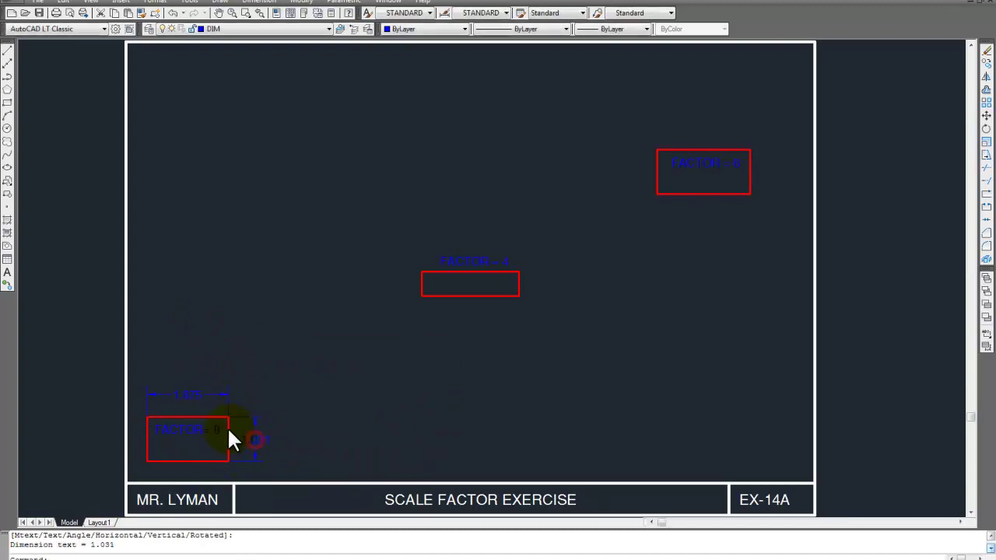
# Consult the PDF for the middle rectangle's dimensions and add a linear width dimension above the FACTOR = 4 label in AutoCAD
pyautogui.scroll(3, 230, 425)
pyautogui.scroll(-4, 259, 358)
pyautogui.scroll(3, 459, 243)
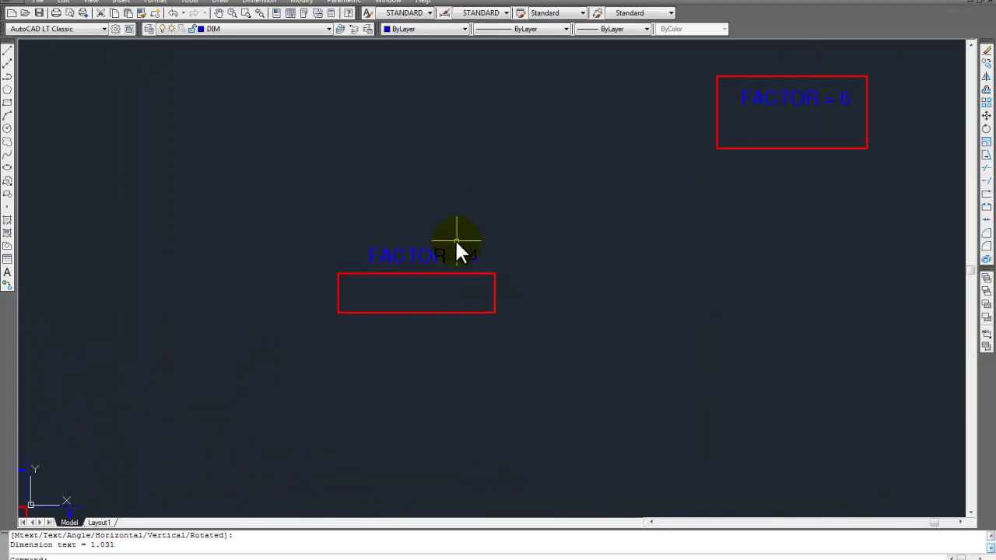
pyautogui.hotkey('alt', 'Tab')
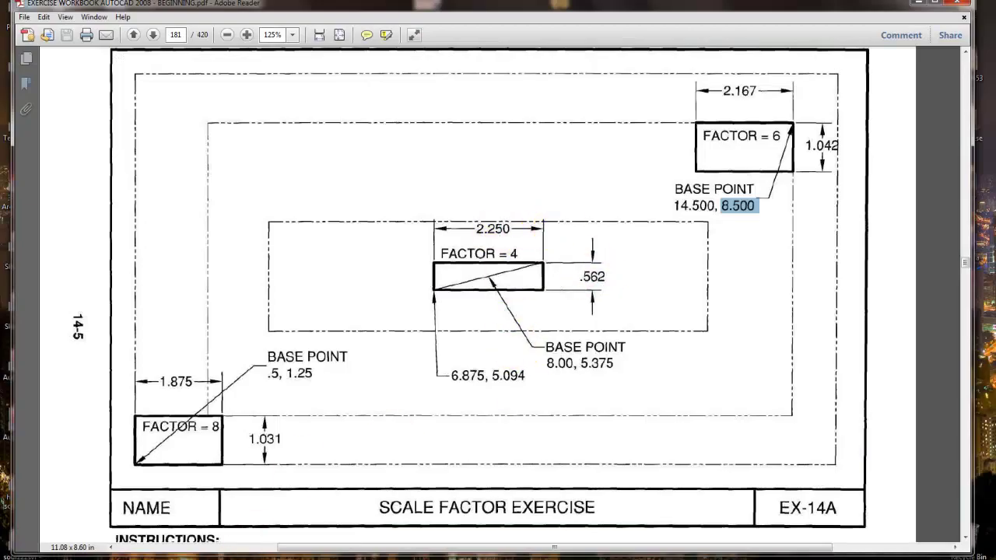
pyautogui.press('super+d')
pyautogui.press('super+d')
pyautogui.hotkey('alt', 'Tab')
pyautogui.rightClick(252, 63)
pyautogui.click(276, 71)
pyautogui.click(343, 274)
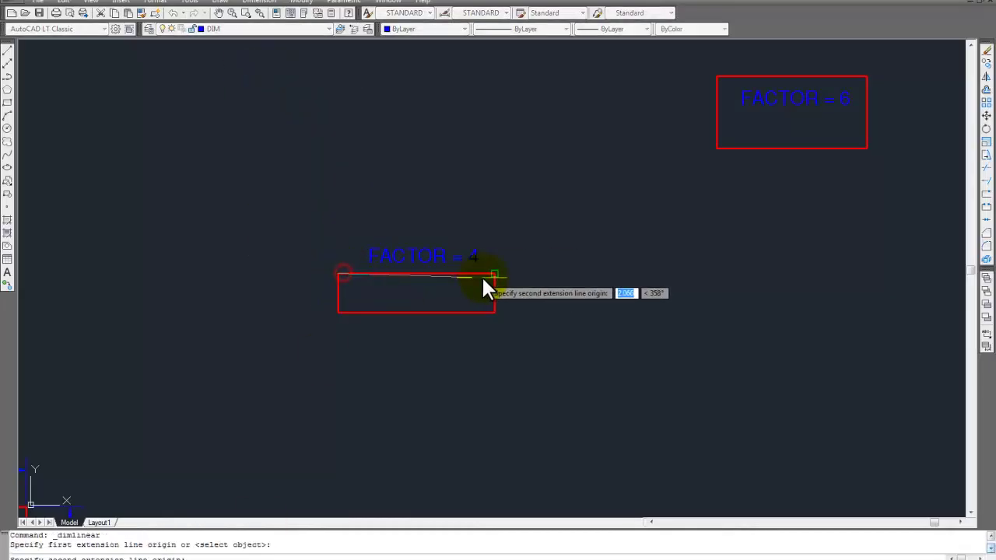
pyautogui.click(494, 275)
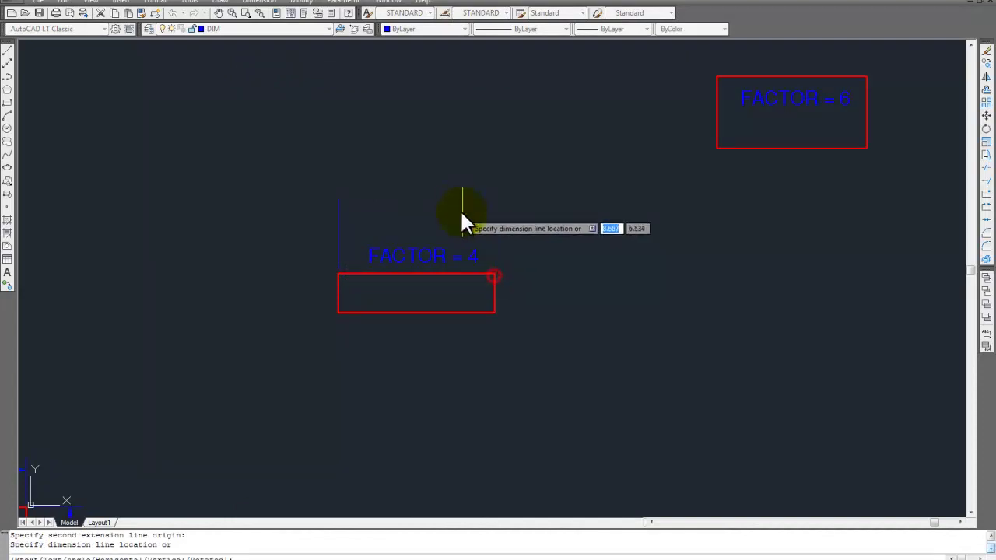
pyautogui.click(420, 202)
# Add a vertical linear dimension for the factor 4 rectangle's height to its right
pyautogui.rightClick(413, 164)
pyautogui.click(433, 169)
pyautogui.click(494, 275)
pyautogui.click(494, 312)
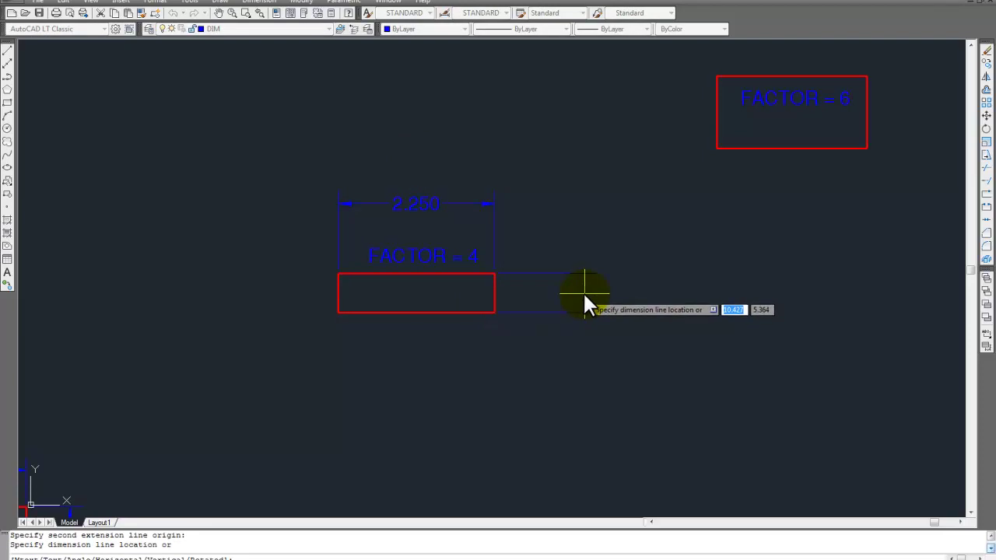
pyautogui.click(583, 291)
# Compare the factor 4 rectangle's height text placement with the workbook PDF, and display the Dimension toolbar docked above the AutoCAD drawing area
pyautogui.scroll(3, 605, 294)
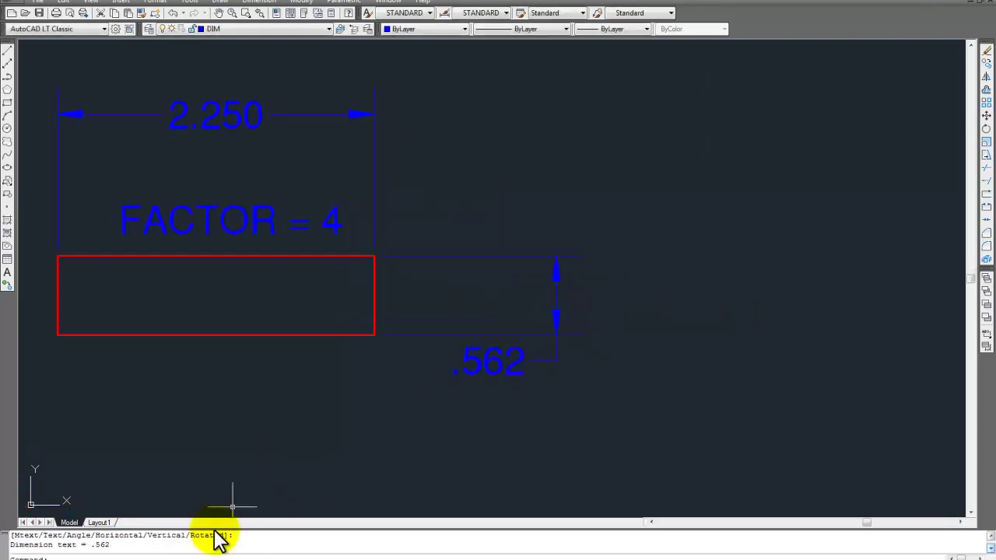
pyautogui.hotkey('alt', 'Tab')
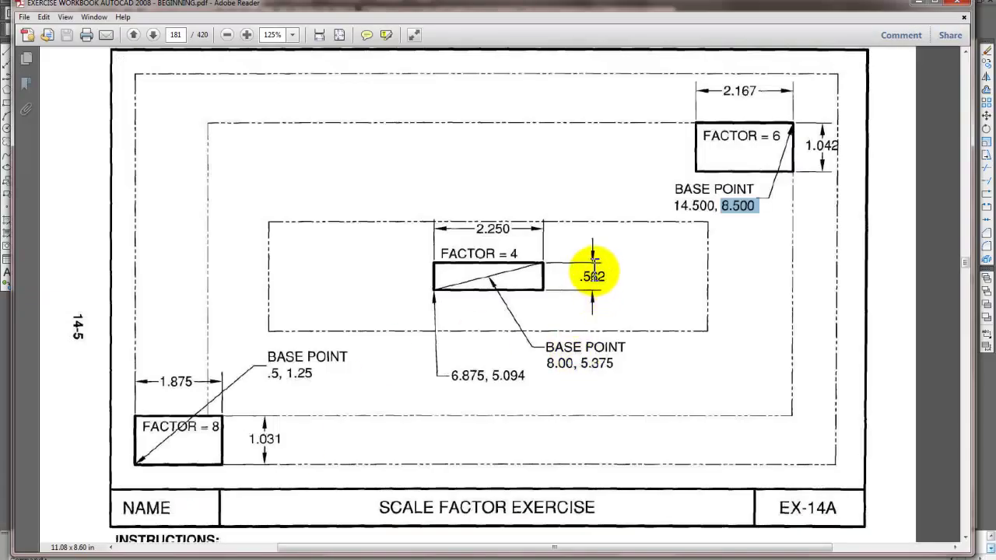
pyautogui.hotkey('alt', 'Tab')
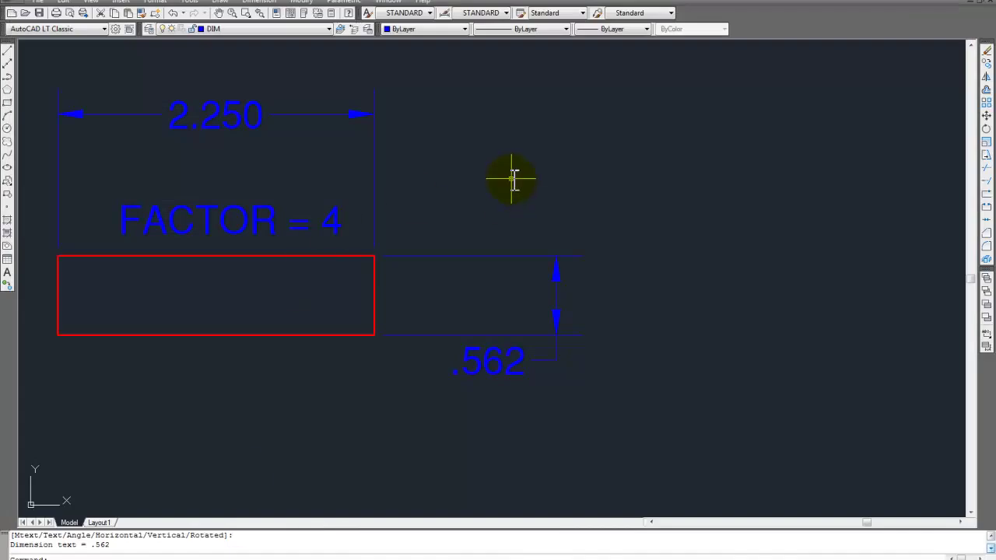
pyautogui.rightClick(294, 14)
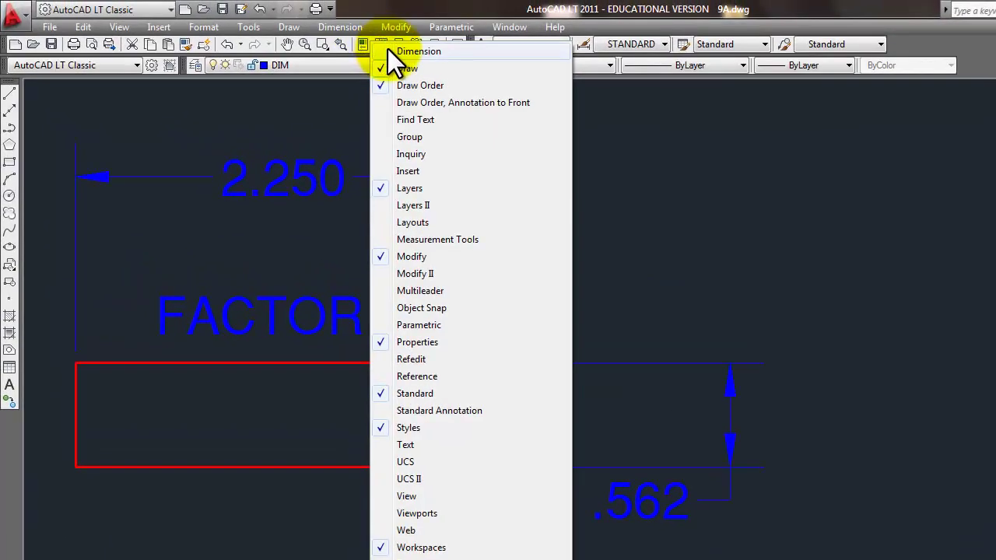
pyautogui.click(398, 50)
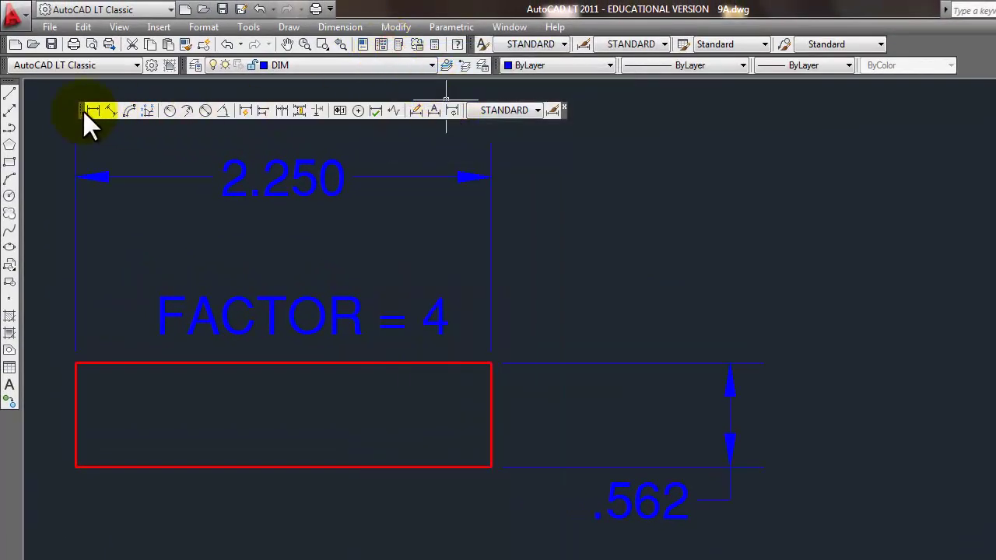
pyautogui.moveTo(75, 84); pyautogui.dragTo(78, 87)
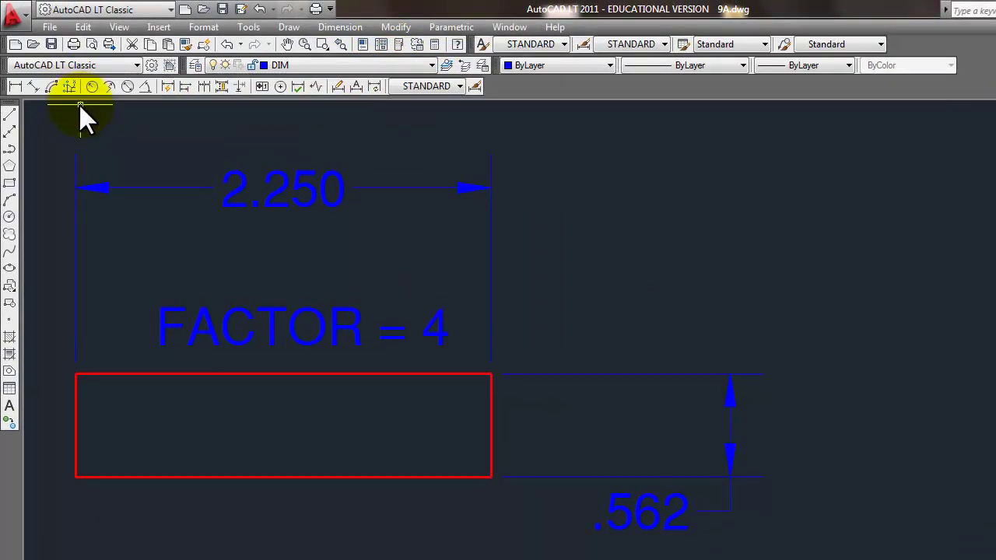
# Reposition the text of the factor 4 rectangle's height dimension so it sits between the two extension lines
pyautogui.click(355, 86)
pyautogui.click(686, 505)
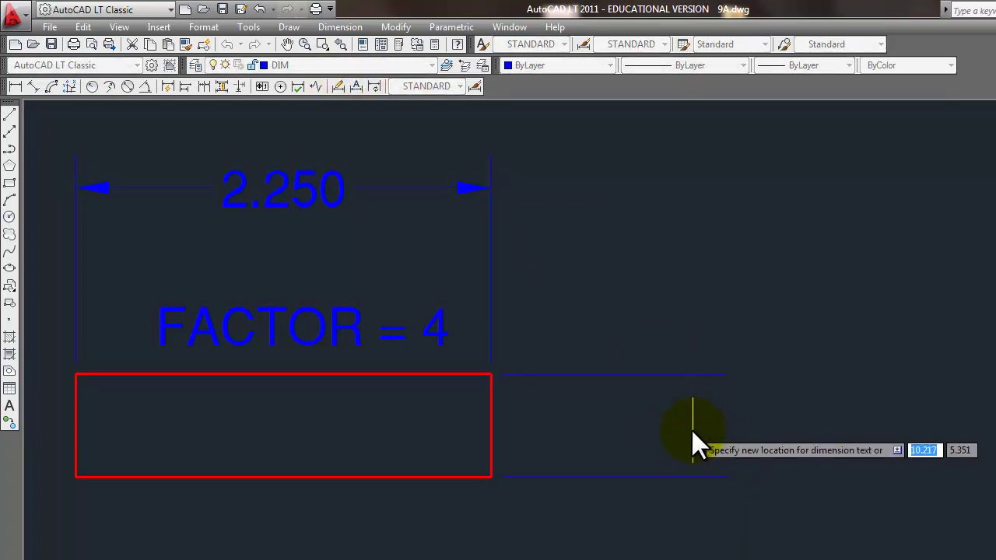
pyautogui.scroll(-4, 689, 429)
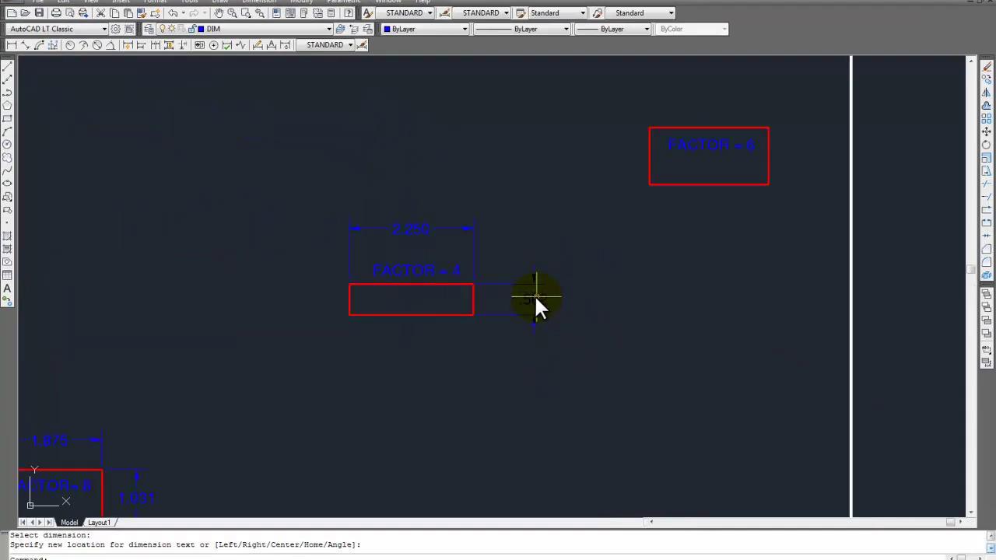
# Draw a diagonal line across the factor 4 rectangle from its upper-right corner to its lower-left corner
pyautogui.click(9, 67)
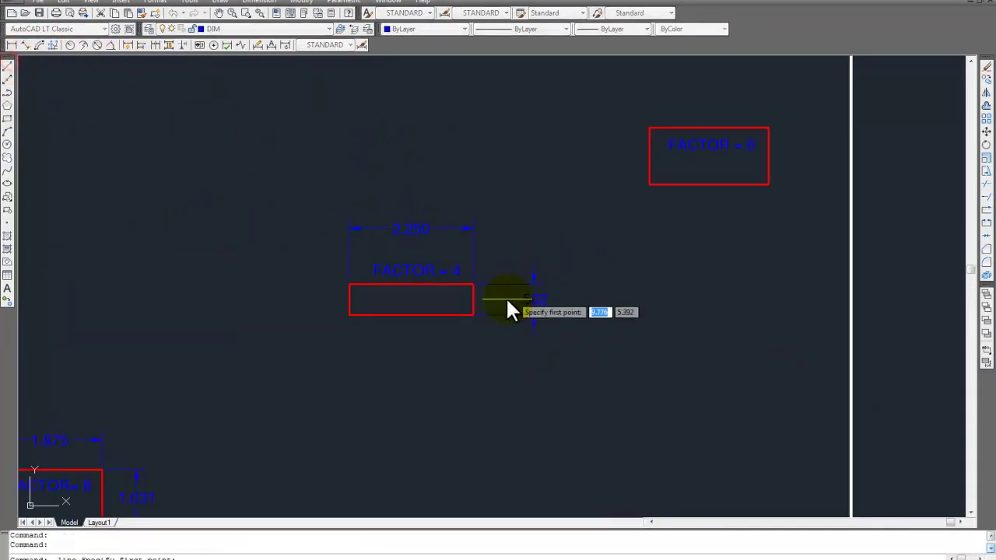
pyautogui.click(470, 285)
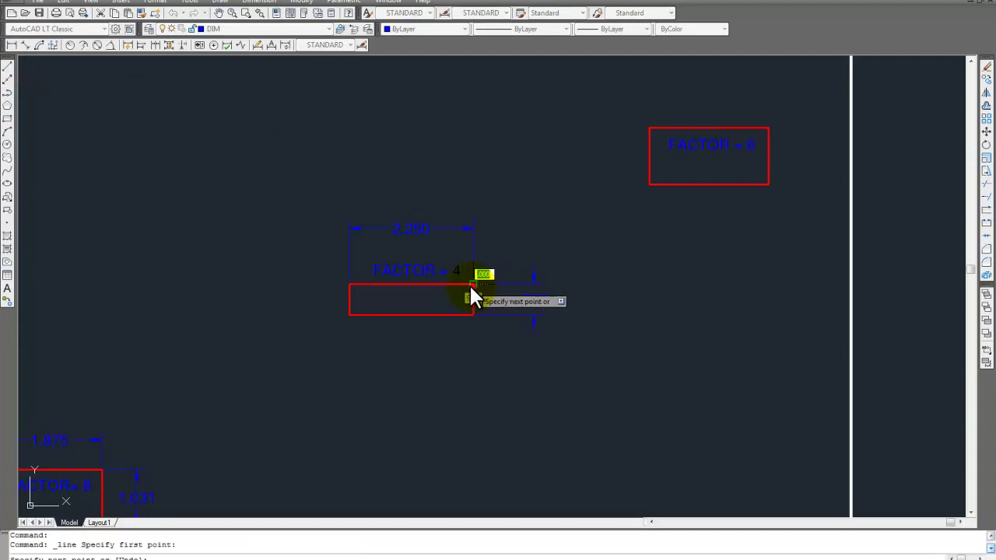
pyautogui.click(349, 315)
pyautogui.press('Escape')
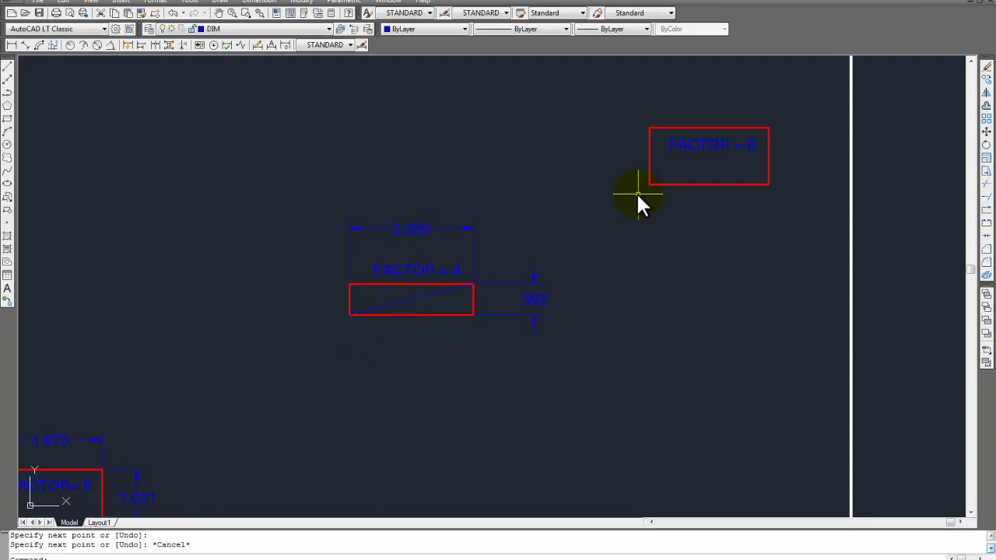
# Consult the PDF for the factor 6 rectangle's dimensions and add a linear width dimension above that rectangle in AutoCAD
pyautogui.moveTo(200, 559)
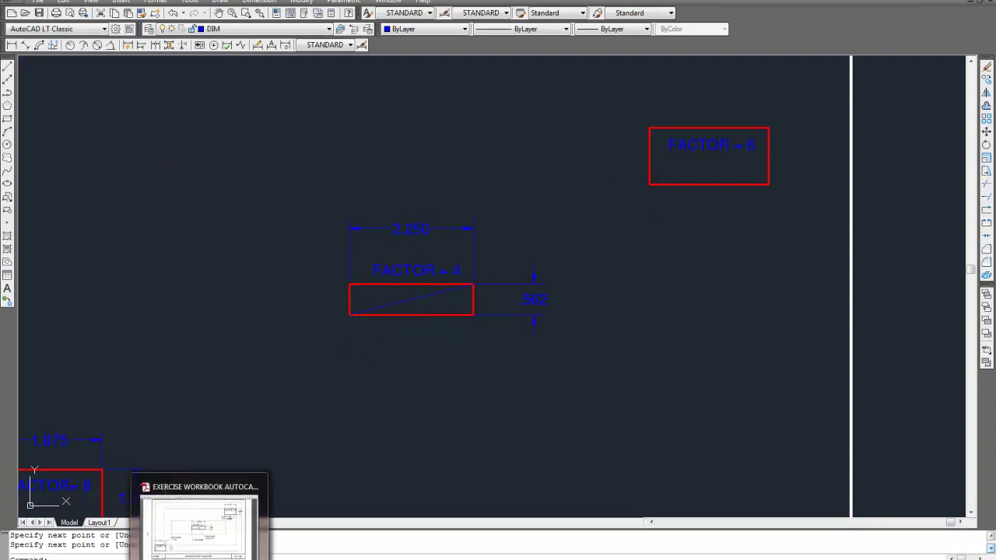
pyautogui.click(200, 529)
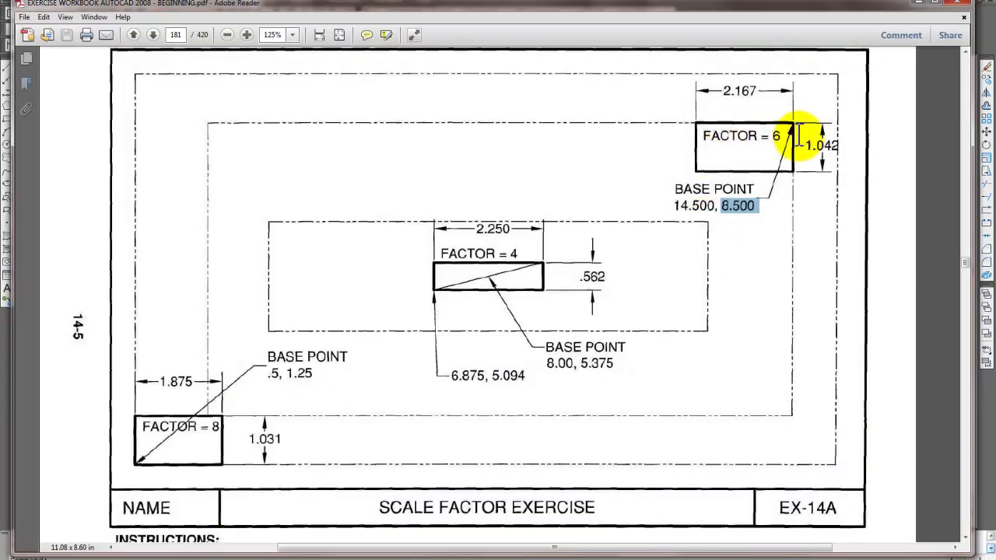
pyautogui.click(265, 537)
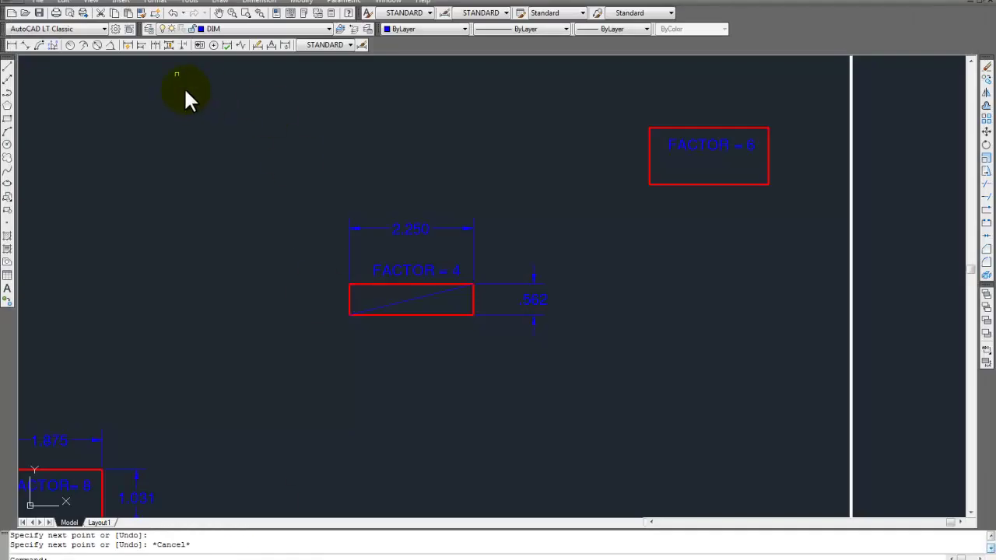
pyautogui.click(649, 128)
pyautogui.click(769, 127)
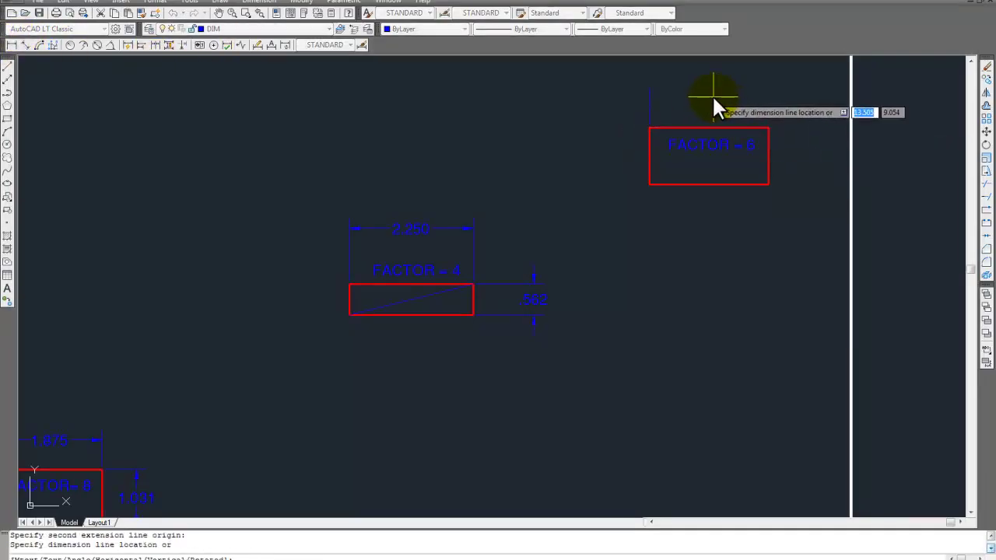
pyautogui.click(710, 94)
# Add a vertical linear dimension for the factor 6 rectangle's height to its right
pyautogui.rightClick(618, 107)
pyautogui.click(767, 128)
pyautogui.click(770, 184)
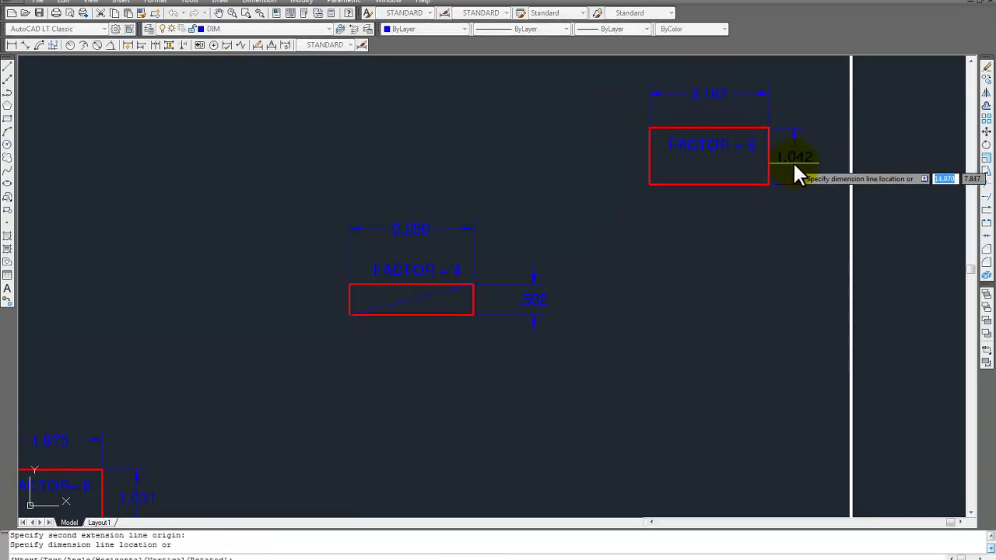
pyautogui.click(800, 160)
pyautogui.scroll(-2, 573, 266)
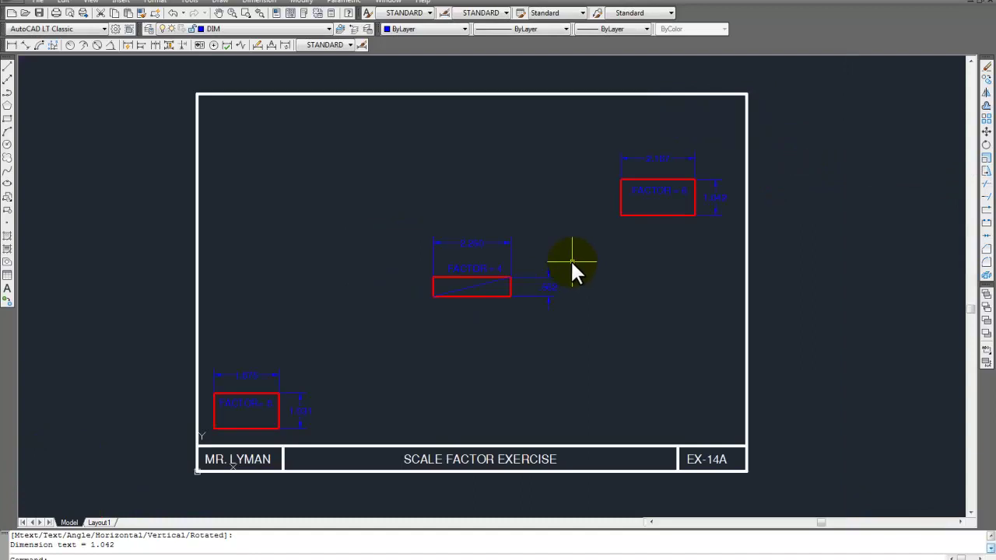
pyautogui.press('Escape')
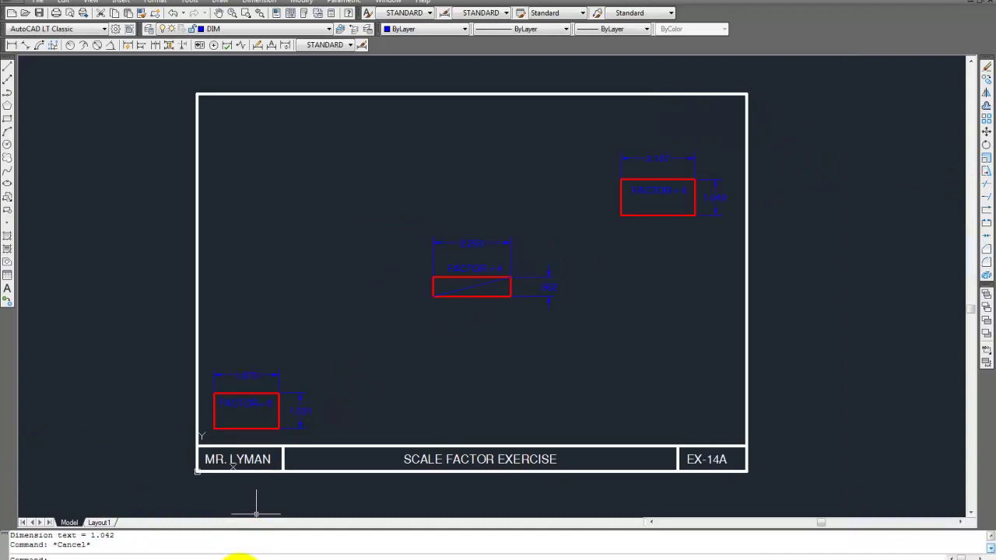
# Place a multileader pointing at the factor 8 rectangle's lower-left corner, with its landing above and right of the rectangle as in the PDF
pyautogui.hotkey('alt', 'Tab')
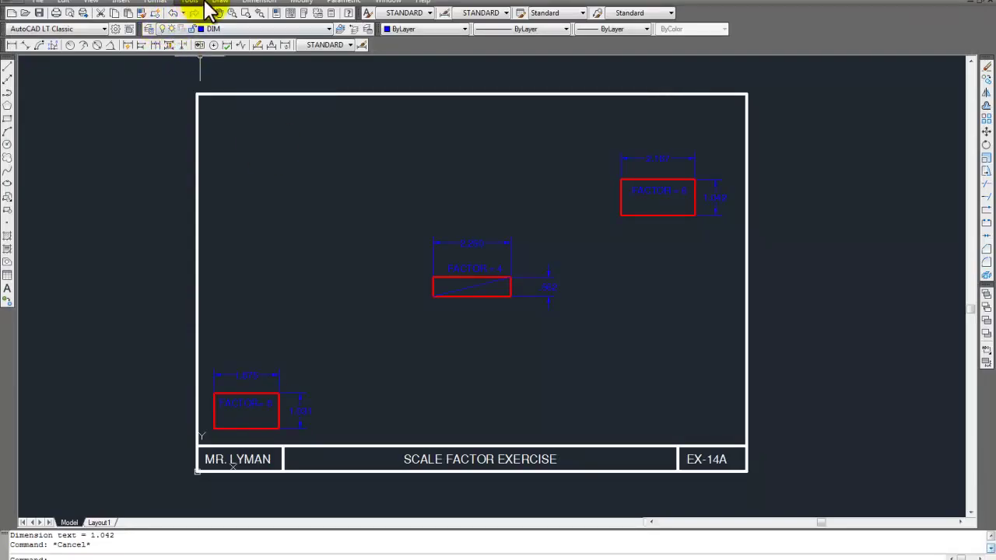
pyautogui.click(255, 3)
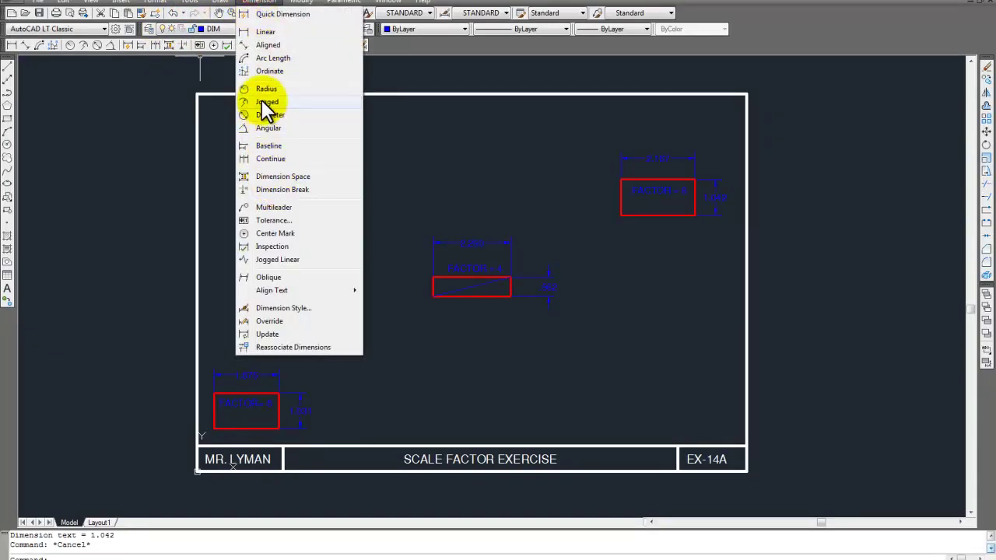
pyautogui.click(274, 209)
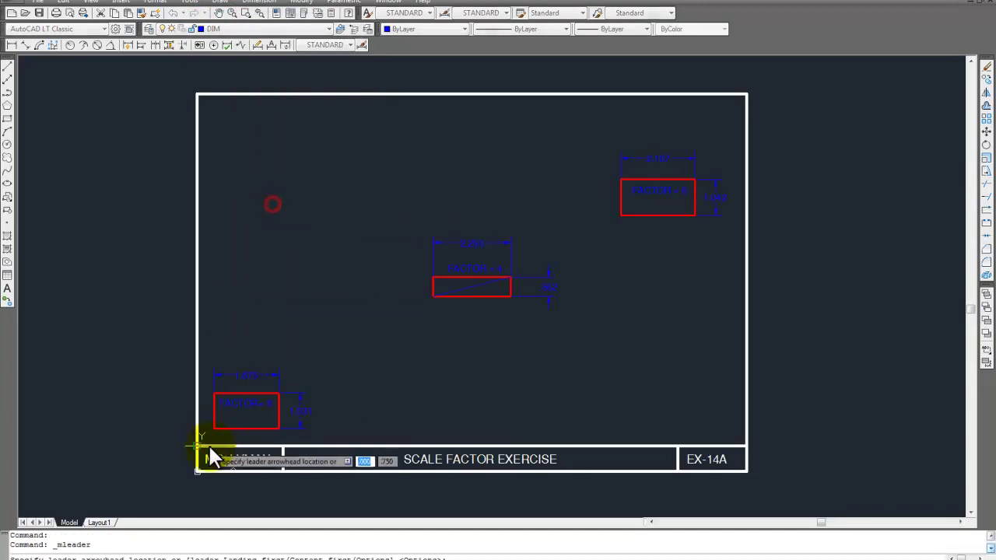
pyautogui.click(214, 427)
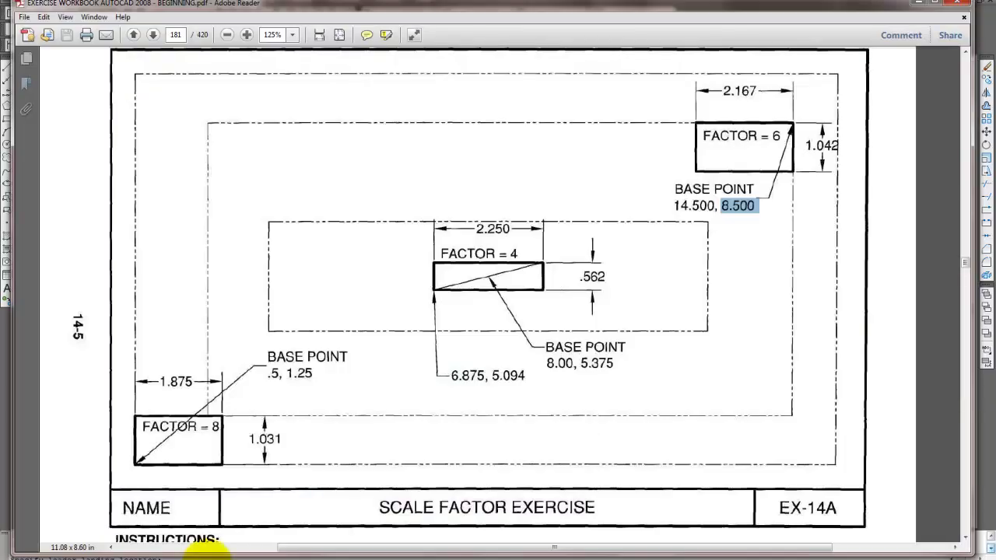
pyautogui.click(215, 507)
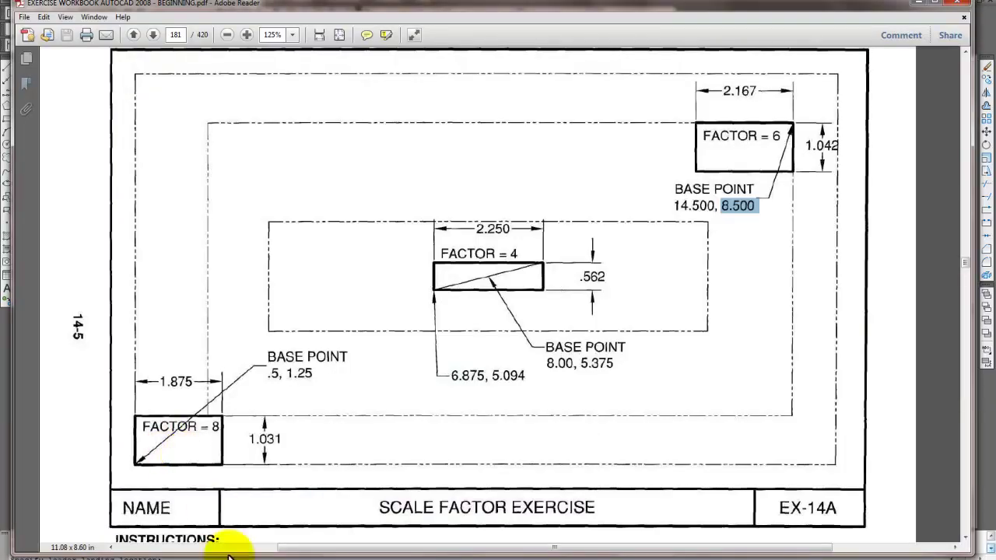
pyautogui.hotkey('alt', 'Tab')
pyautogui.scroll(3, 288, 378)
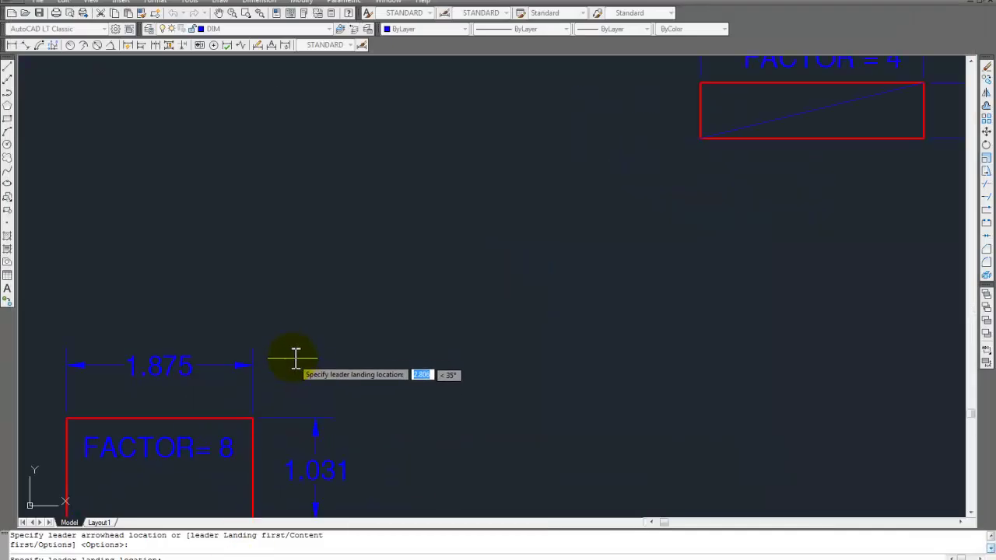
pyautogui.click(301, 332)
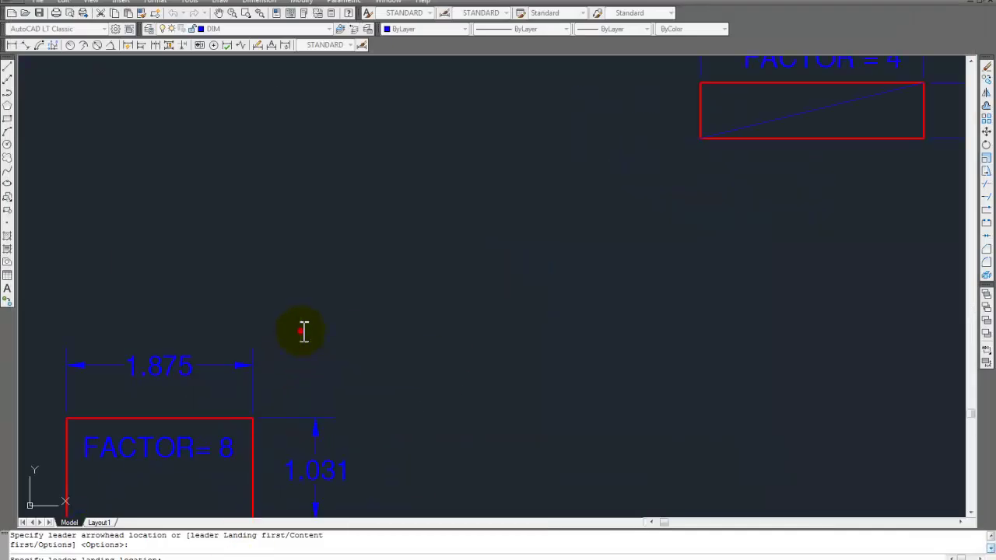
# Enter BASE POINT in capitals as the first line of the leader text and start a second line
pyautogui.write('bAs')
pyautogui.press('BackSpace')
pyautogui.press('BackSpace')
pyautogui.press('BackSpace')
pyautogui.write('B')
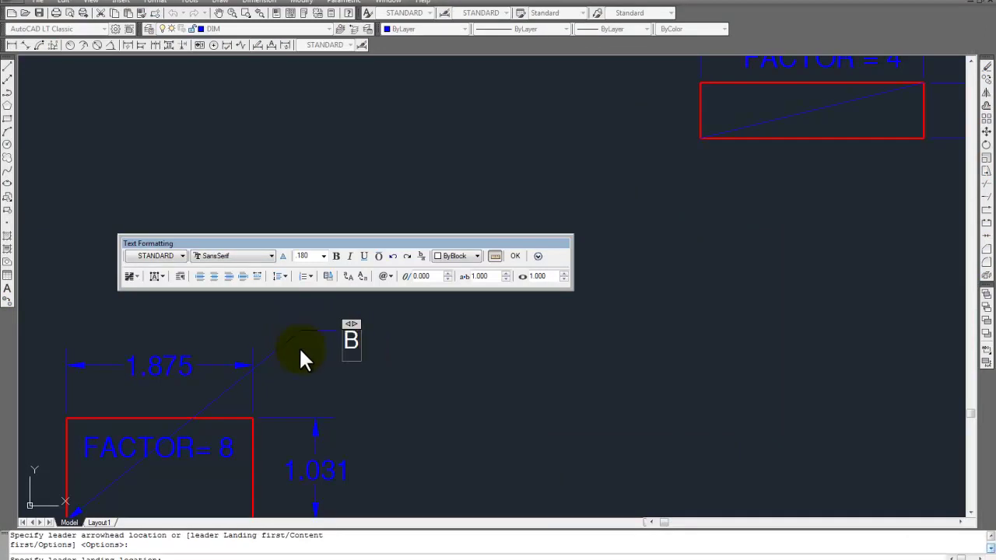
pyautogui.hotkey('alt', 'Tab')
pyautogui.hotkey('alt', 'Tab')
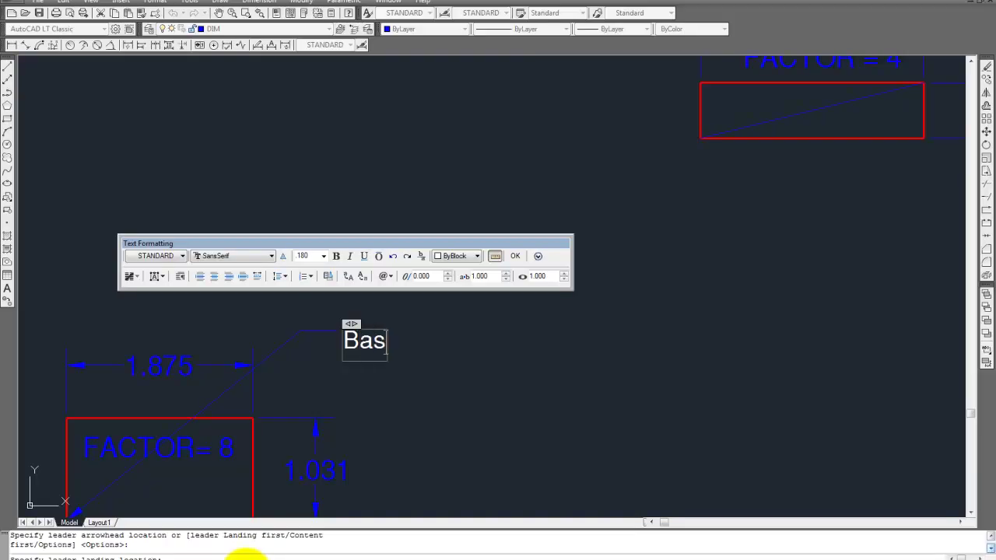
pyautogui.write('ASE PONI')
pyautogui.press('BackSpace')
pyautogui.write('INT')
pyautogui.press('Return')
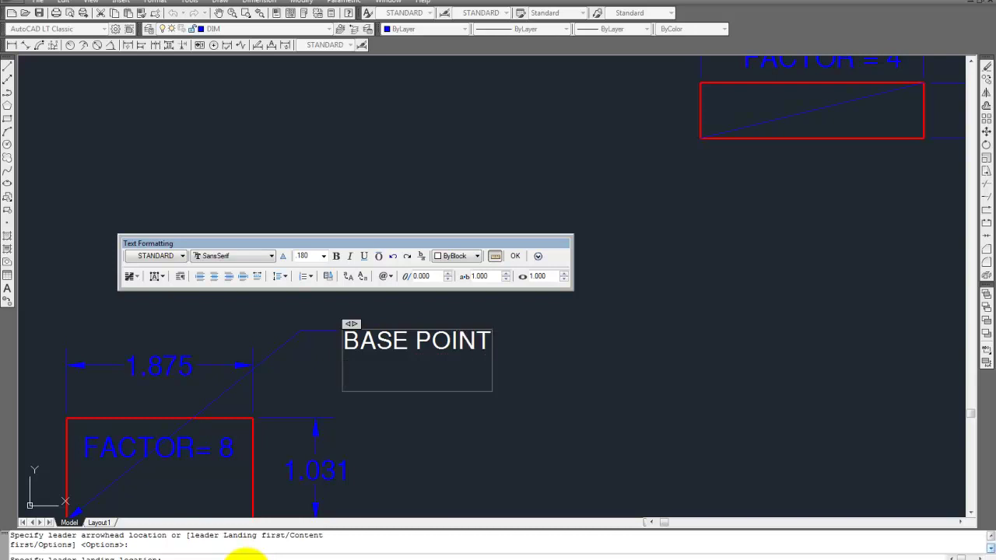
# Look up the factor 8 base point coordinates in the PDF and enter .5, 1.25 as the leader's second text line
pyautogui.click(237, 513)
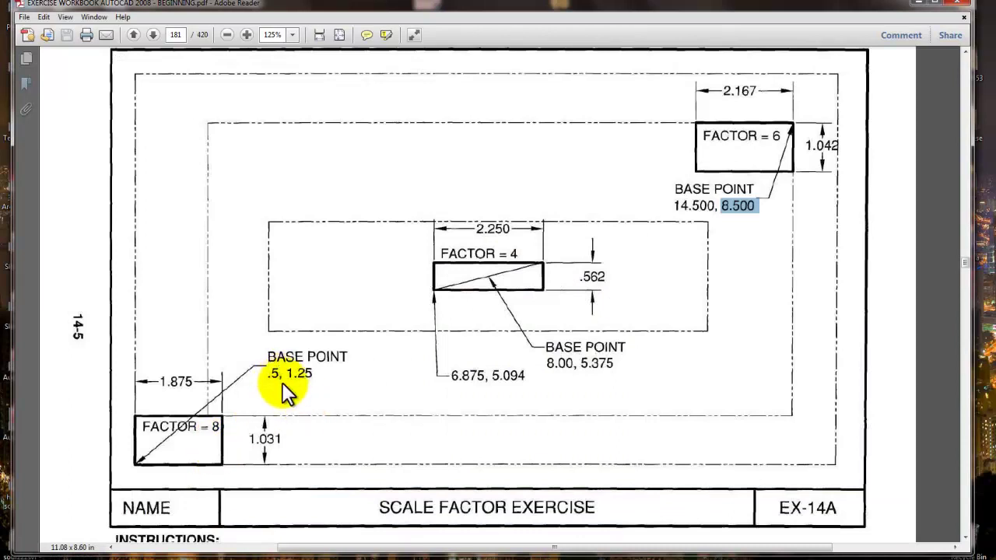
pyautogui.click(229, 544)
pyautogui.click(245, 518)
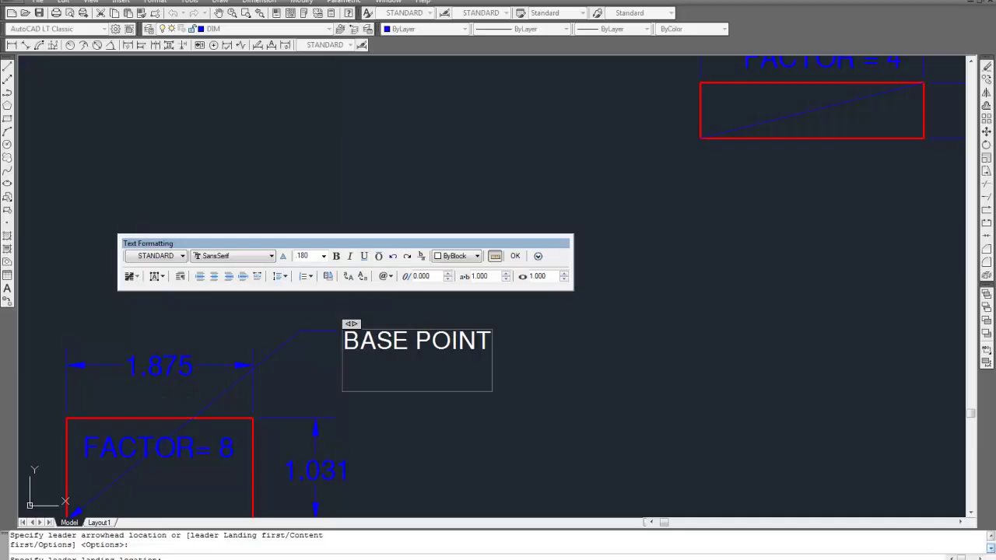
pyautogui.click(237, 545)
pyautogui.click(238, 544)
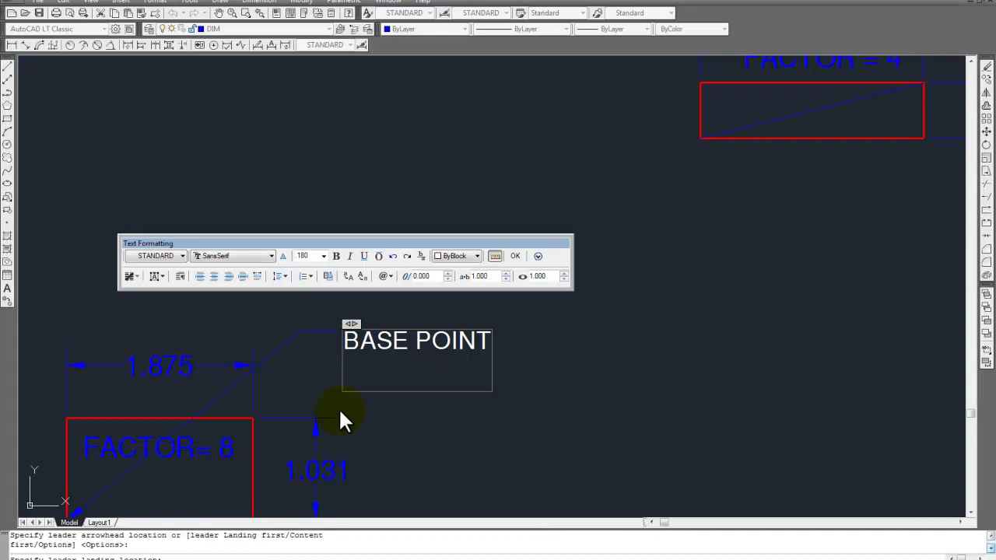
pyautogui.write('.5, 1.25')
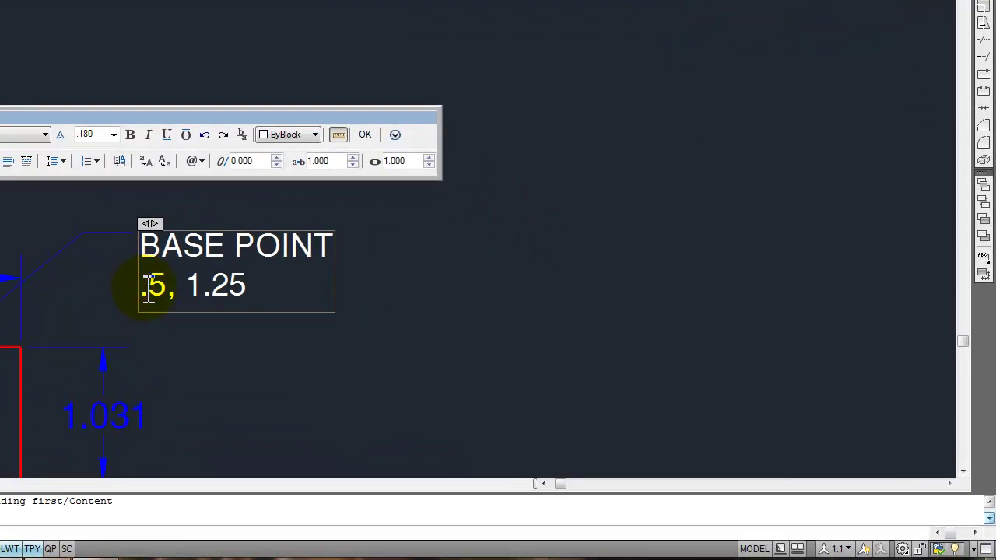
# Indent the .5, 1.25 line with leading spaces so it sits roughly centred under BASE POINT
pyautogui.click(147, 288)
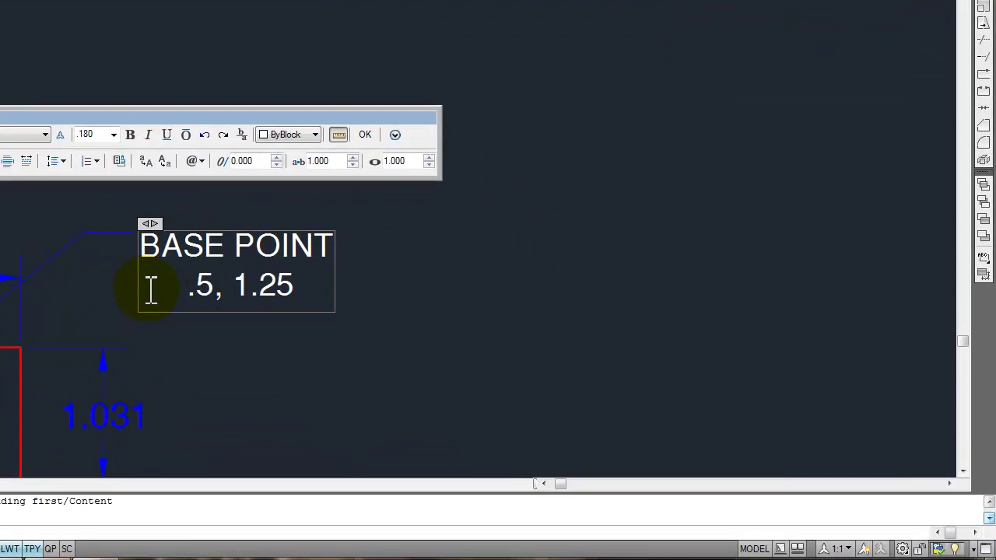
pyautogui.press('BackSpace')
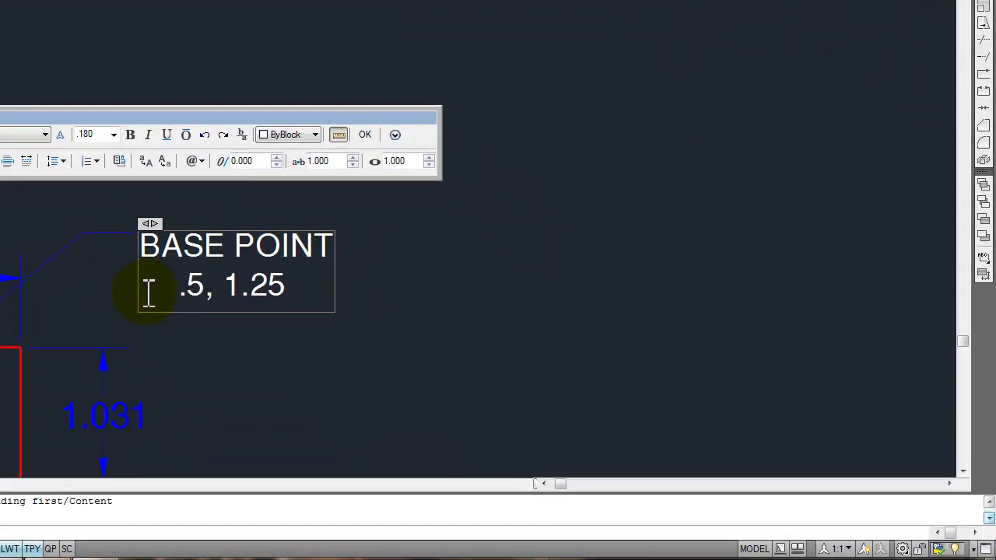
pyautogui.moveTo(179, 289); pyautogui.dragTo(232, 292)
pyautogui.press('BackSpace')
pyautogui.press('BackSpace')
pyautogui.press('BackSpace')
pyautogui.press('BackSpace')
pyautogui.press('BackSpace')
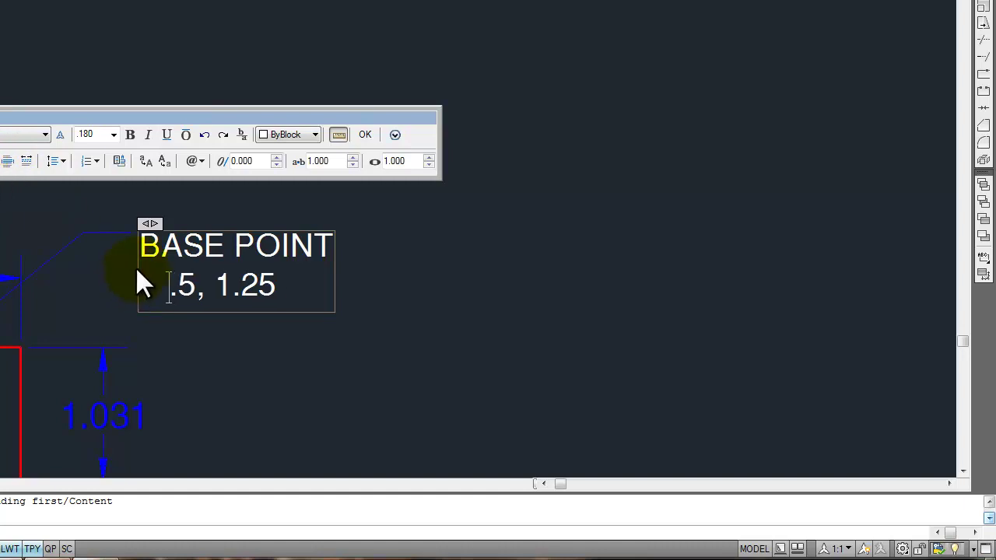
# Try centre justification on both lines of the factor 8 leader text, returning to left justification with .5, 1.25 indented under BASE POINT
pyautogui.moveTo(243, 296); pyautogui.dragTo(131, 243)
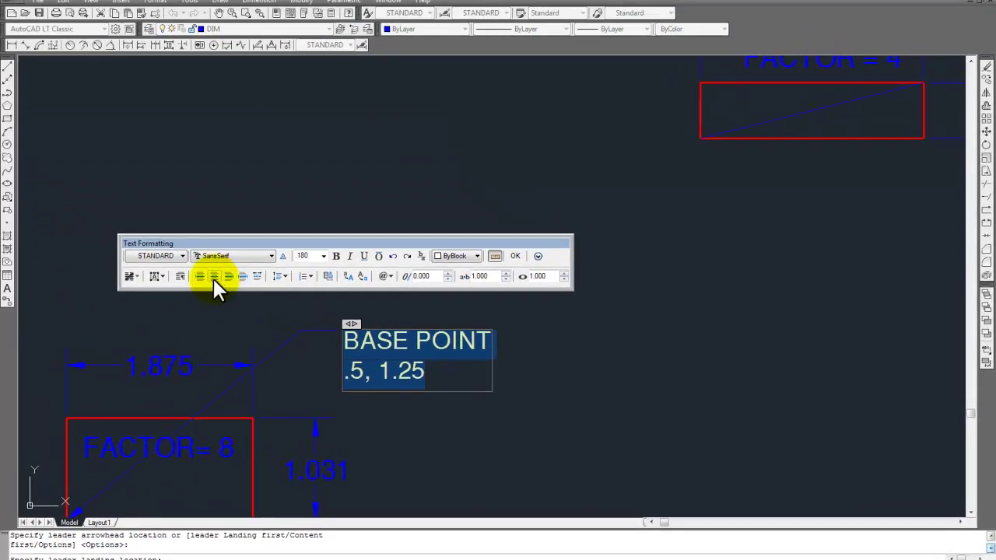
pyautogui.click(214, 277)
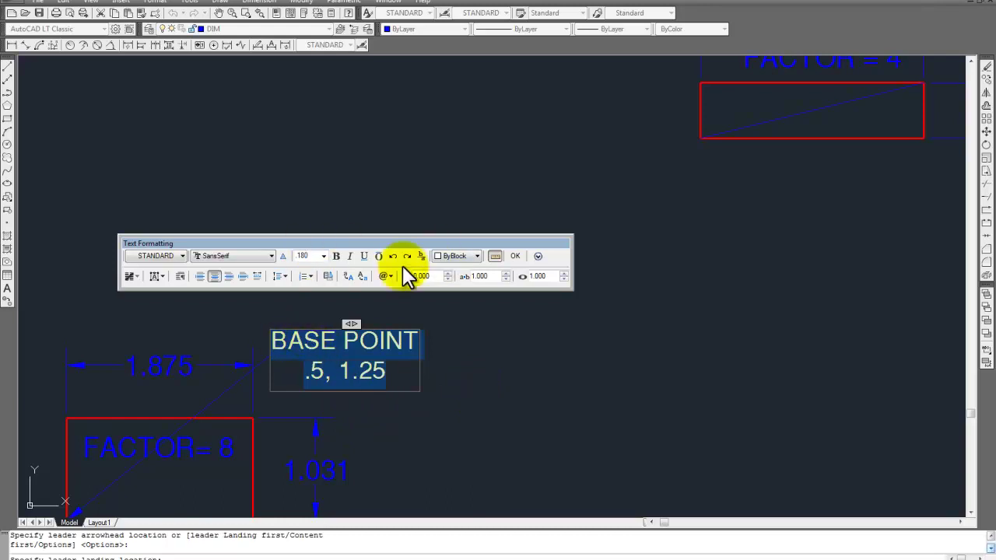
pyautogui.click(297, 283)
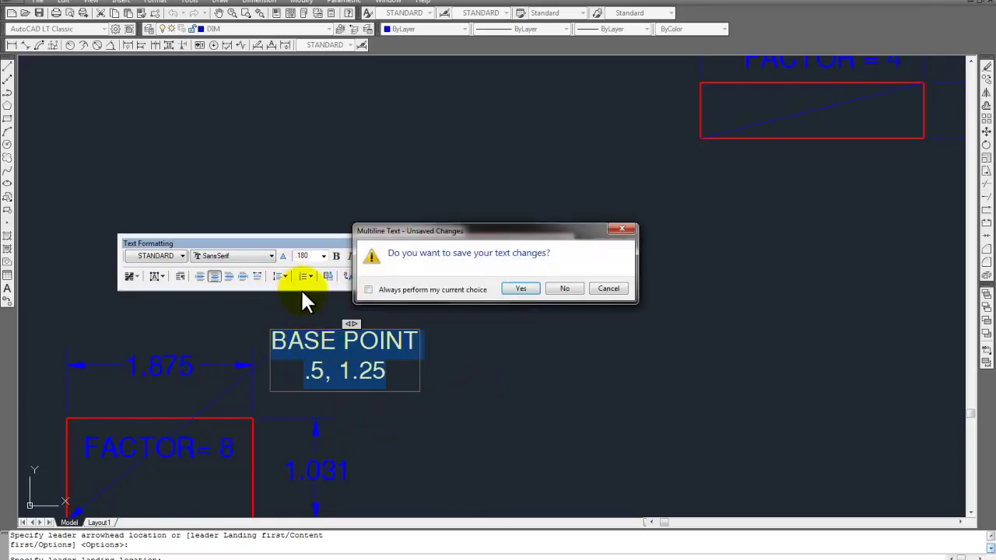
pyautogui.click(590, 286)
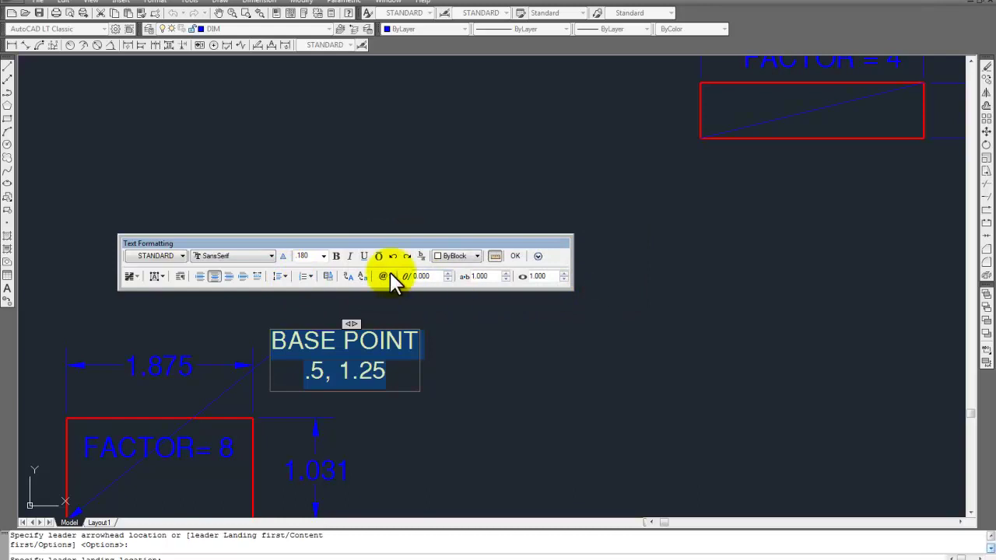
pyautogui.click(200, 276)
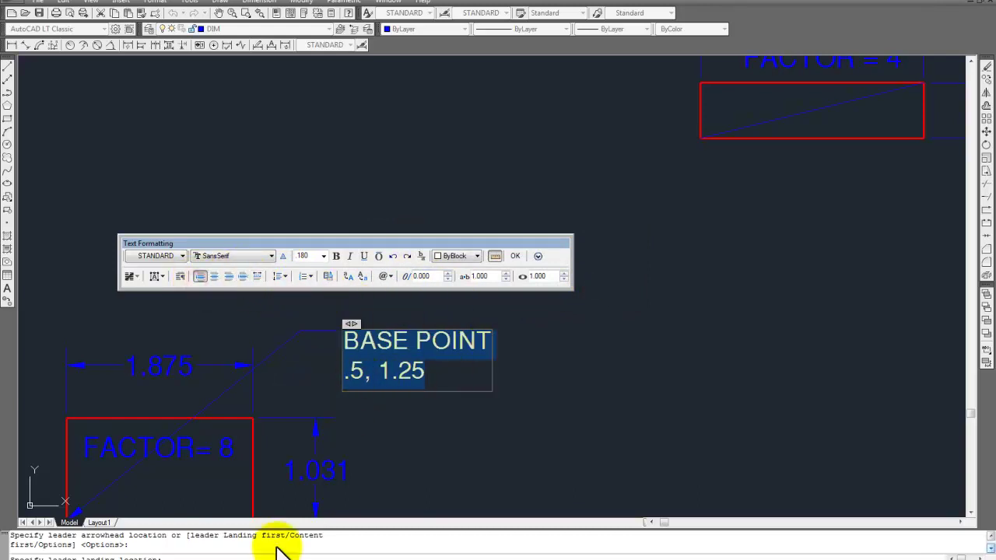
pyautogui.click(345, 372)
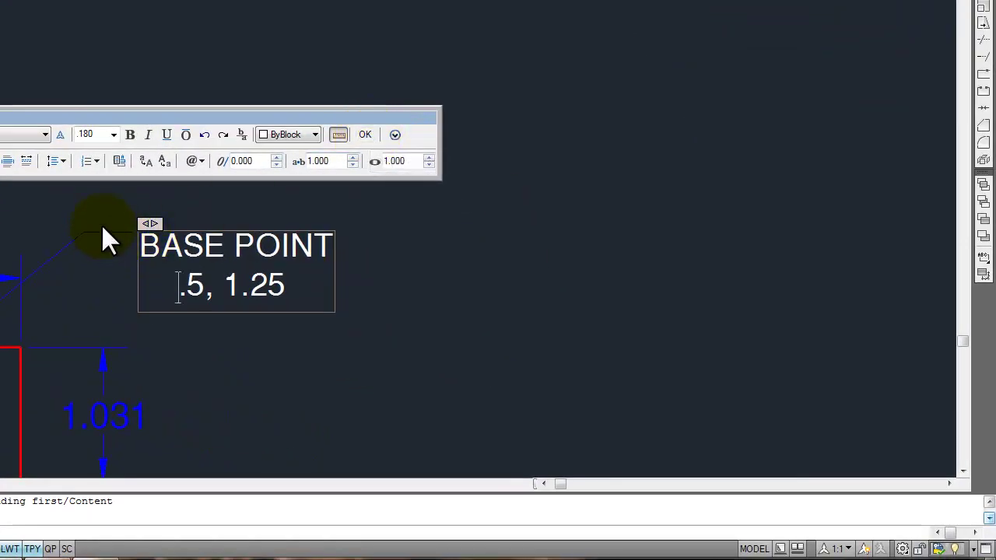
pyautogui.click(365, 134)
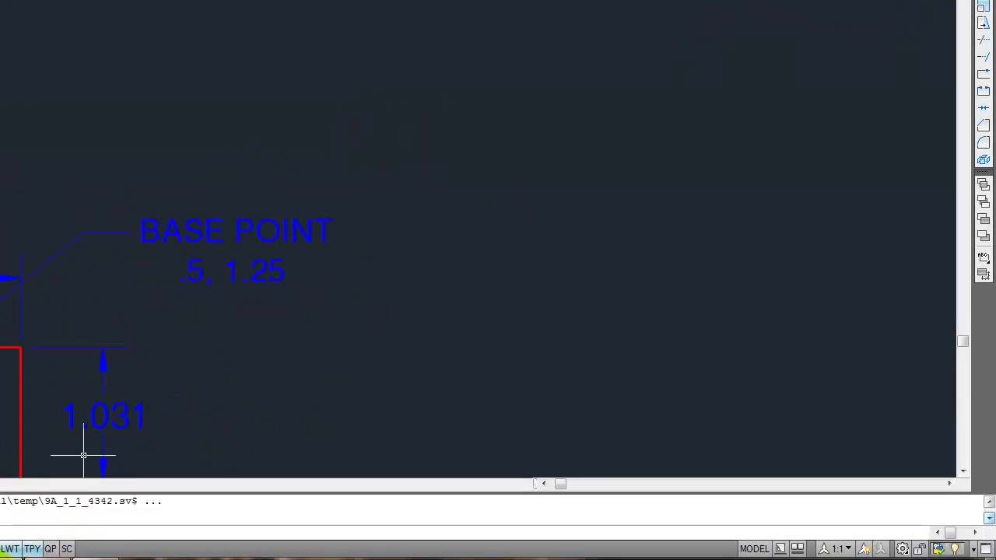
# Check the factor 8 leader in the PDF and remove the indent so .5, 1.25 aligns left under BASE POINT
pyautogui.hotkey('alt', 'Tab')
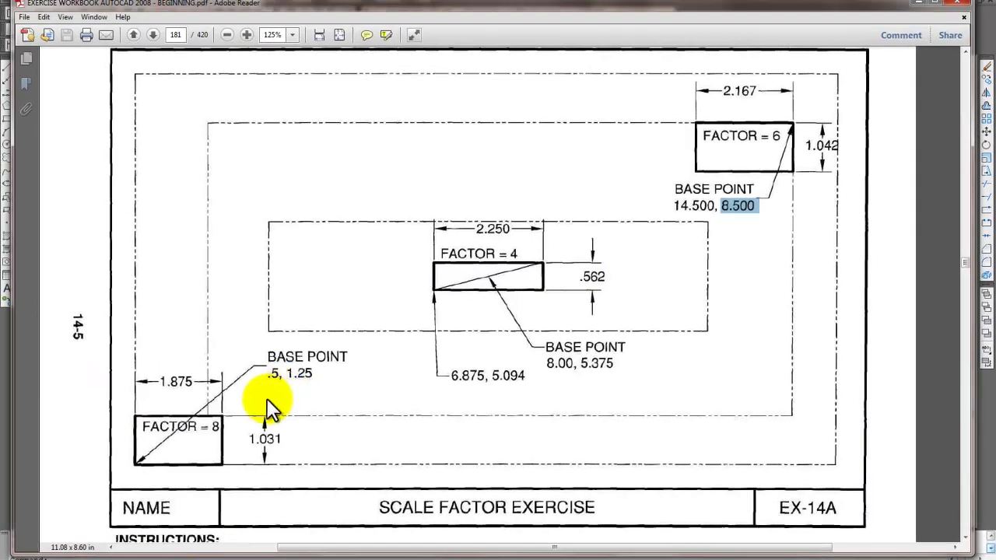
pyautogui.click(230, 554)
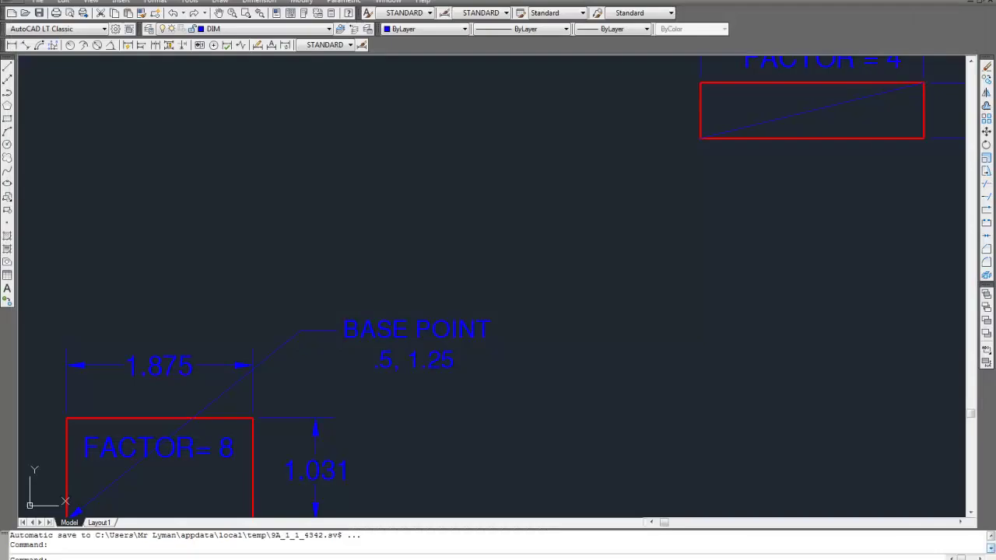
pyautogui.doubleClick(387, 327)
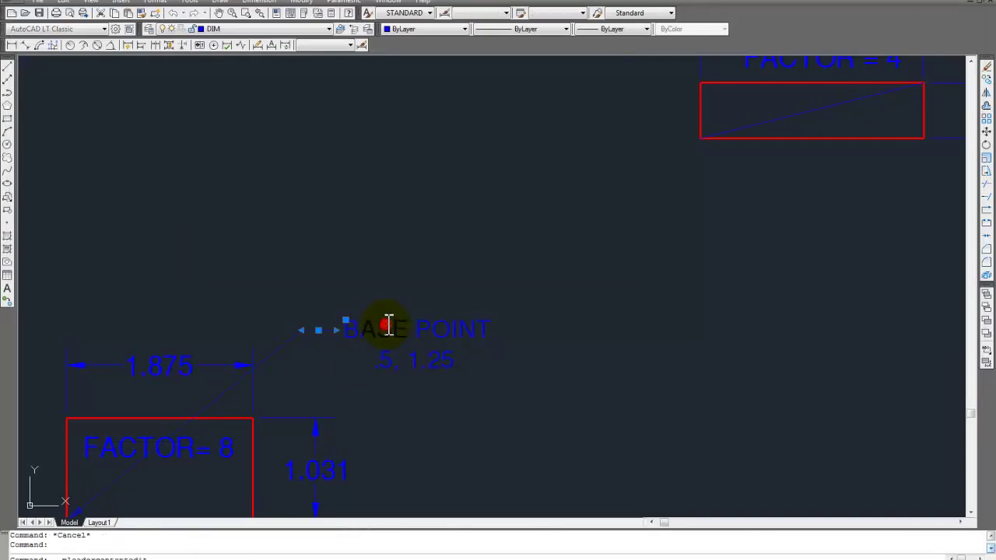
pyautogui.click(379, 359)
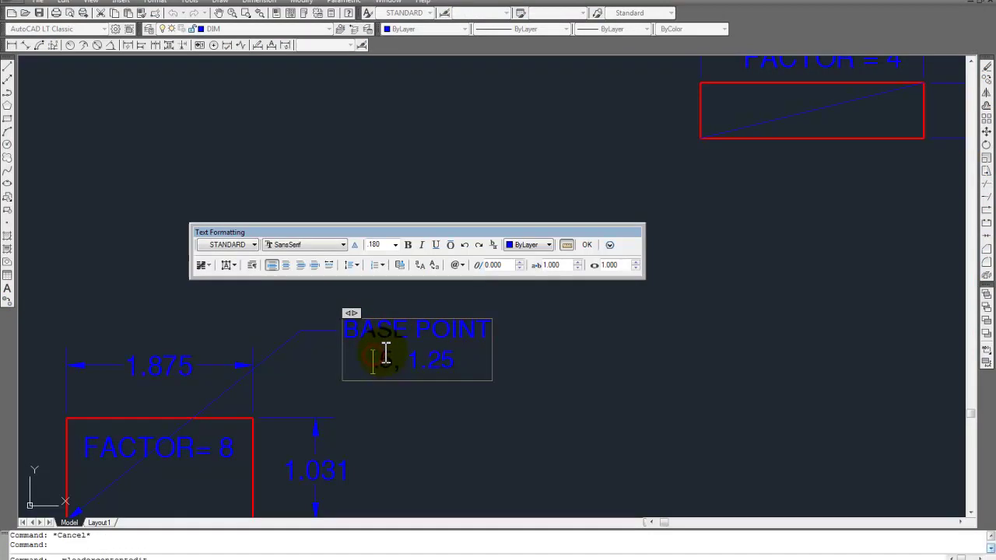
pyautogui.click(588, 245)
# Switch to the PDF and copy the coordinate text 6.875, 5.094 of the factor 4 rectangle's lower-left corner
pyautogui.scroll(-4, 506, 369)
pyautogui.scroll(3, 639, 363)
pyautogui.scroll(-4, 666, 218)
pyautogui.scroll(4, 743, 171)
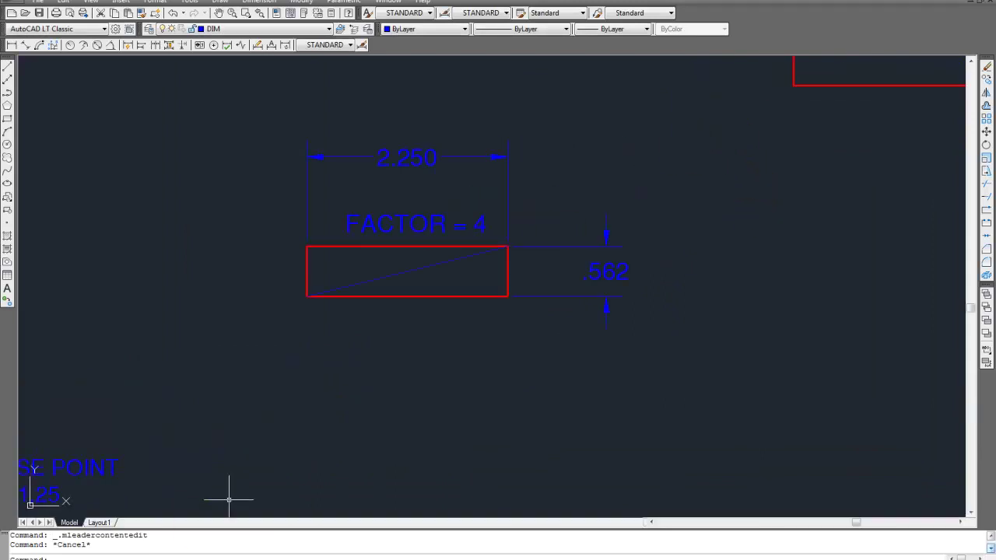
pyautogui.hotkey('alt', 'Tab')
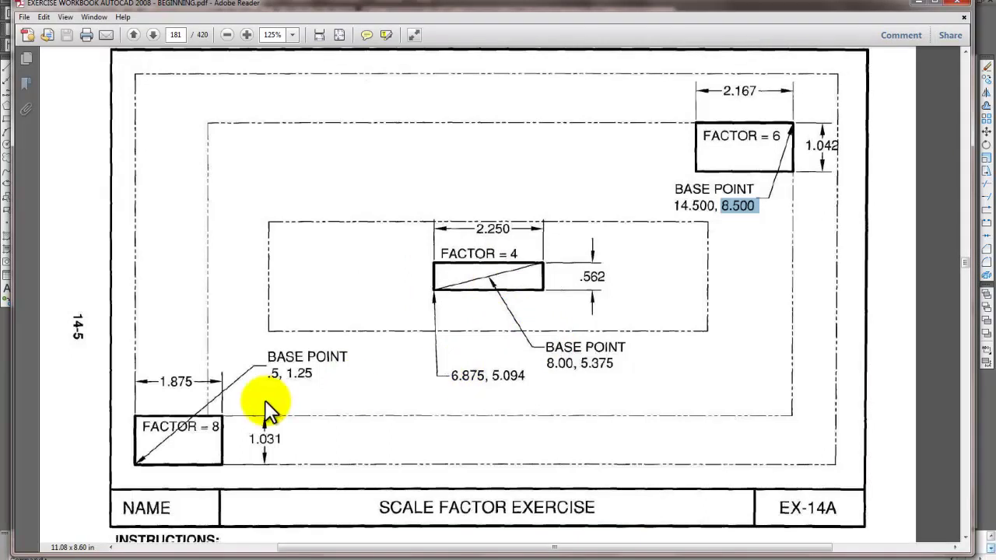
pyautogui.moveTo(526, 375); pyautogui.dragTo(452, 377)
pyautogui.rightClick(484, 387)
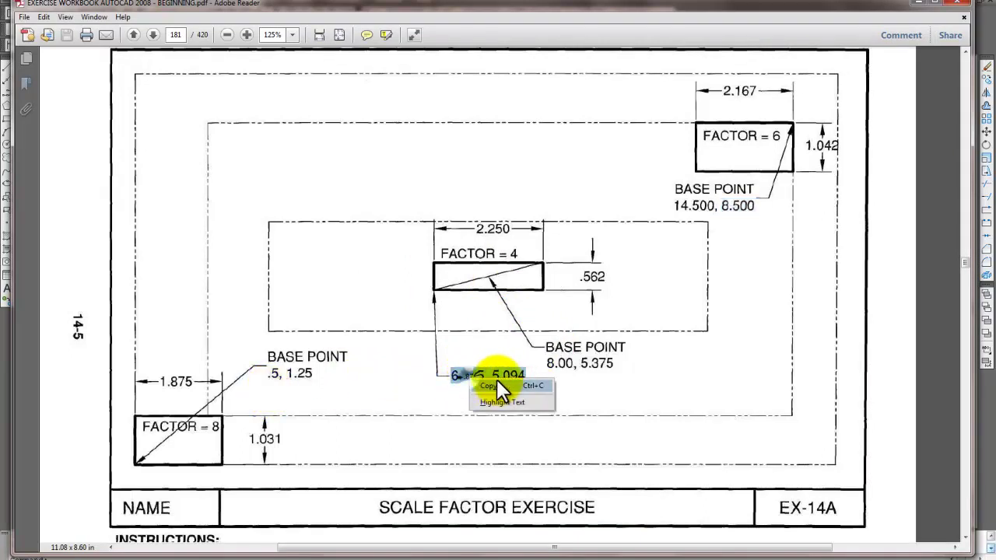
pyautogui.click(502, 385)
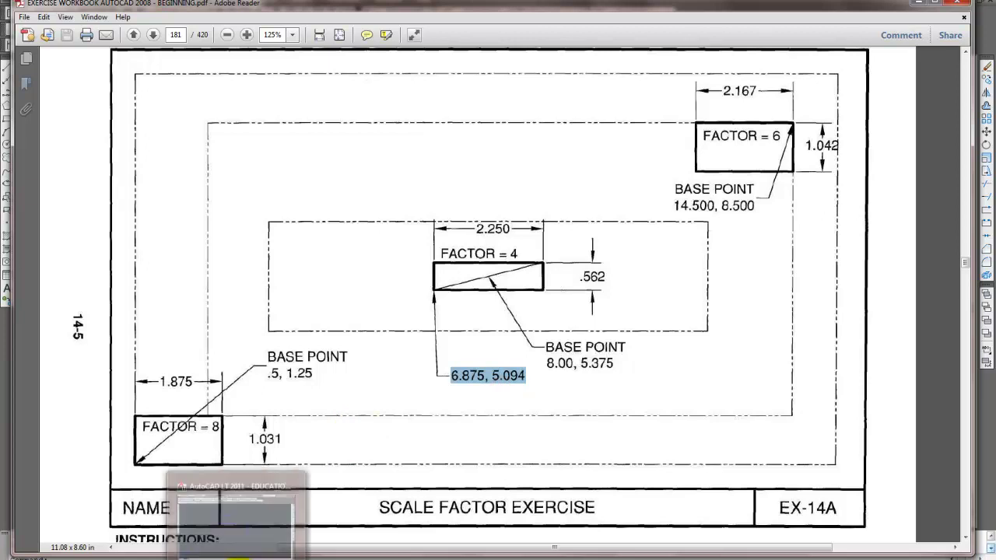
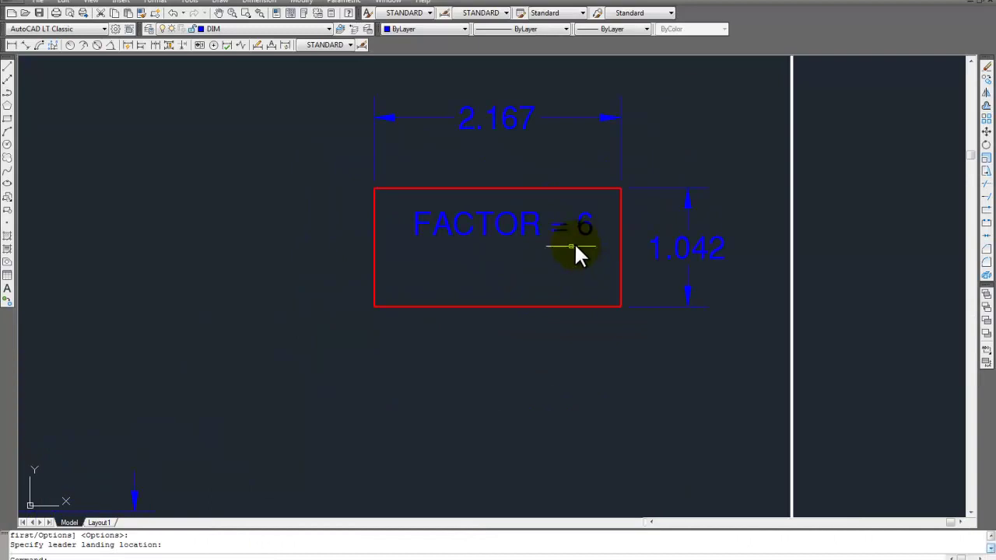
# Place a multileader pointing at the factor 6 rectangle's upper-right corner, with its landing below and left of that corner
pyautogui.click(259, 2)
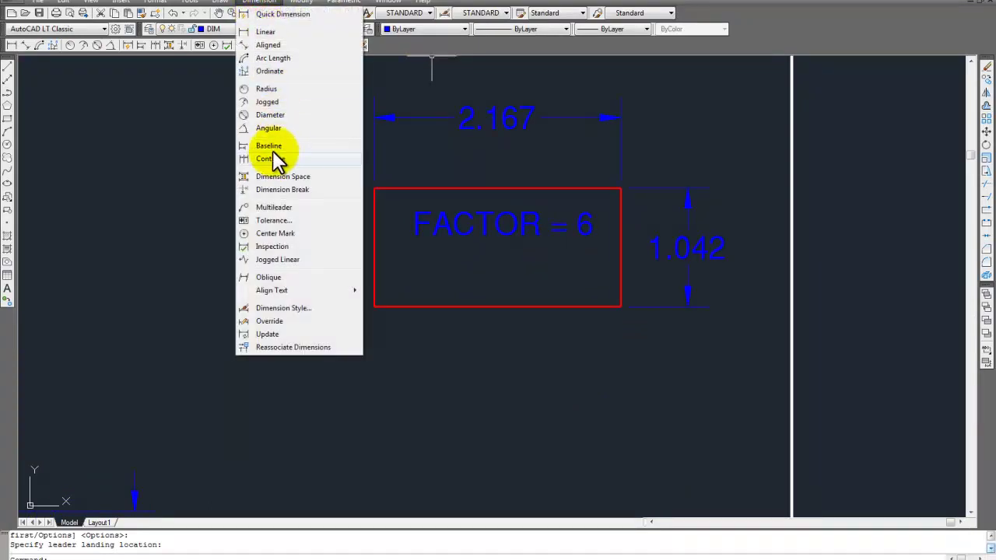
pyautogui.click(262, 206)
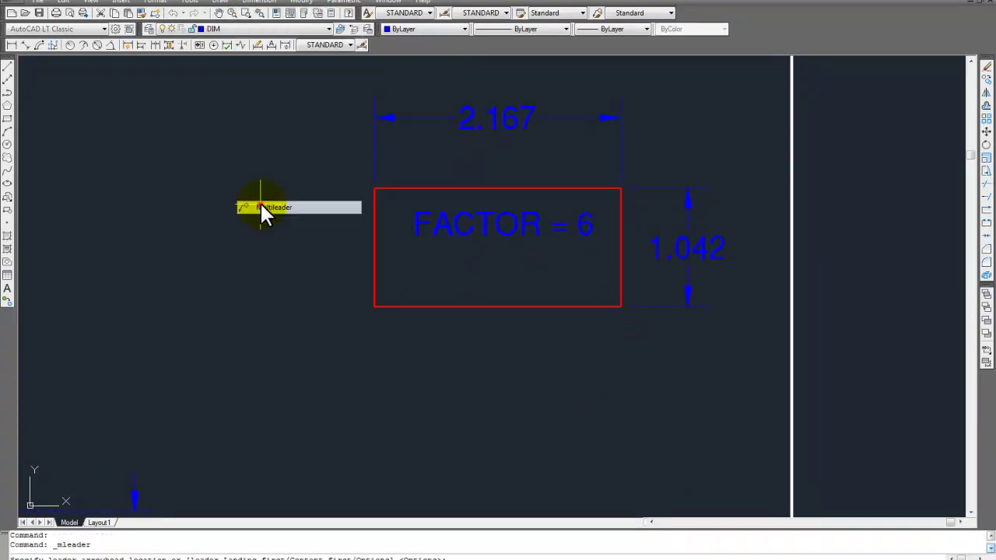
pyautogui.click(619, 189)
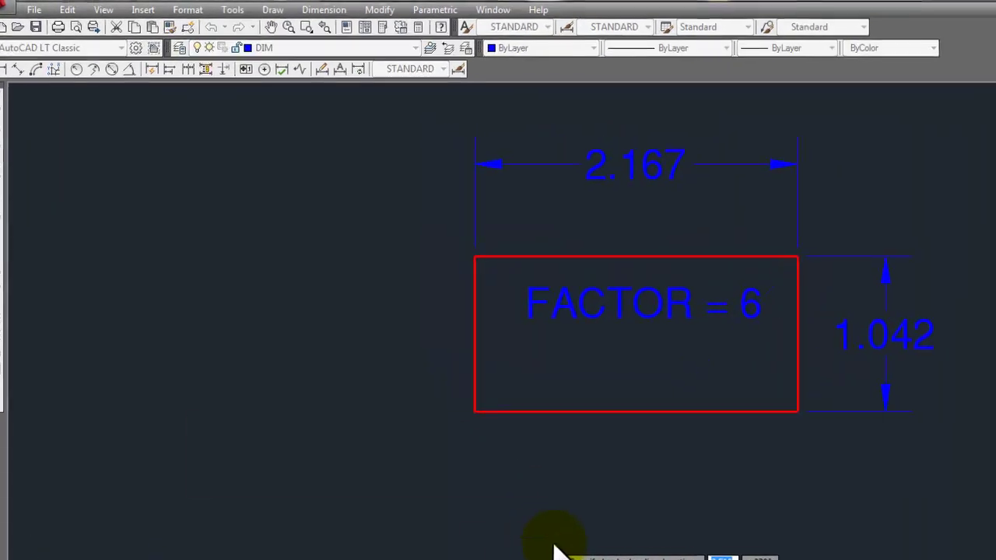
pyautogui.click(490, 467)
# Paste the copied BASE POINT and 14.500,8.500 lines as the factor 6 leader text and set their color to ByLayer
pyautogui.rightClick(426, 475)
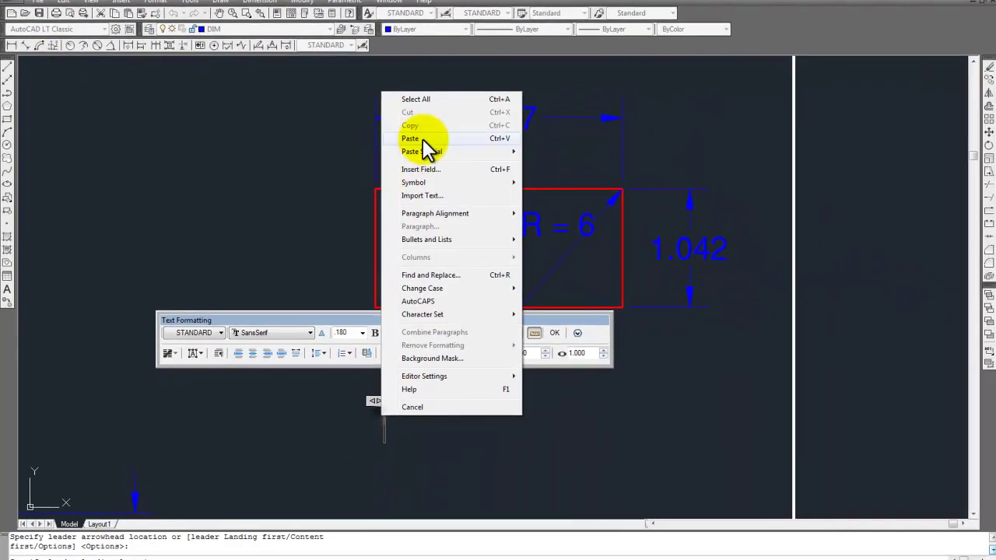
pyautogui.click(498, 168)
pyautogui.moveTo(389, 450); pyautogui.dragTo(231, 423)
pyautogui.click(514, 331)
pyautogui.click(503, 346)
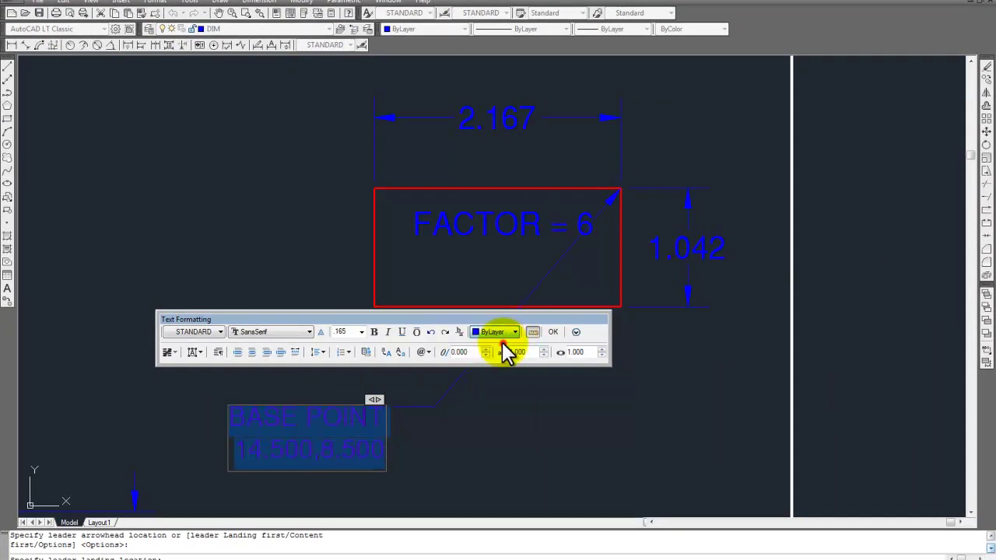
pyautogui.click(552, 332)
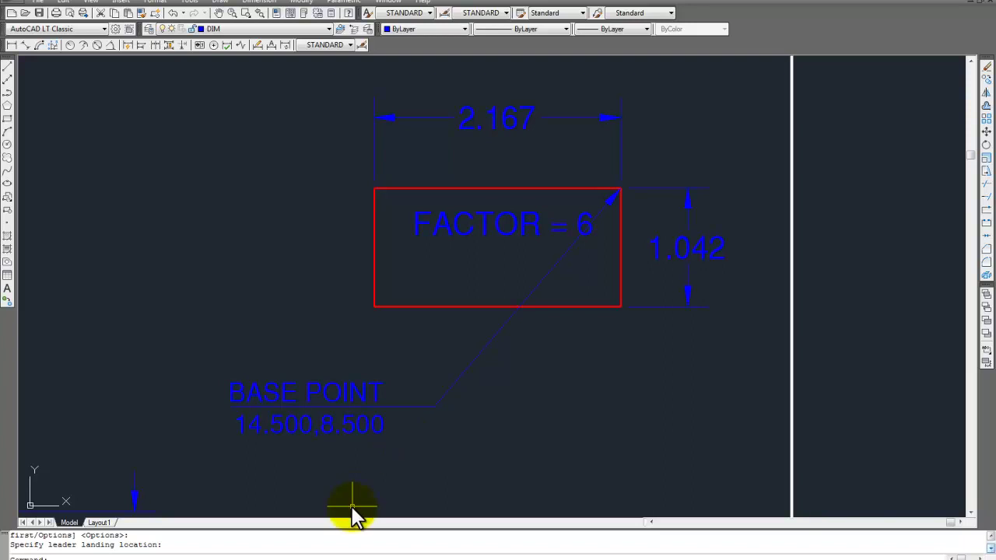
# Compare the factor 6 base point leader with the one in the workbook PDF
pyautogui.hotkey('alt', 'Tab')
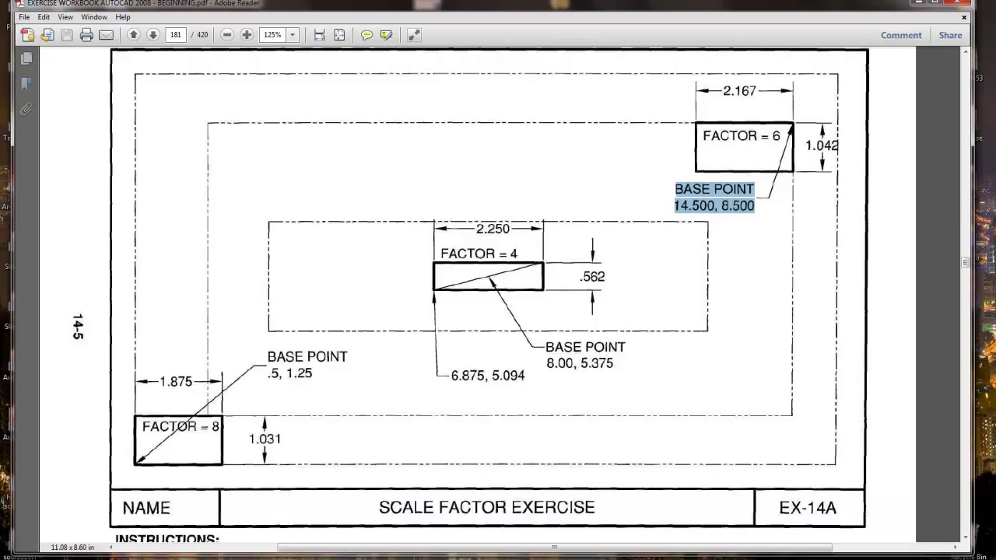
pyautogui.click(757, 205)
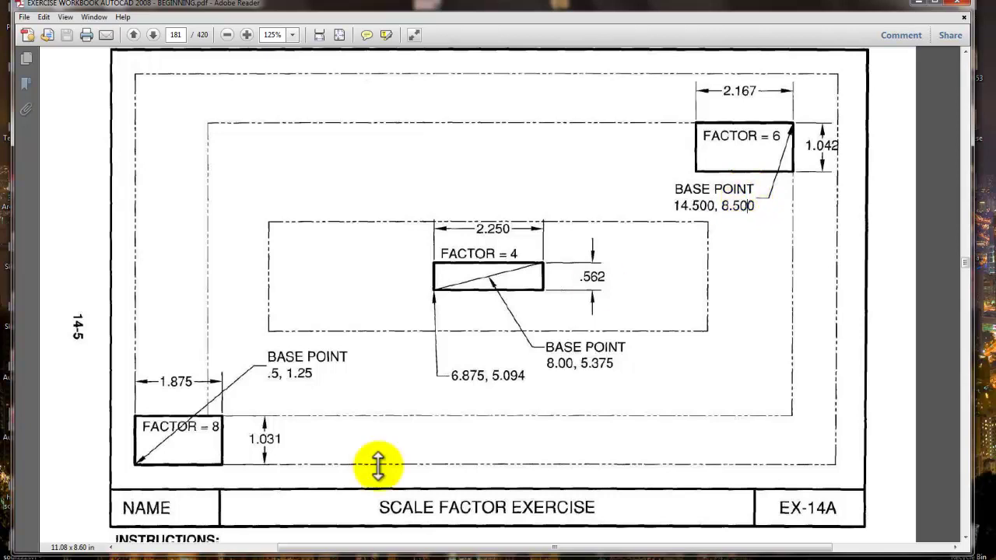
pyautogui.hotkey('alt', 'Tab')
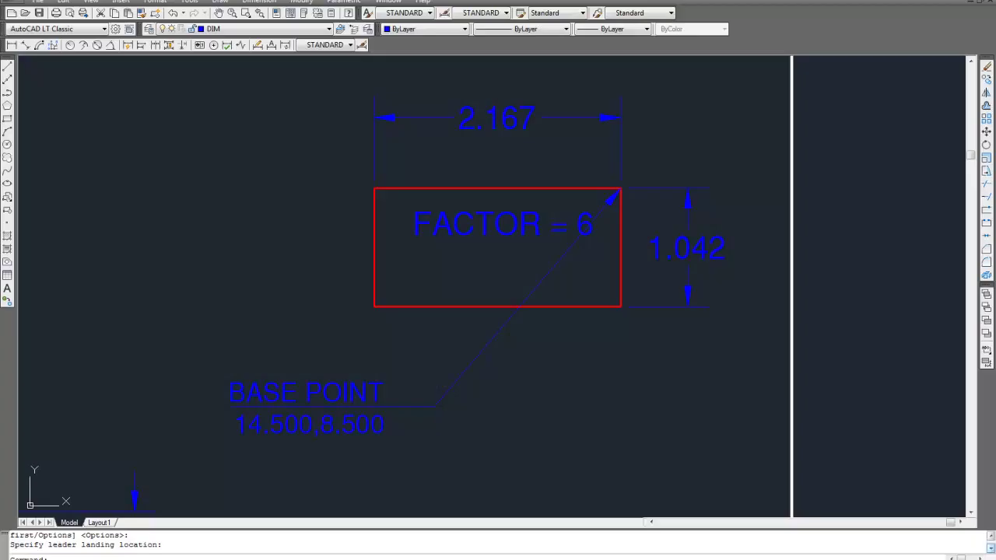
# Explode the factor 6 leader and erase the line segment running between BASE POINT and 14.500,8.500
pyautogui.click(346, 405)
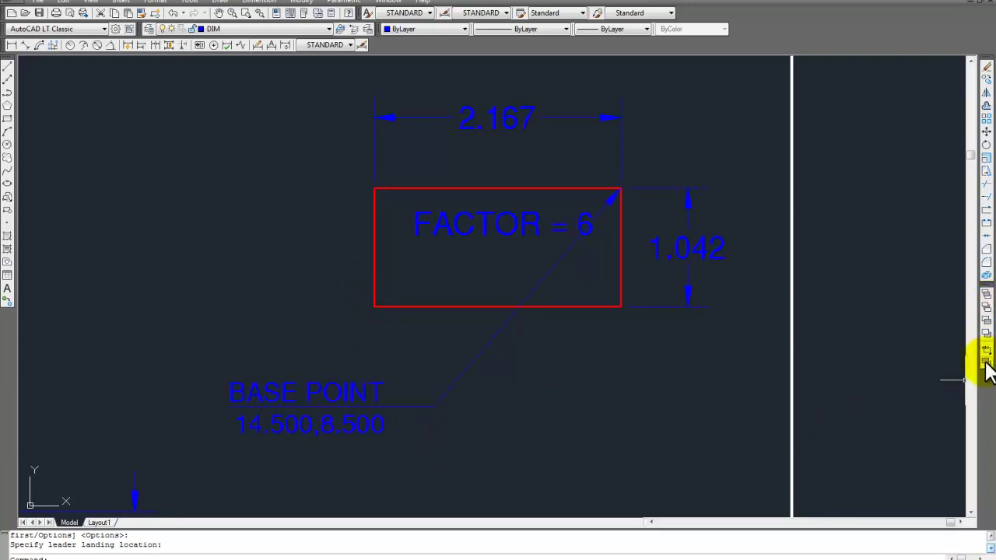
pyautogui.click(305, 2)
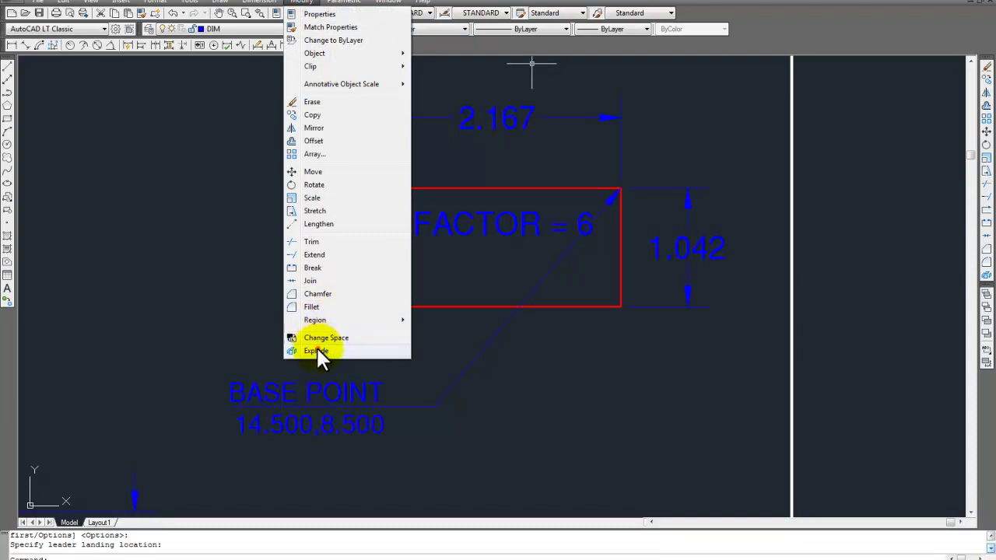
pyautogui.click(315, 351)
pyautogui.click(344, 403)
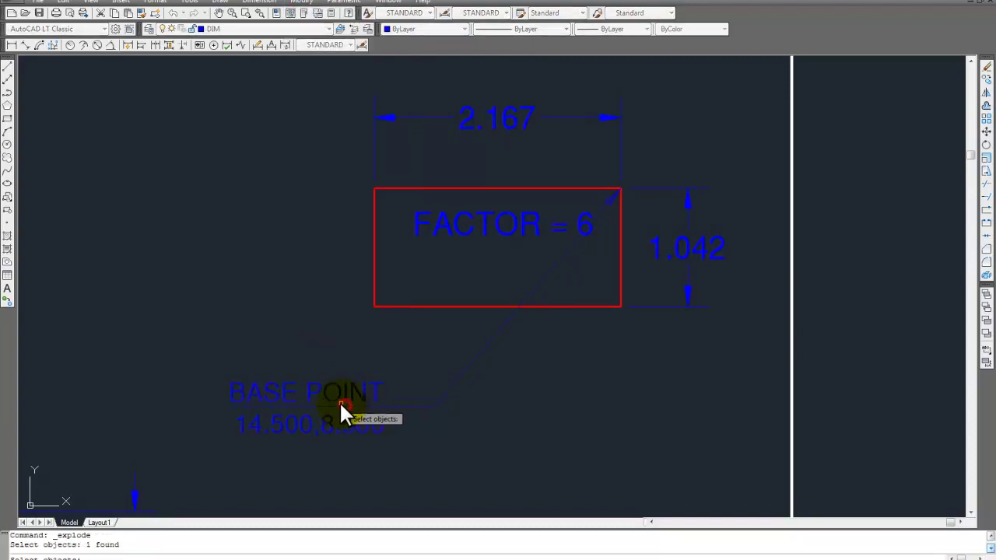
pyautogui.rightClick(372, 406)
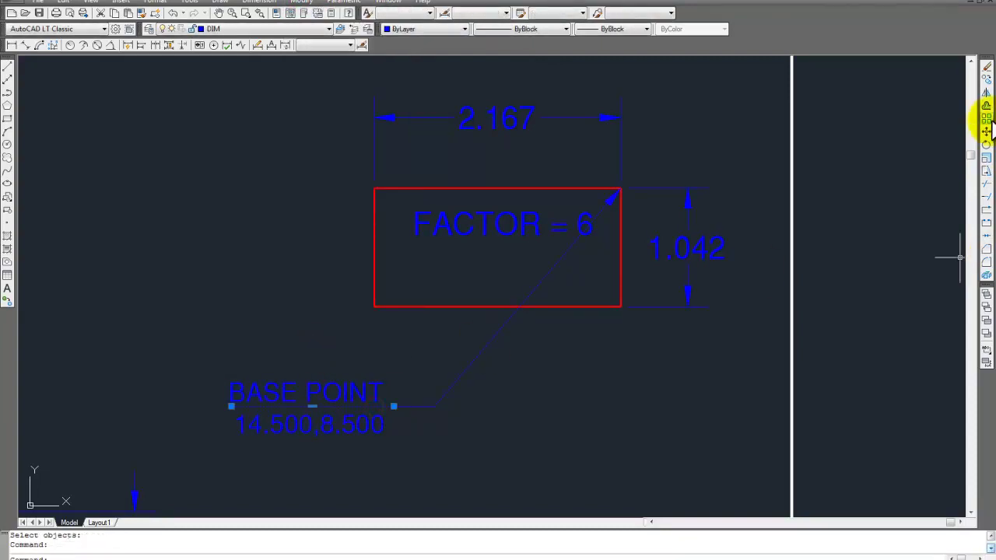
pyautogui.click(987, 66)
pyautogui.press('Escape')
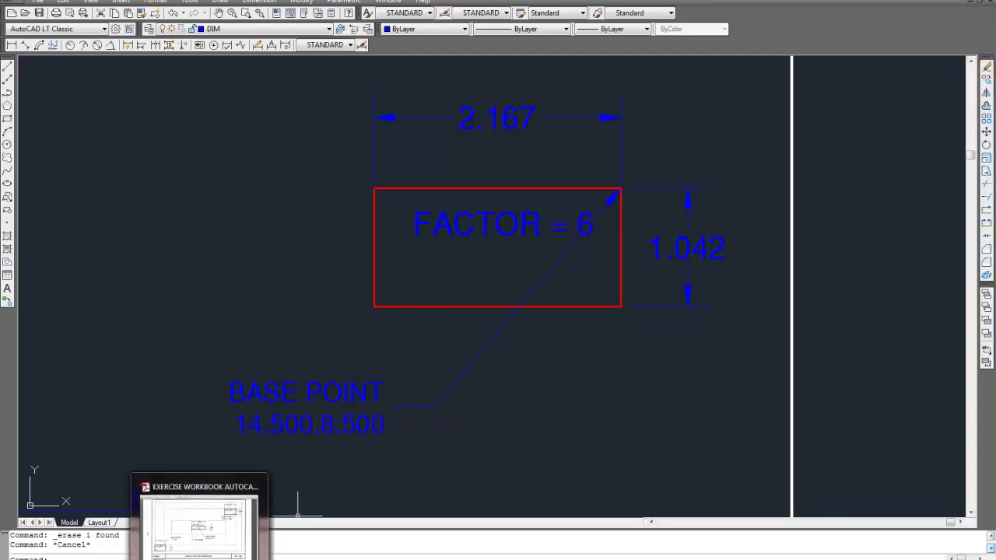
# Review the PDF exercise page and check the entire drawing against it, including the factor 8 base point text
pyautogui.click(202, 529)
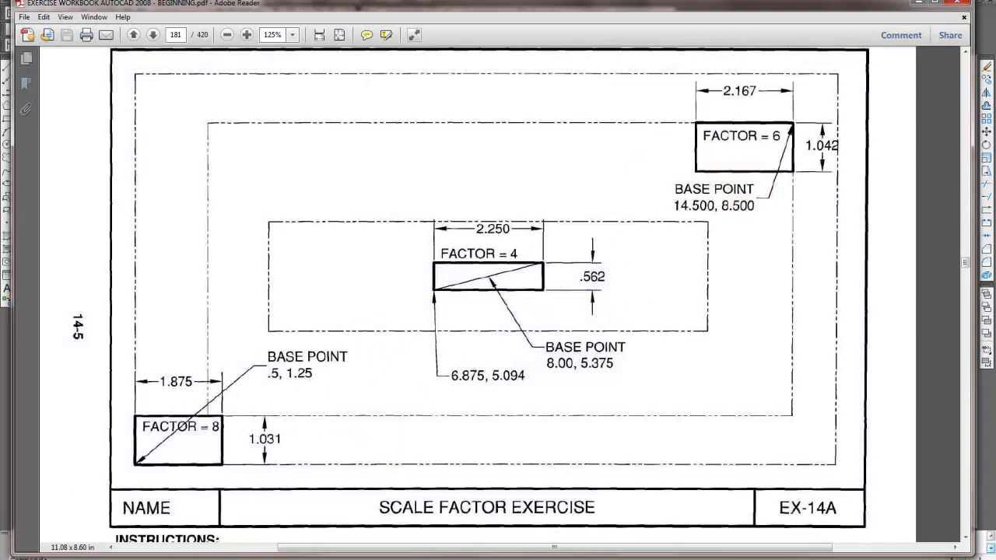
pyautogui.click(249, 514)
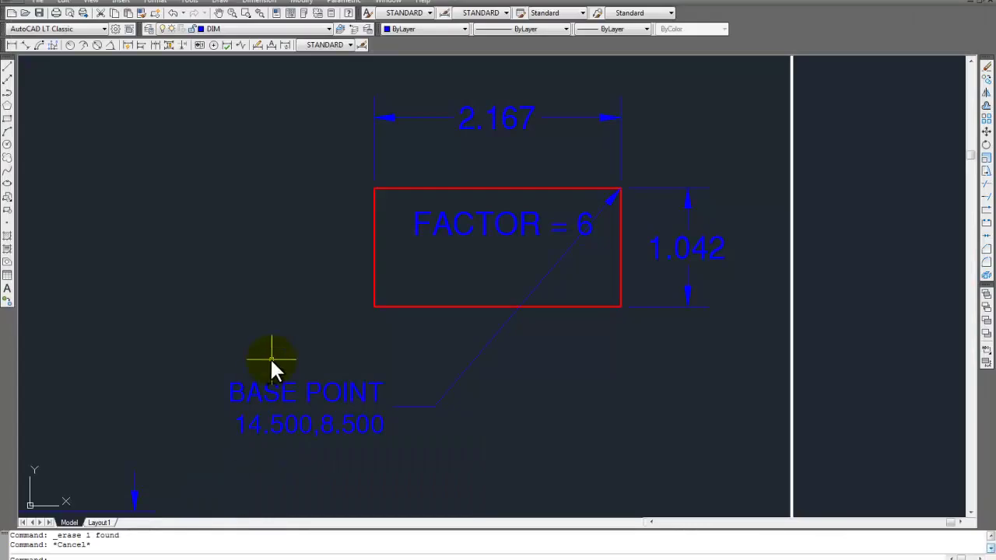
pyautogui.write('z')
pyautogui.press('Return')
pyautogui.write('a')
pyautogui.press('Return')
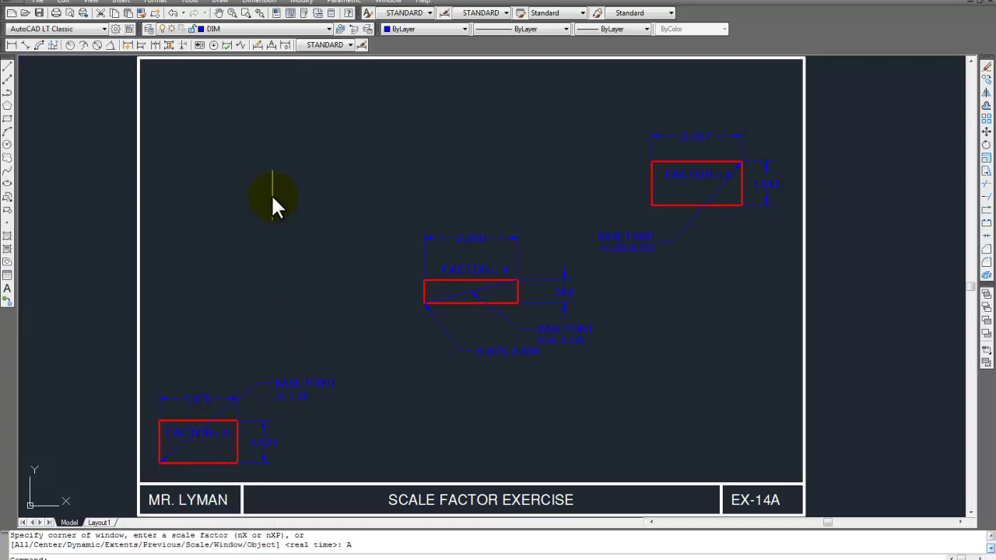
pyautogui.scroll(5, 286, 390)
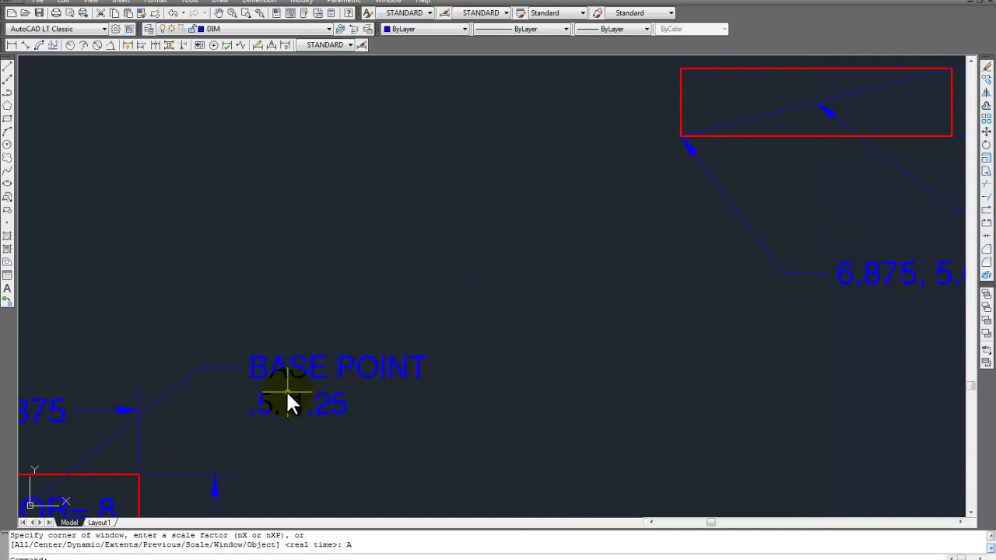
pyautogui.scroll(-4, 285, 390)
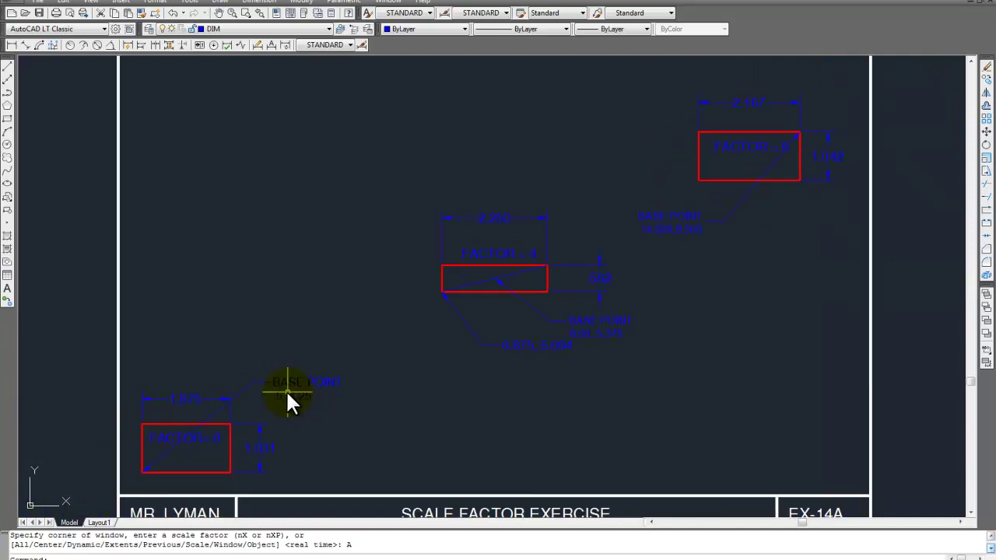
# Try to scale the four lines of the FACTOR = 8 rectangle by 8 about its lower-left corner
pyautogui.click(301, 3)
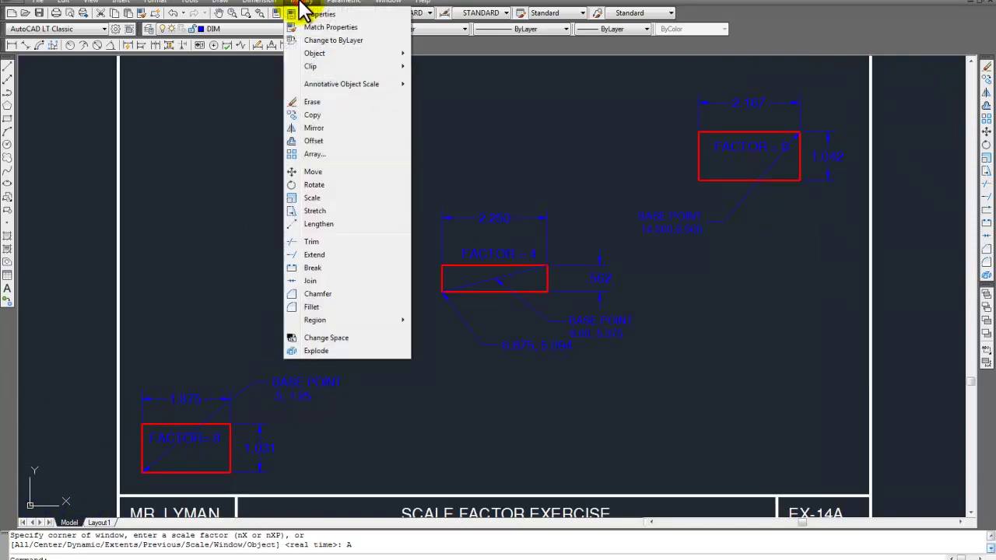
pyautogui.click(314, 197)
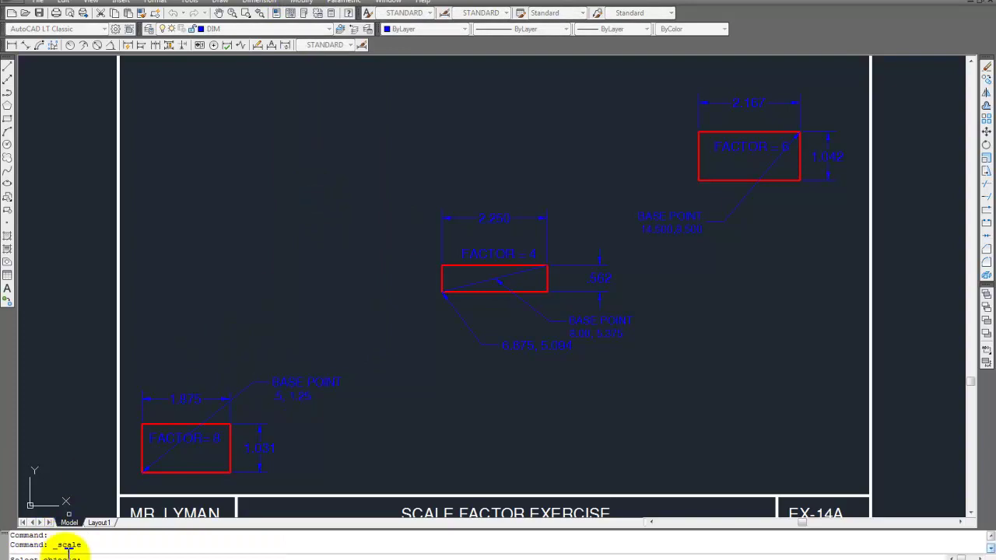
pyautogui.click(171, 426)
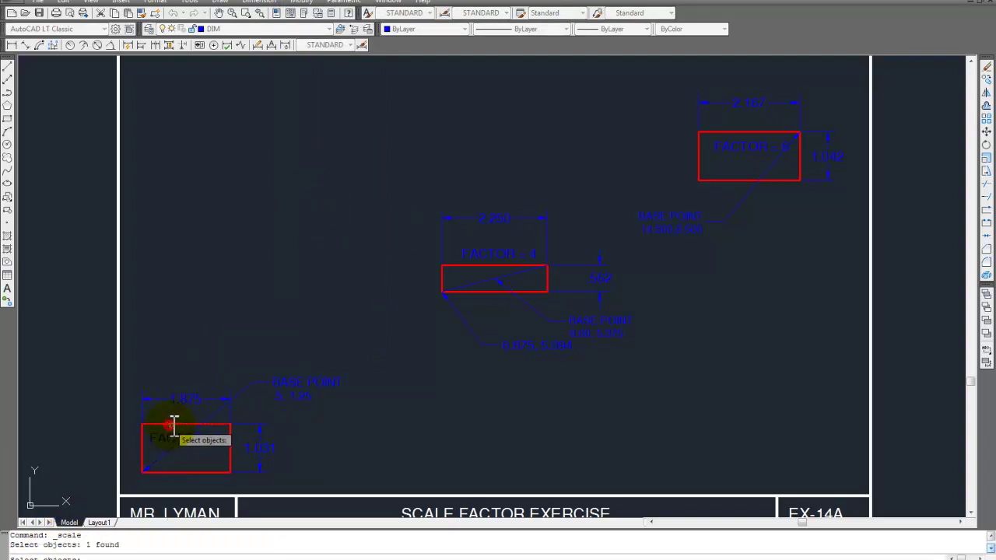
pyautogui.click(231, 442)
pyautogui.click(215, 471)
pyautogui.click(143, 444)
pyautogui.press('Return')
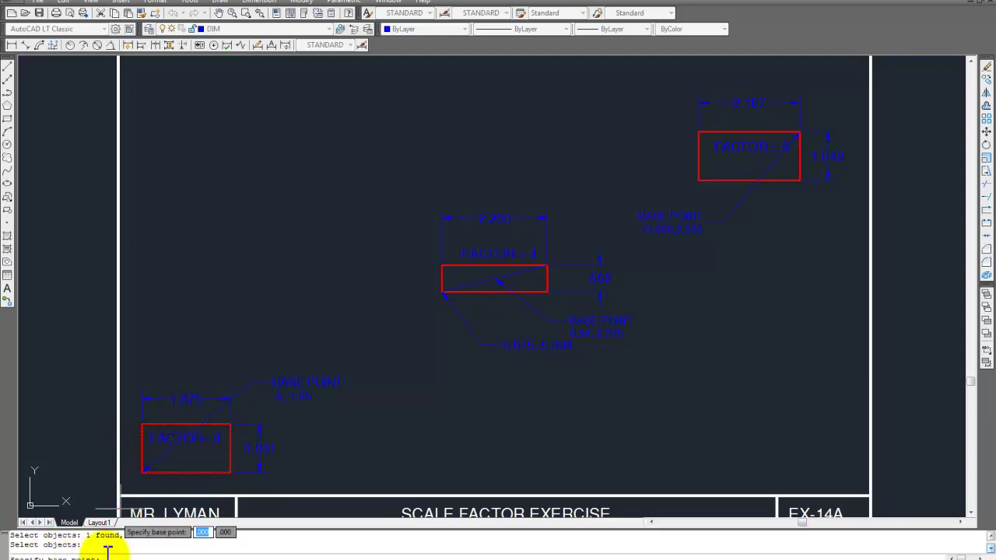
pyautogui.click(137, 472)
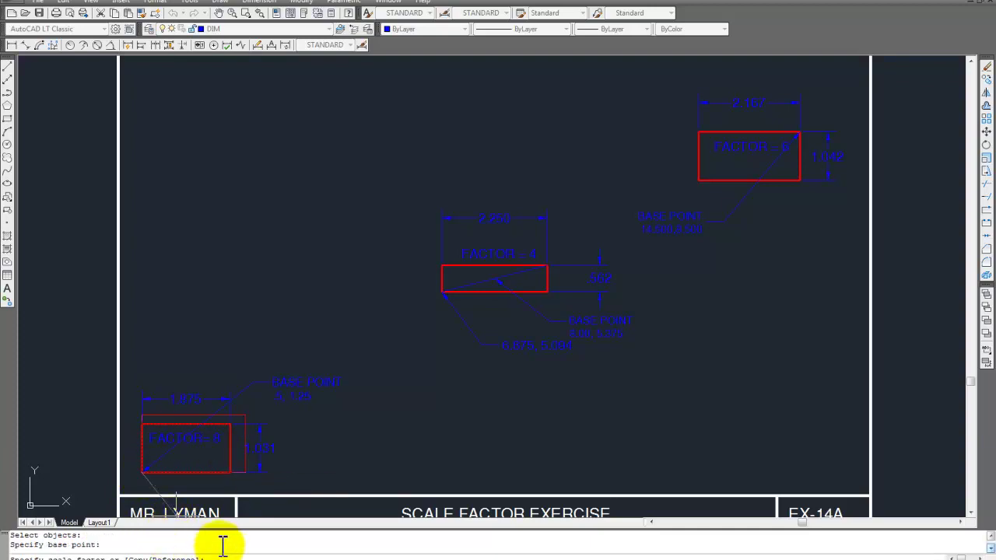
pyautogui.press('Return')
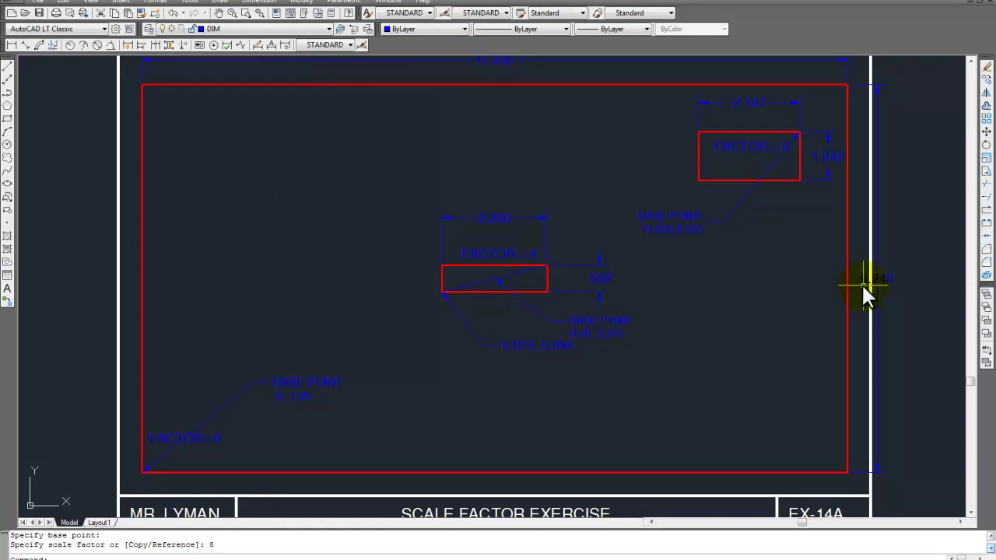
pyautogui.click(199, 4)
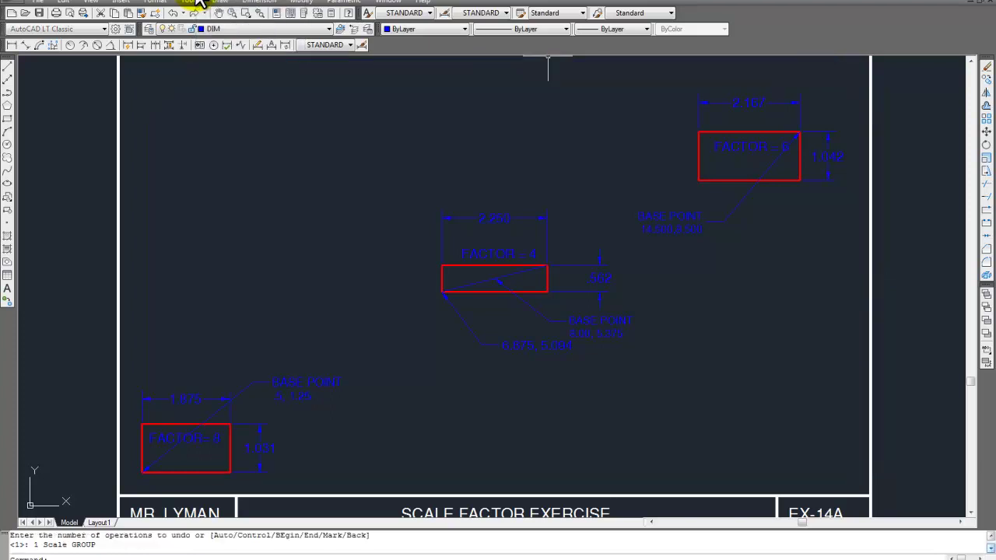
# Save the drawing in the LESSON 14 folder on the Desktop under a new file name starting with the drafter's surname
pyautogui.click(259, 13)
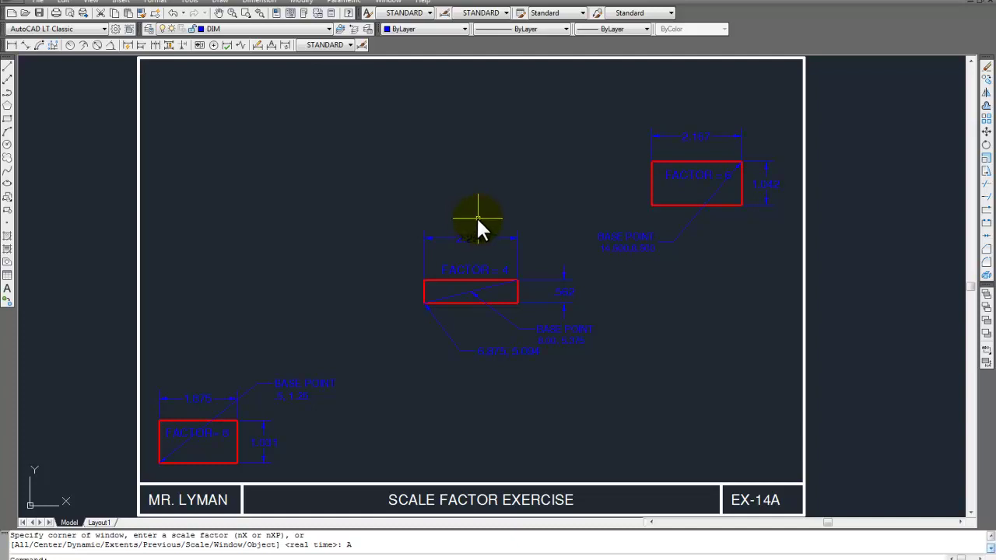
pyautogui.click(38, 2)
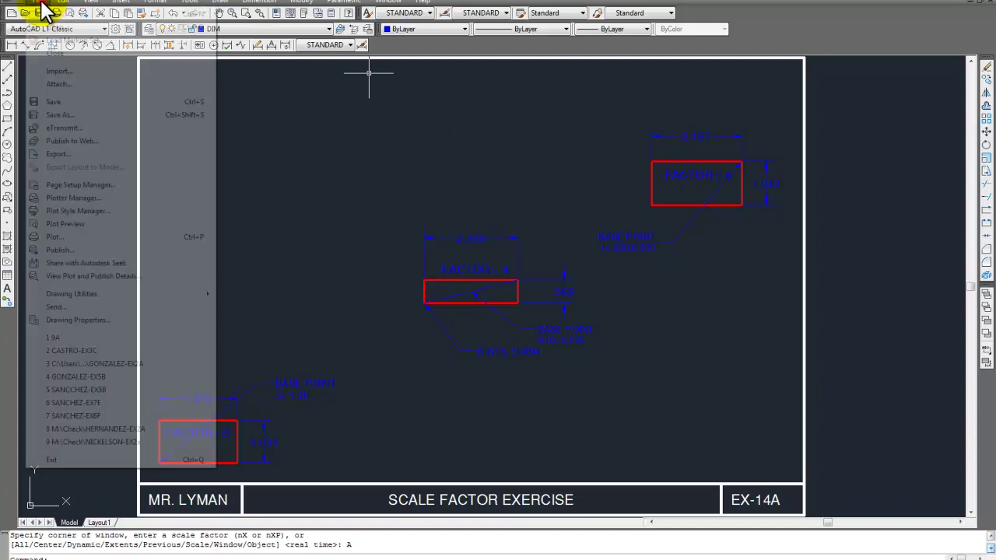
pyautogui.click(69, 115)
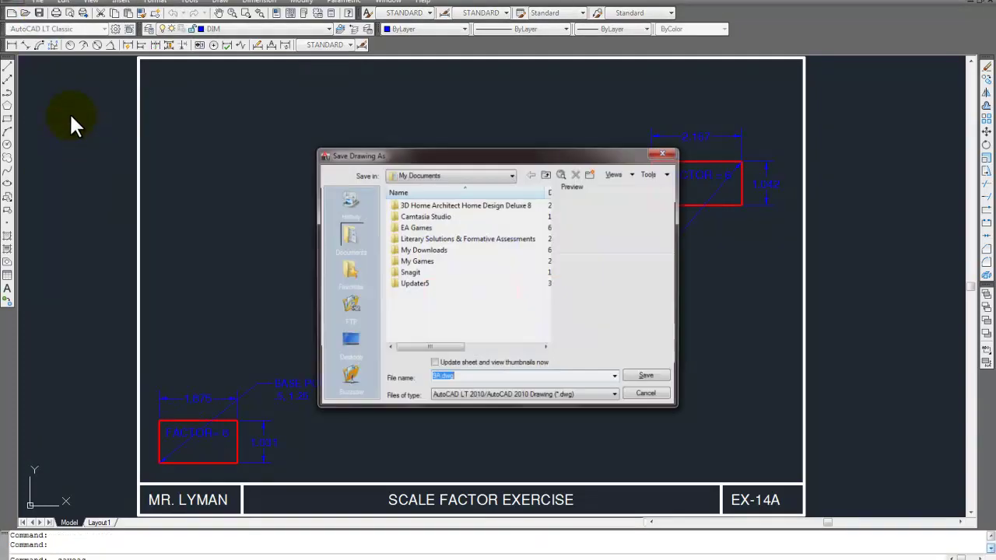
pyautogui.click(348, 343)
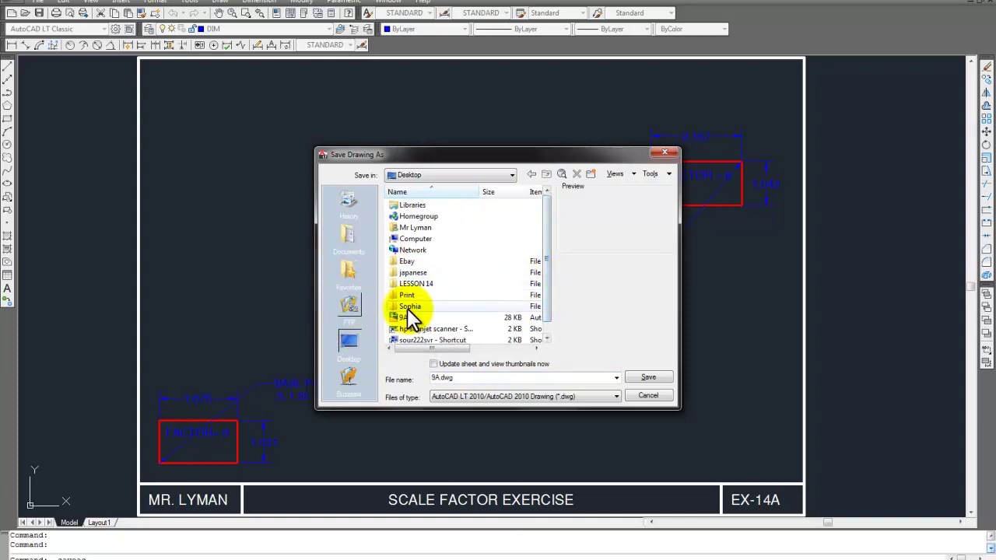
pyautogui.doubleClick(395, 284)
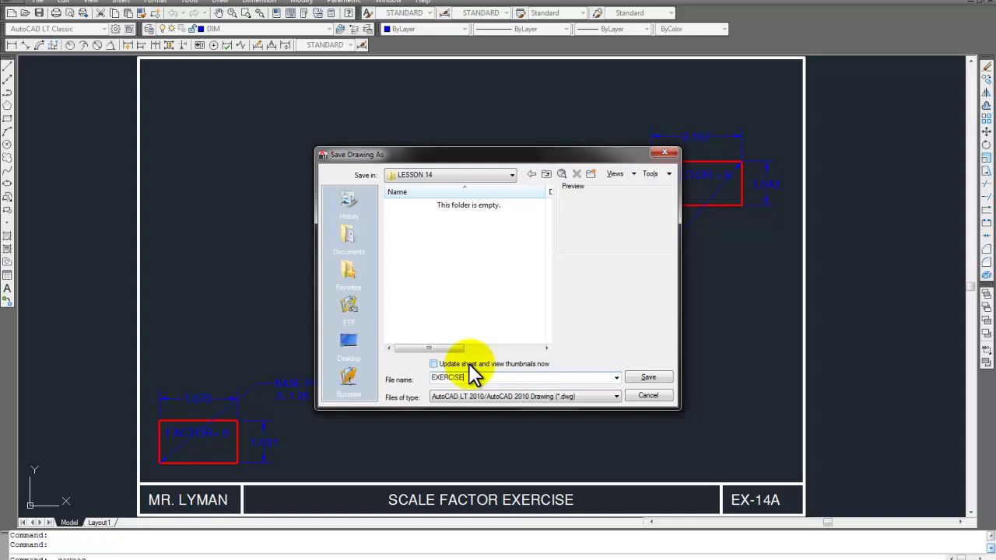
pyautogui.press('BackSpace')
pyautogui.press('BackSpace')
pyautogui.press('BackSpace')
pyautogui.write('LYMAN-')
pyautogui.click(644, 377)
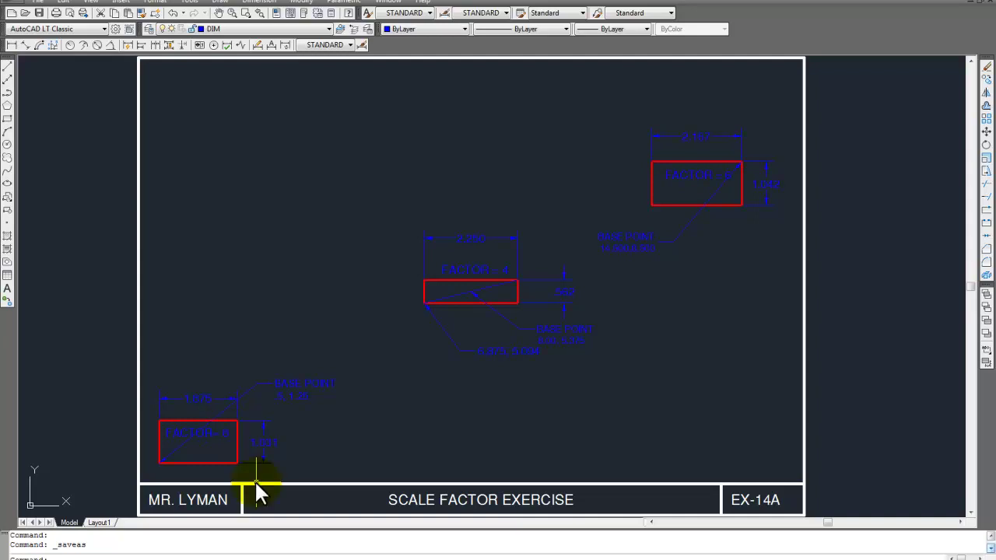
# Erase the six width and height dimensions around the three rectangles
pyautogui.click(254, 440)
pyautogui.click(260, 420)
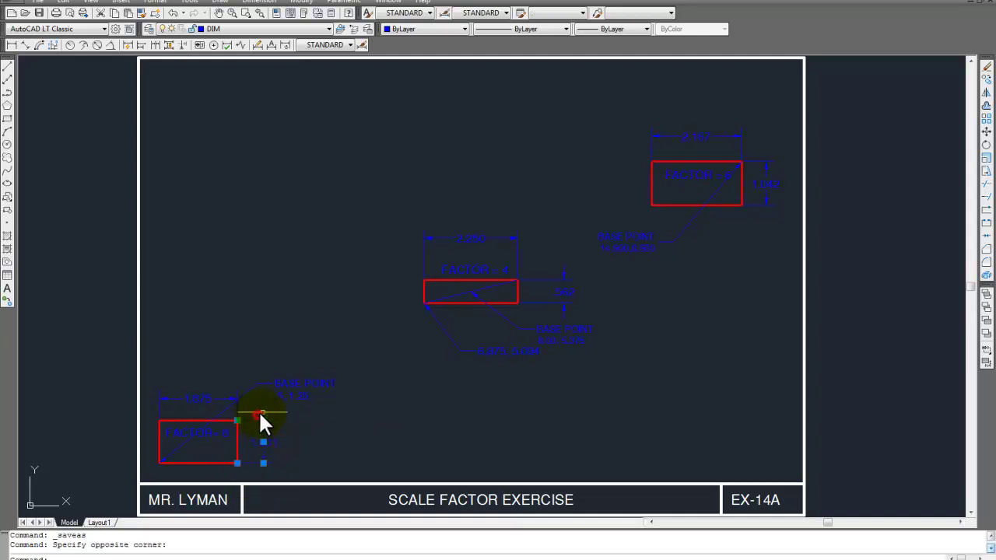
pyautogui.click(198, 398)
pyautogui.click(471, 237)
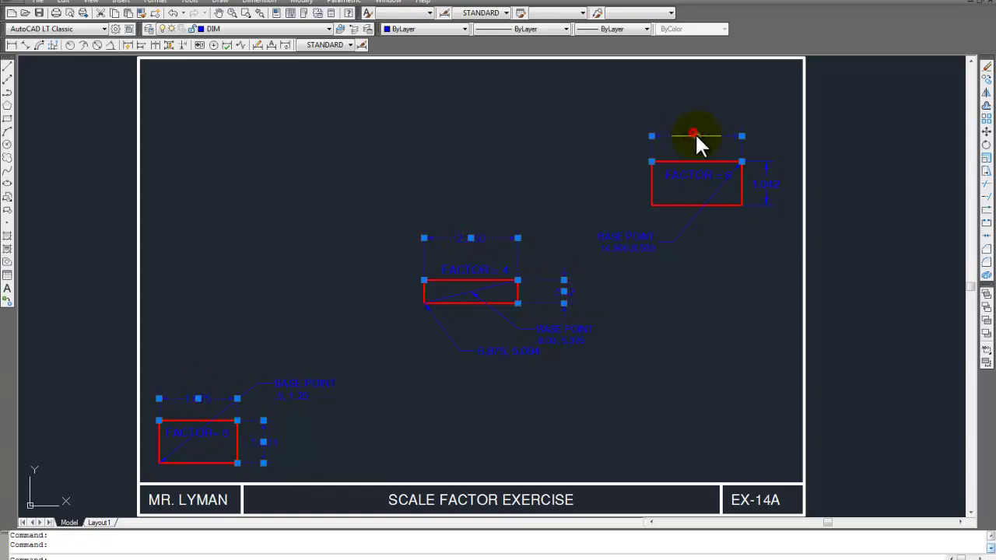
pyautogui.click(986, 67)
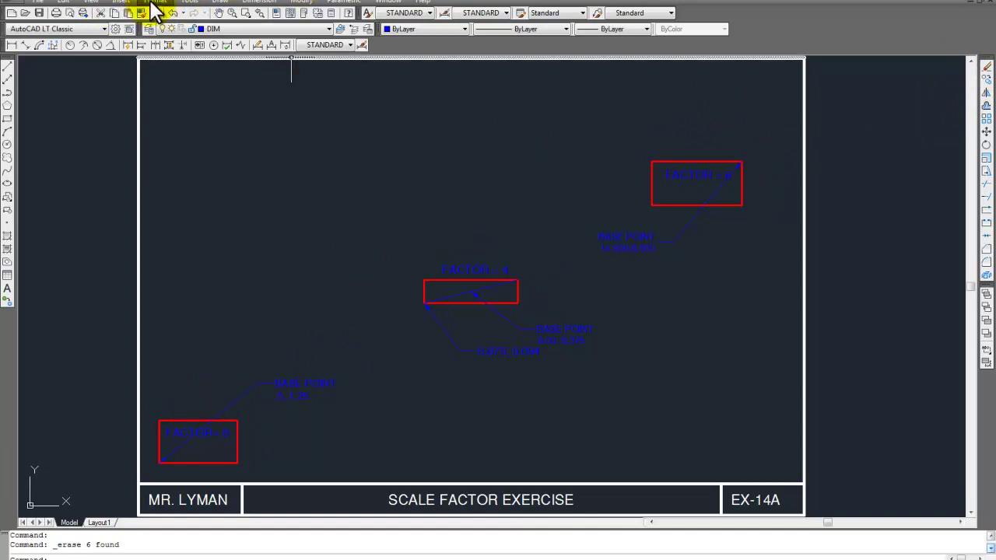
# Scale the four lines of the FACTOR = 8 rectangle by 8, using its lower-left corner as the base point
pyautogui.click(302, 3)
pyautogui.click(317, 200)
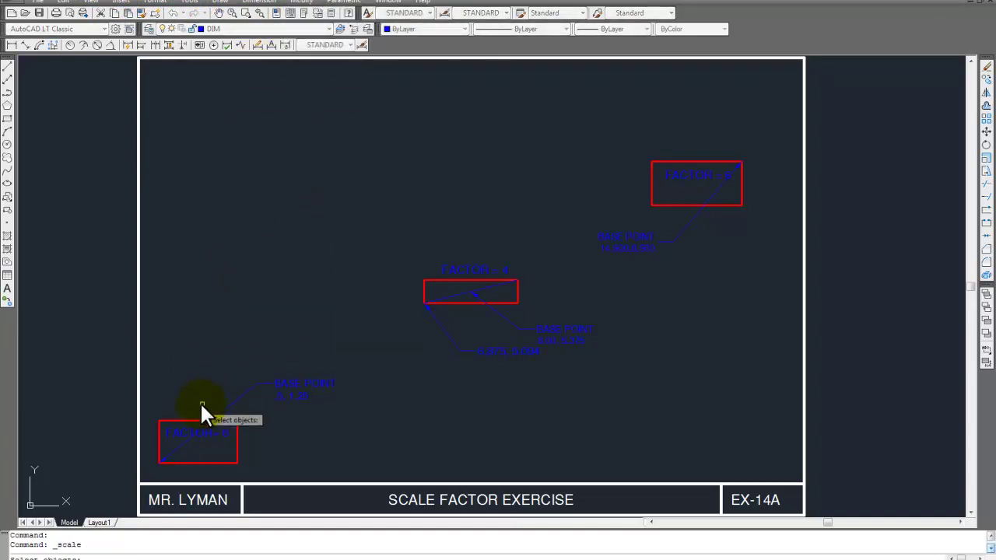
pyautogui.click(199, 420)
pyautogui.click(237, 433)
pyautogui.click(215, 464)
pyautogui.click(199, 460)
pyautogui.click(194, 459)
pyautogui.click(158, 440)
pyautogui.press('Return')
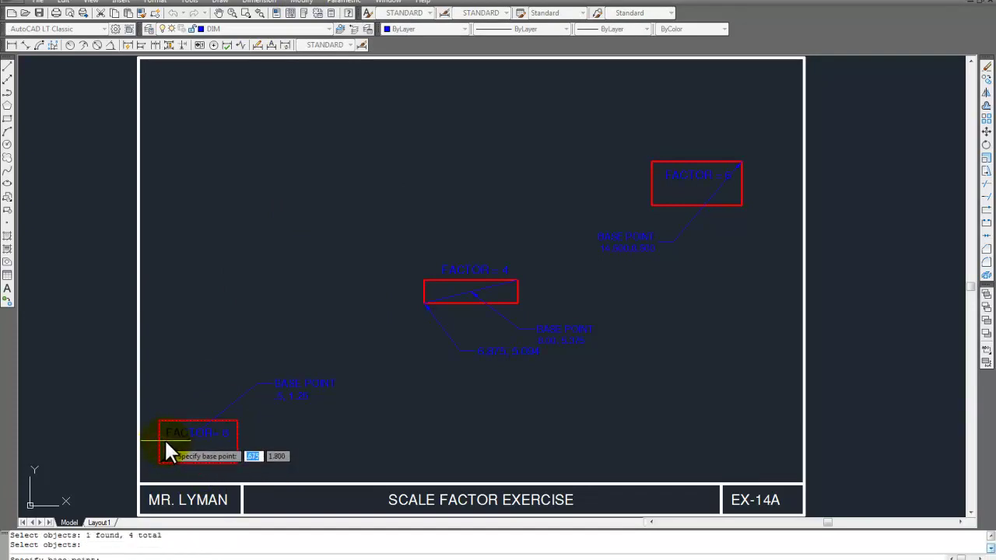
pyautogui.click(159, 463)
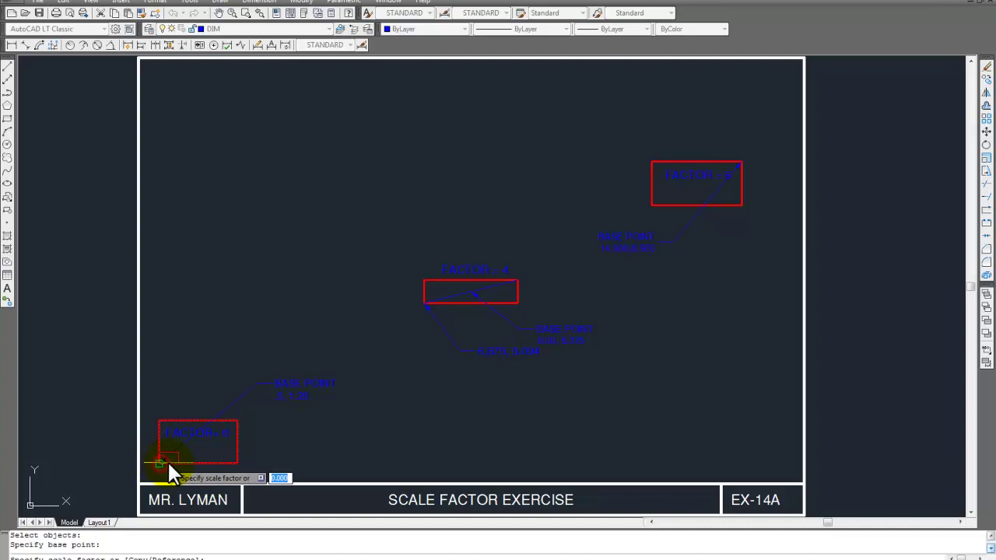
pyautogui.click(222, 550)
pyautogui.press('Return')
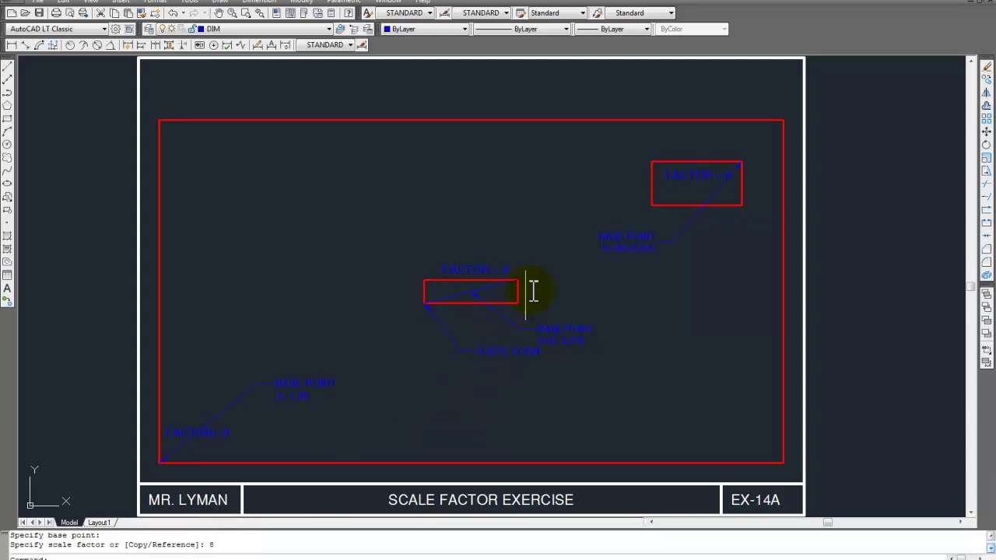
# Scale the FACTOR = 4 rectangle by 4, using the center point on its diagonal as the base point
pyautogui.click(315, 3)
pyautogui.click(317, 197)
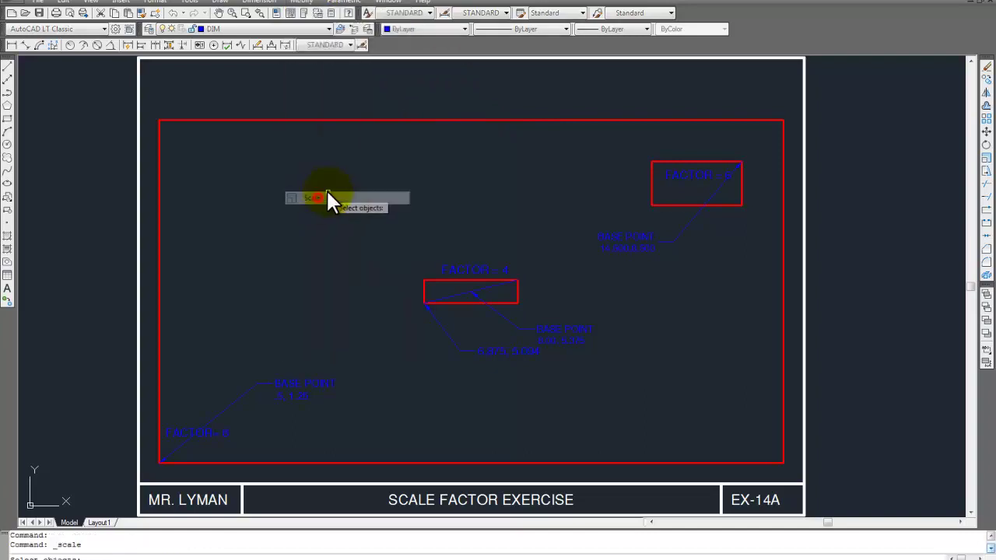
pyautogui.click(517, 302)
pyautogui.click(474, 305)
pyautogui.click(423, 290)
pyautogui.click(421, 287)
pyautogui.press('Return')
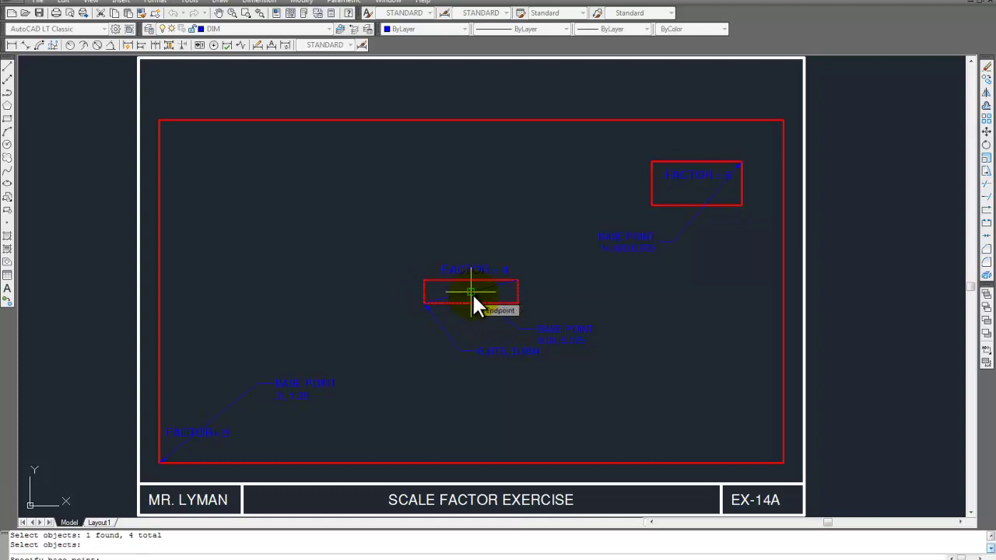
pyautogui.click(471, 292)
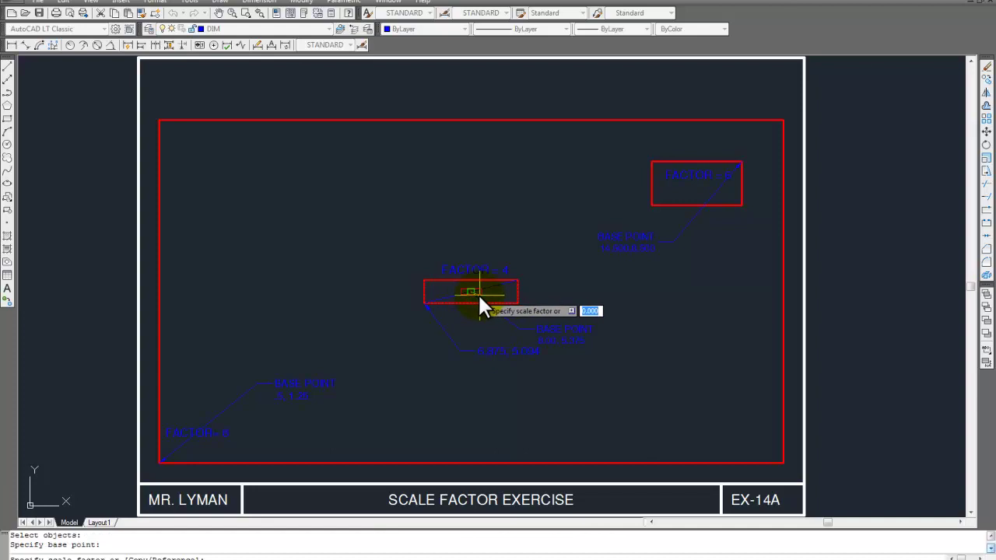
pyautogui.write('4')
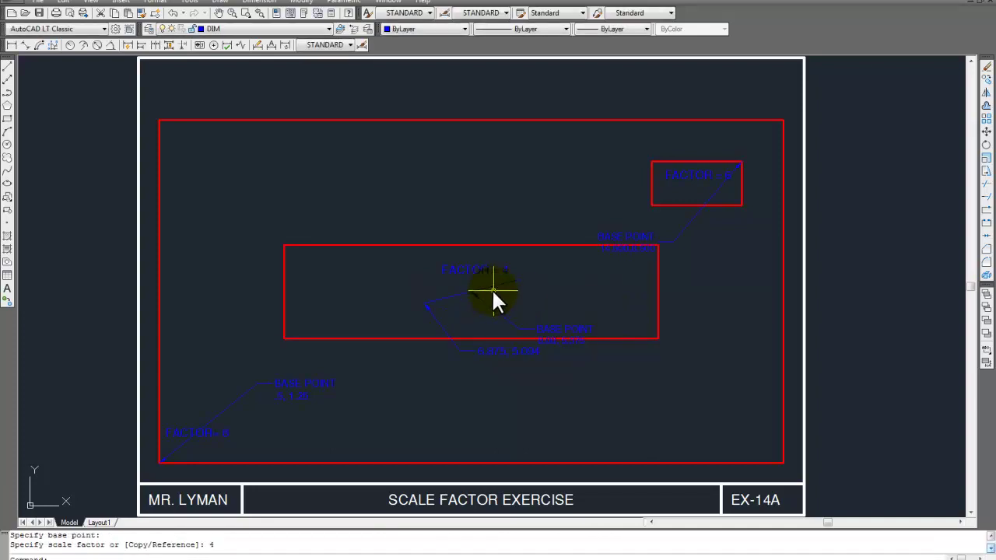
pyautogui.press('Escape')
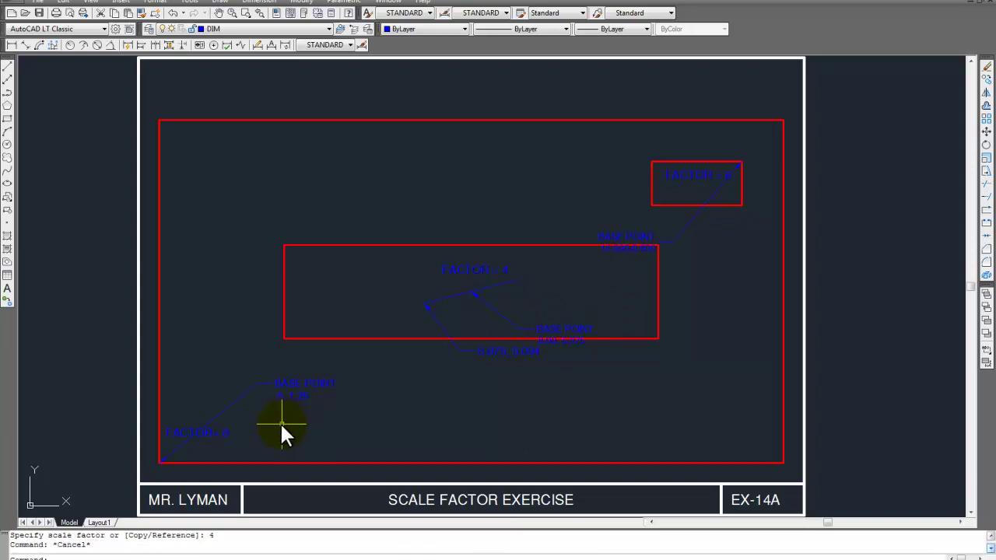
# Erase the factor 8 base point leader, both factor 4 leaders and the diagonal line inside the factor 4 rectangle
pyautogui.click(318, 410)
pyautogui.click(269, 372)
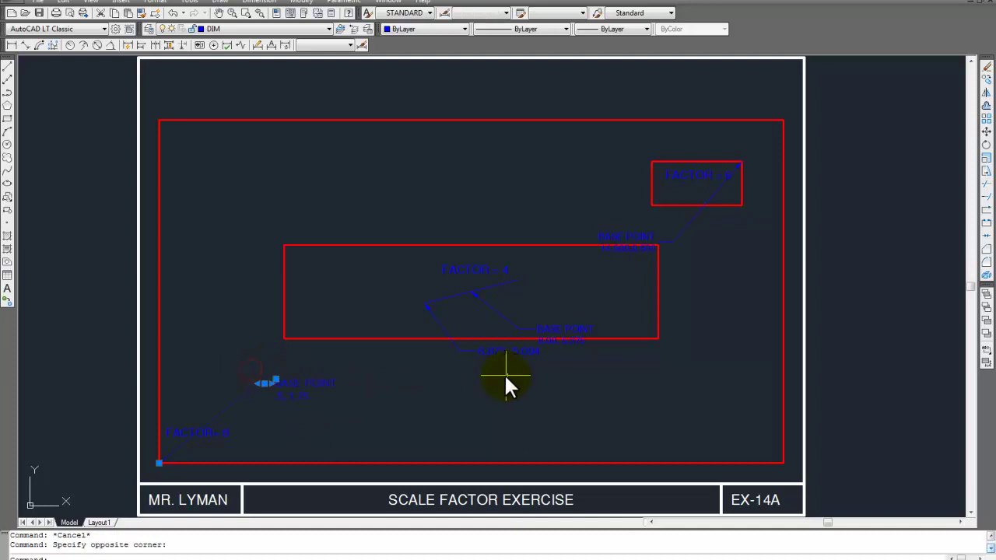
pyautogui.click(589, 333)
pyautogui.click(509, 325)
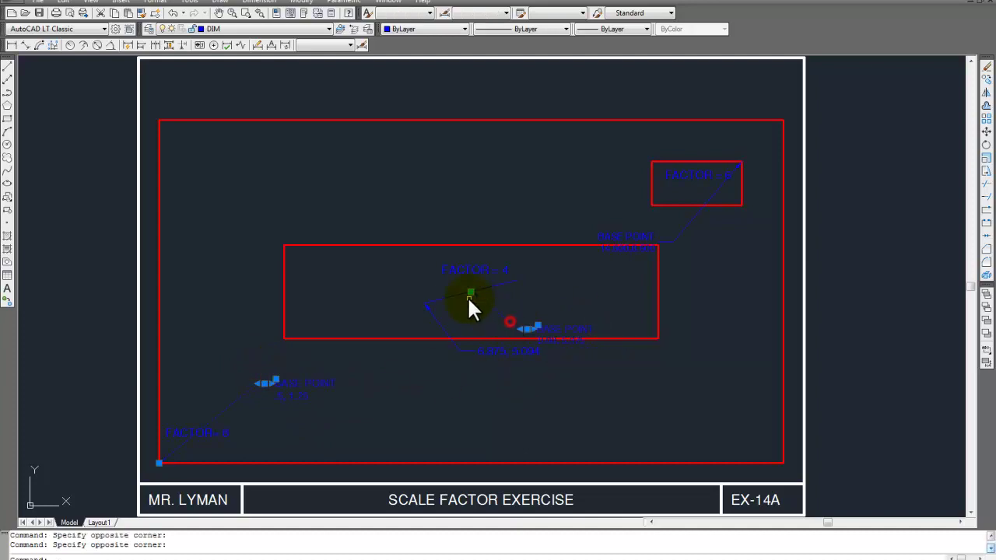
pyautogui.click(447, 315)
pyautogui.click(428, 318)
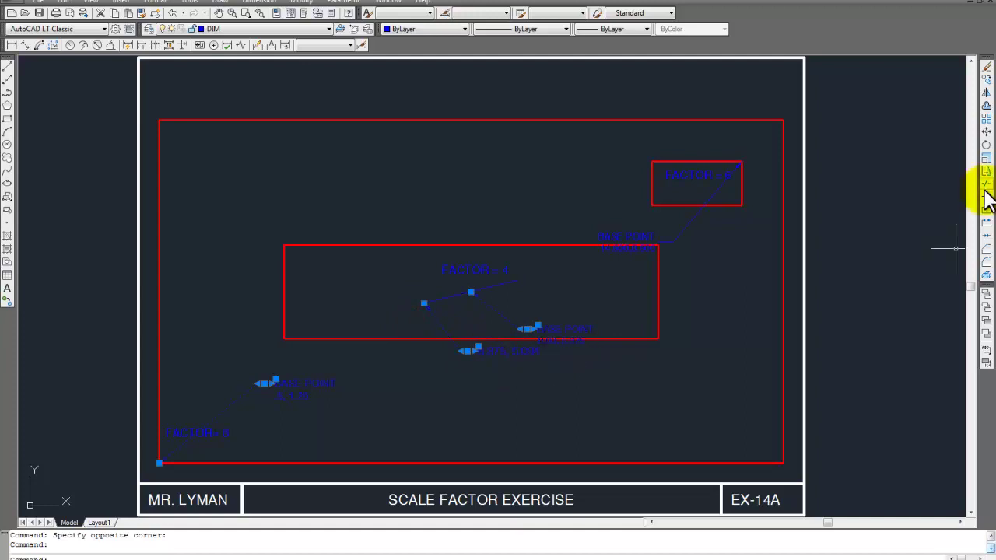
pyautogui.click(987, 67)
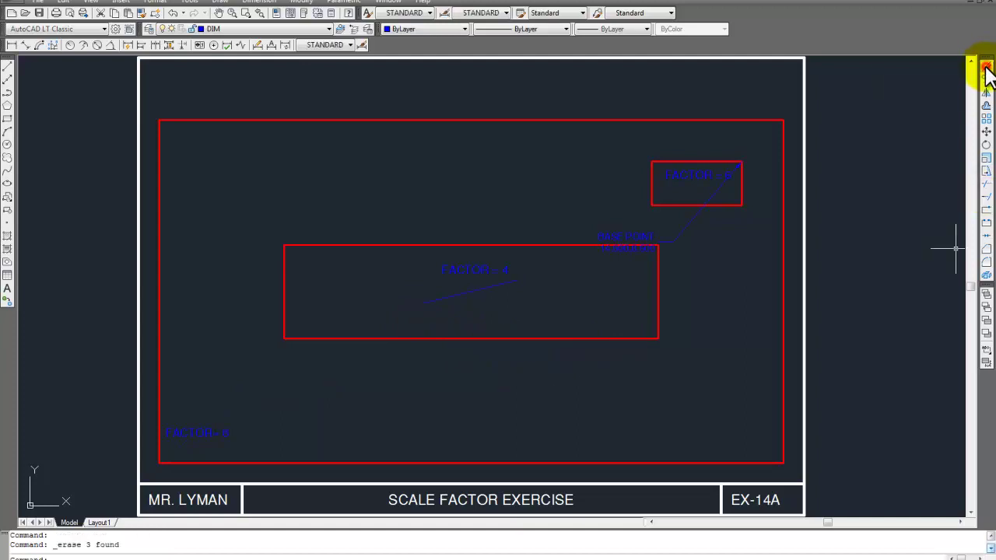
pyautogui.click(461, 300)
pyautogui.click(986, 67)
pyautogui.press('Escape')
pyautogui.press('Escape')
# Scale the FACTOR = 6 rectangle by 6, using its upper-right corner at the leader tip as the base point
pyautogui.scroll(3, 754, 165)
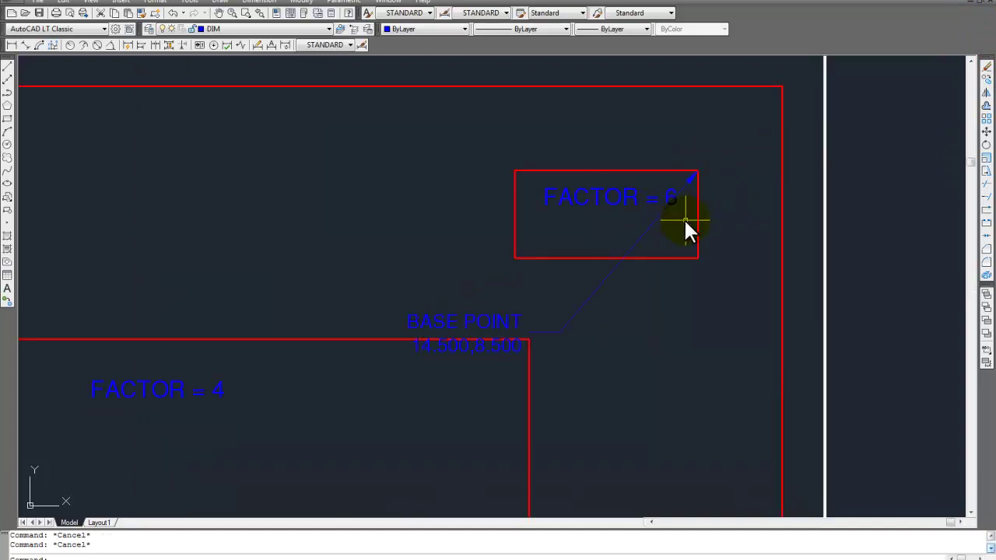
pyautogui.scroll(-2, 673, 212)
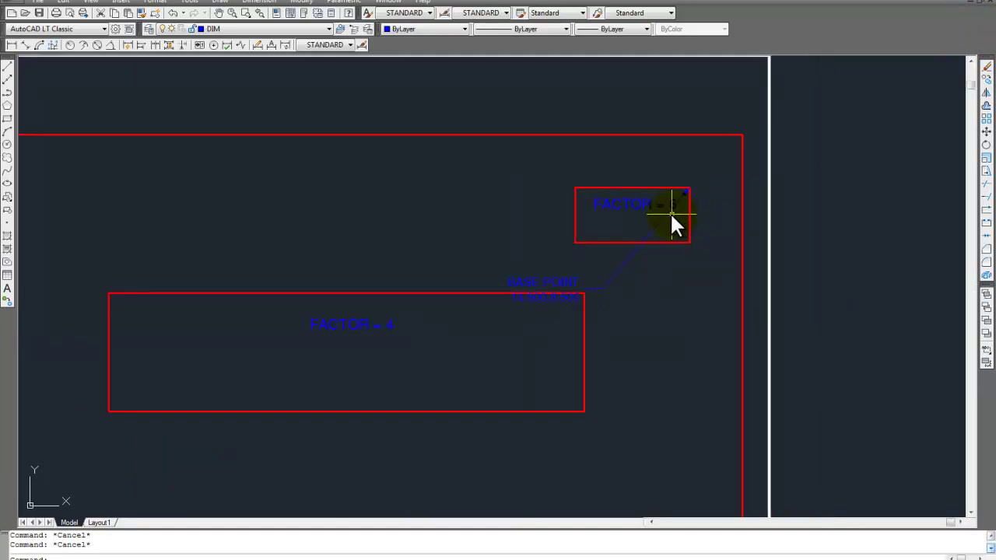
pyautogui.click(302, 2)
pyautogui.click(315, 197)
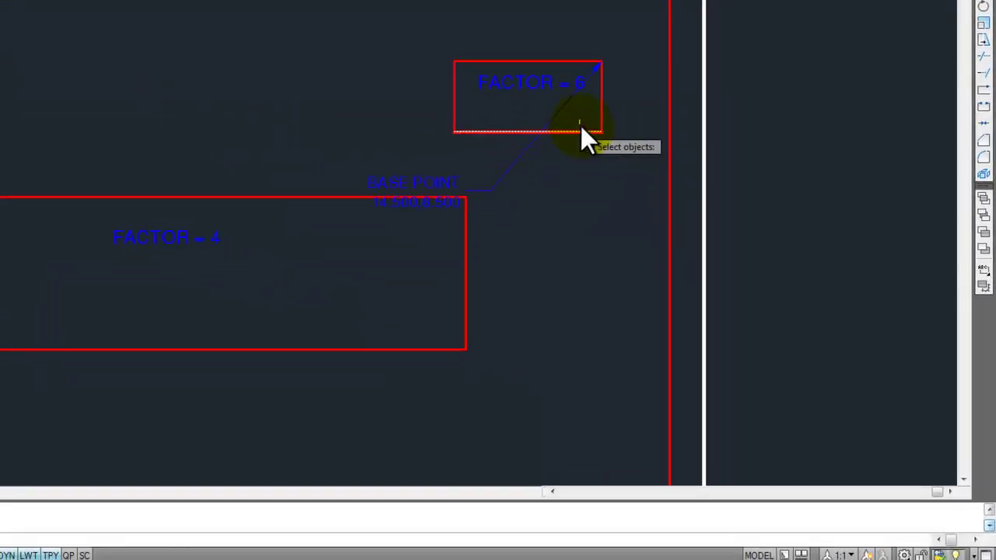
pyautogui.click(536, 49)
pyautogui.click(593, 87)
pyautogui.click(574, 121)
pyautogui.press('Return')
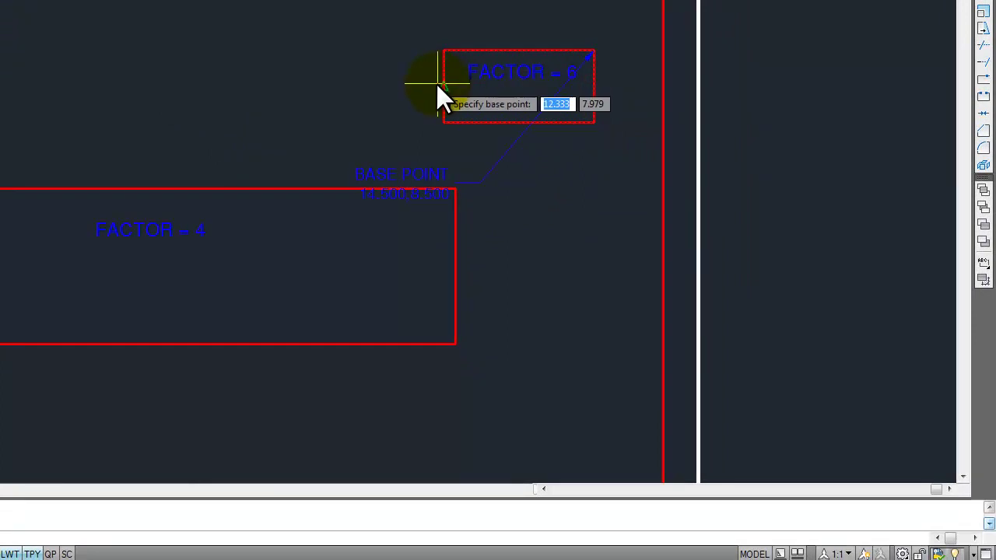
pyautogui.click(593, 50)
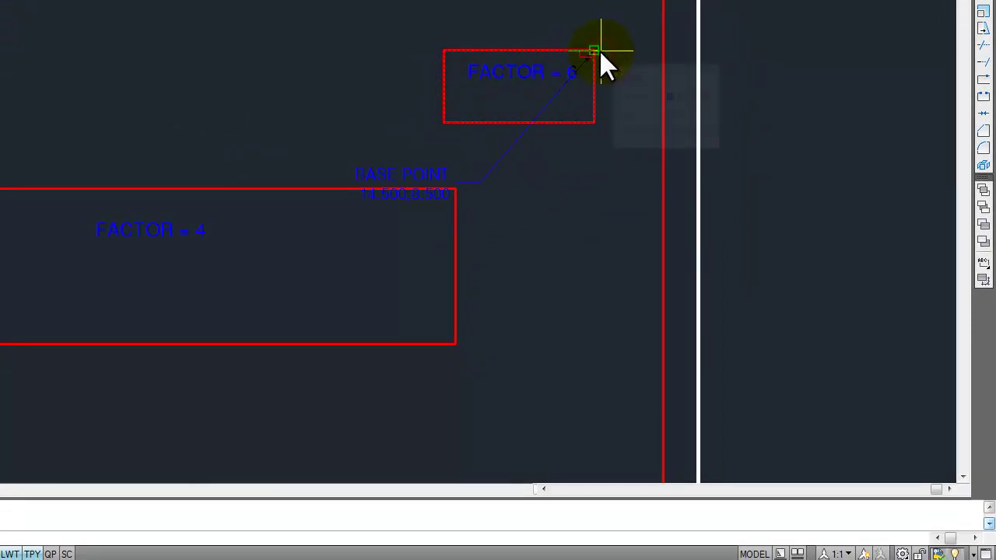
pyautogui.write('6')
pyautogui.press('Return')
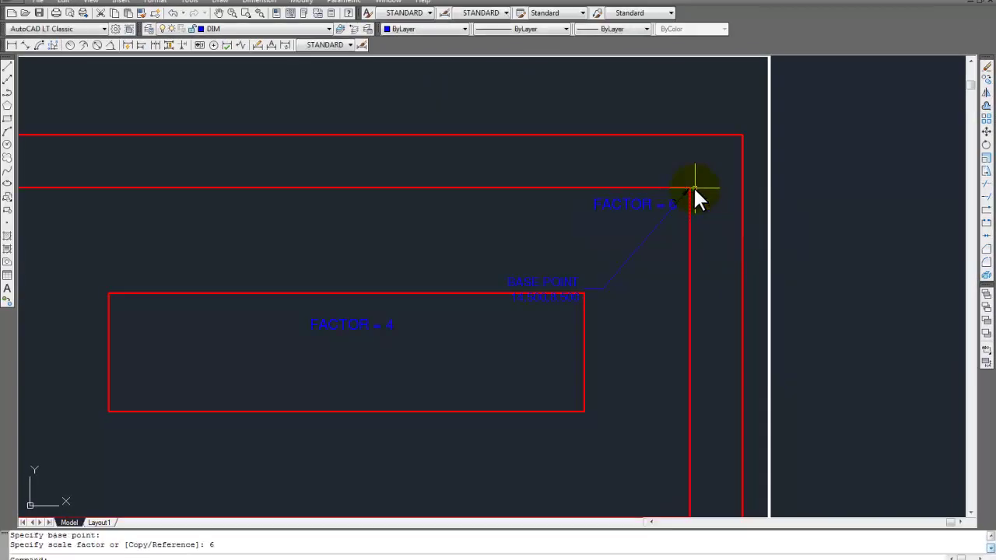
# Erase the factor 6 base point note together with its leader line, short landing line and arrowhead
pyautogui.click(640, 275)
pyautogui.click(557, 243)
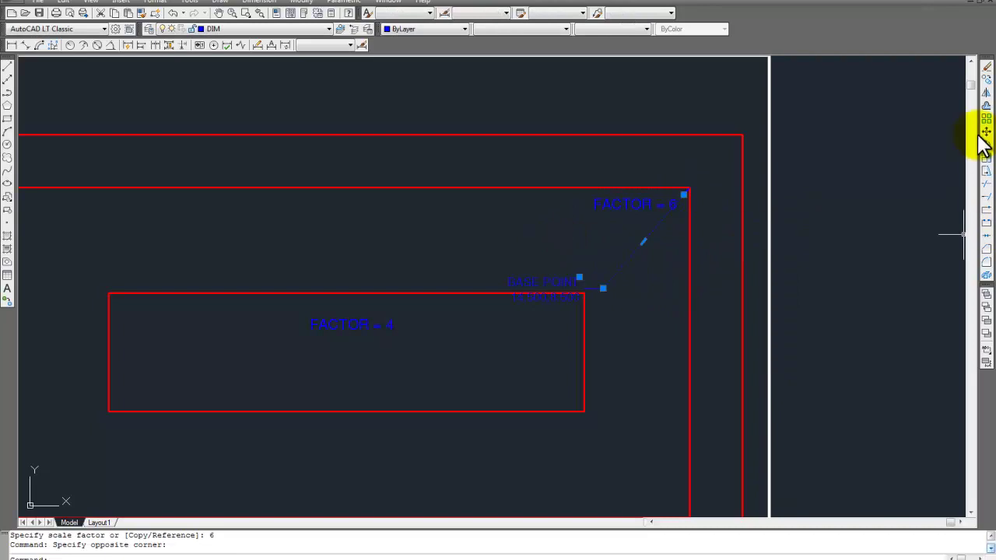
pyautogui.click(986, 67)
pyautogui.click(595, 289)
pyautogui.click(685, 192)
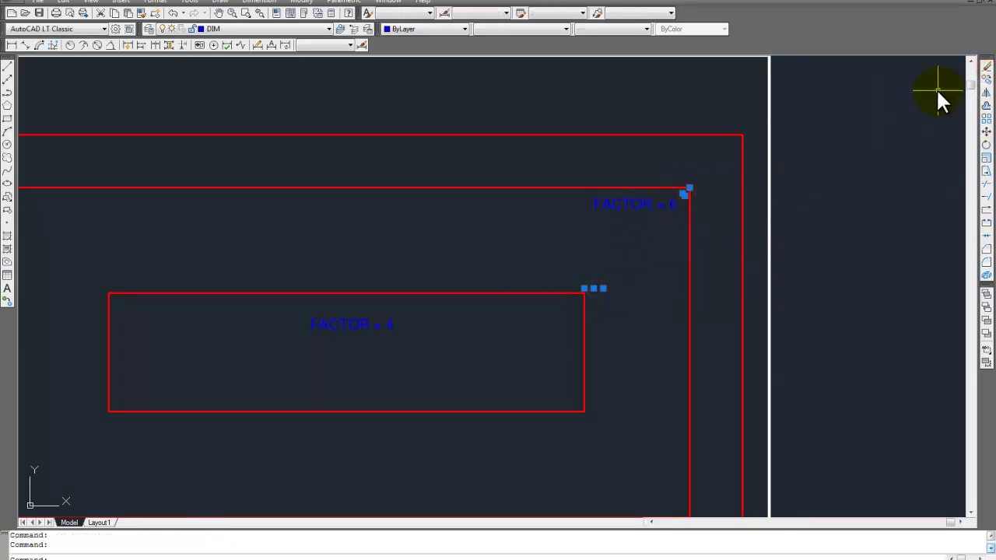
pyautogui.click(986, 67)
pyautogui.press('Escape')
pyautogui.press('Escape')
# Change the exercise number in the title block from EX-14A to EX-14B
pyautogui.write('z')
pyautogui.press('Return')
pyautogui.write('A')
pyautogui.press('Return')
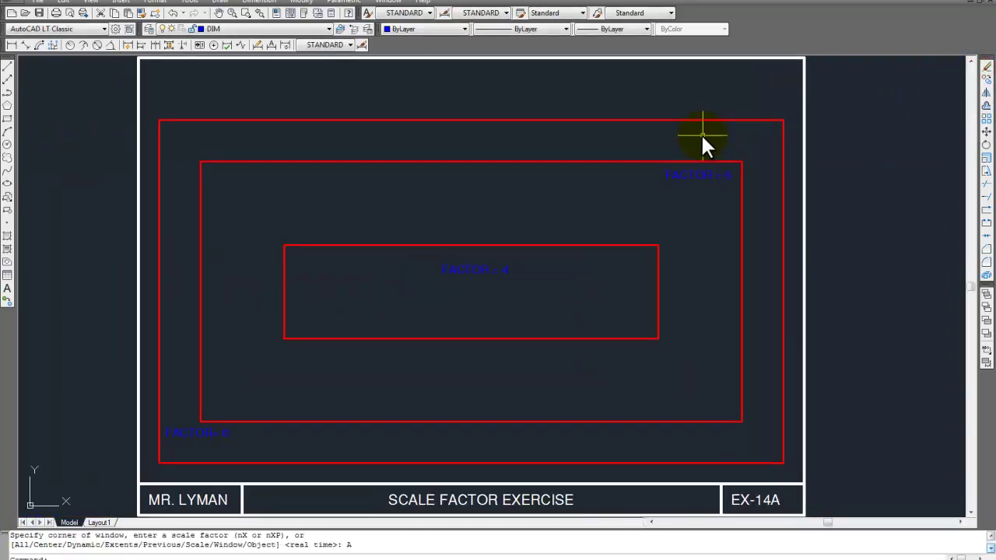
pyautogui.doubleClick(768, 496)
pyautogui.press('BackSpace')
pyautogui.write('bv')
pyautogui.press('BackSpace')
pyautogui.press('BackSpace')
pyautogui.write('B')
pyautogui.press('Return')
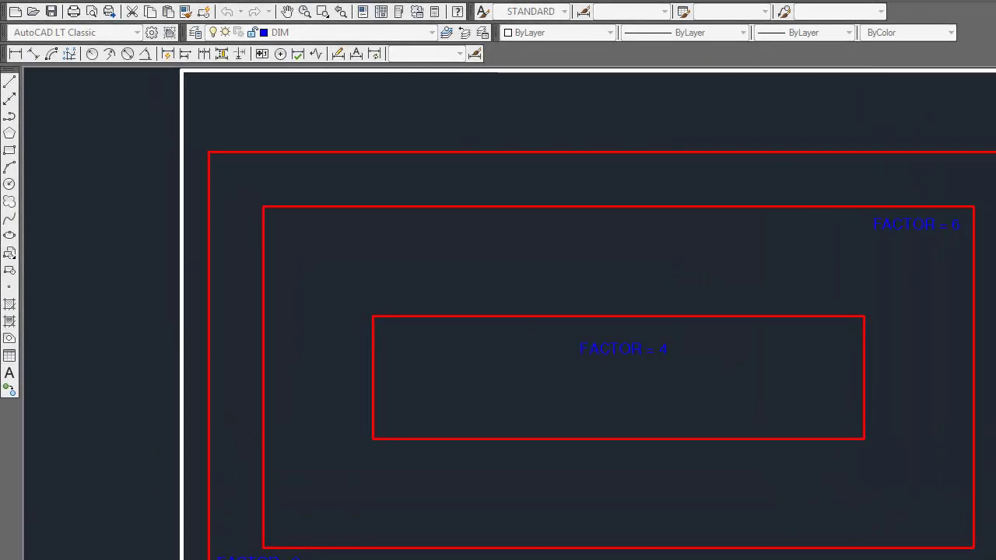
# Save the drawing under a new name in the LESSON 14 folder, changing the ending of the file name to EX14B
pyautogui.click(58, 4)
pyautogui.click(80, 145)
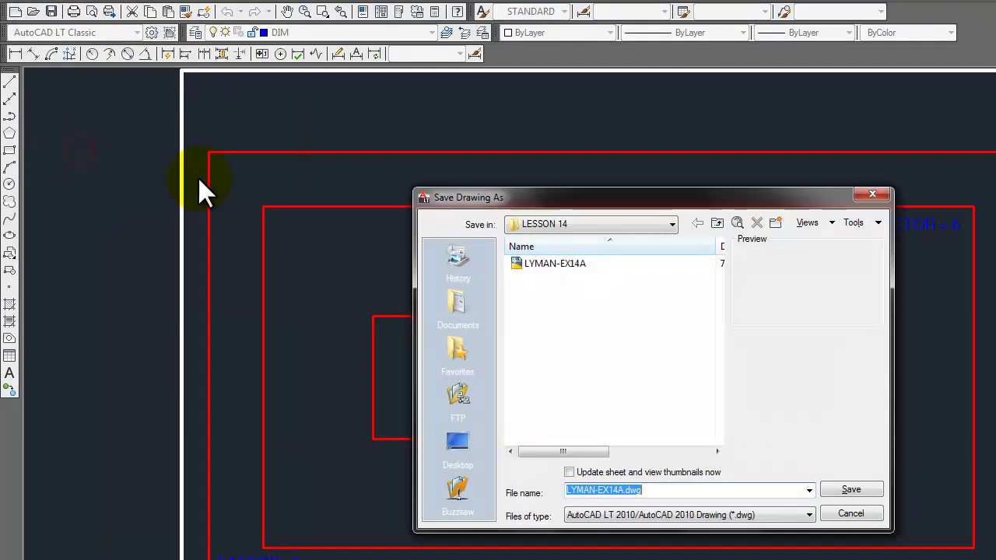
pyautogui.click(623, 491)
pyautogui.press('BackSpace')
pyautogui.write('B')
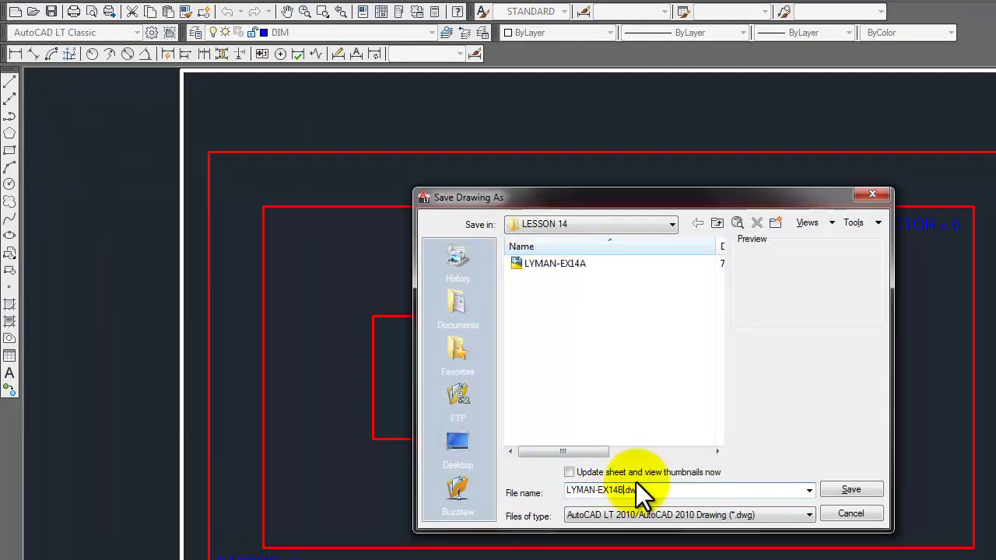
pyautogui.click(849, 488)
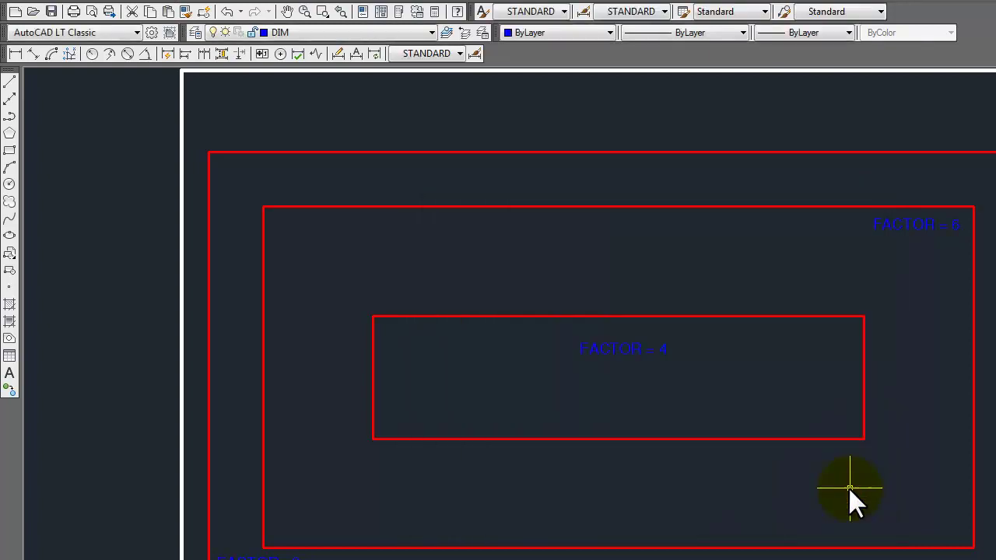